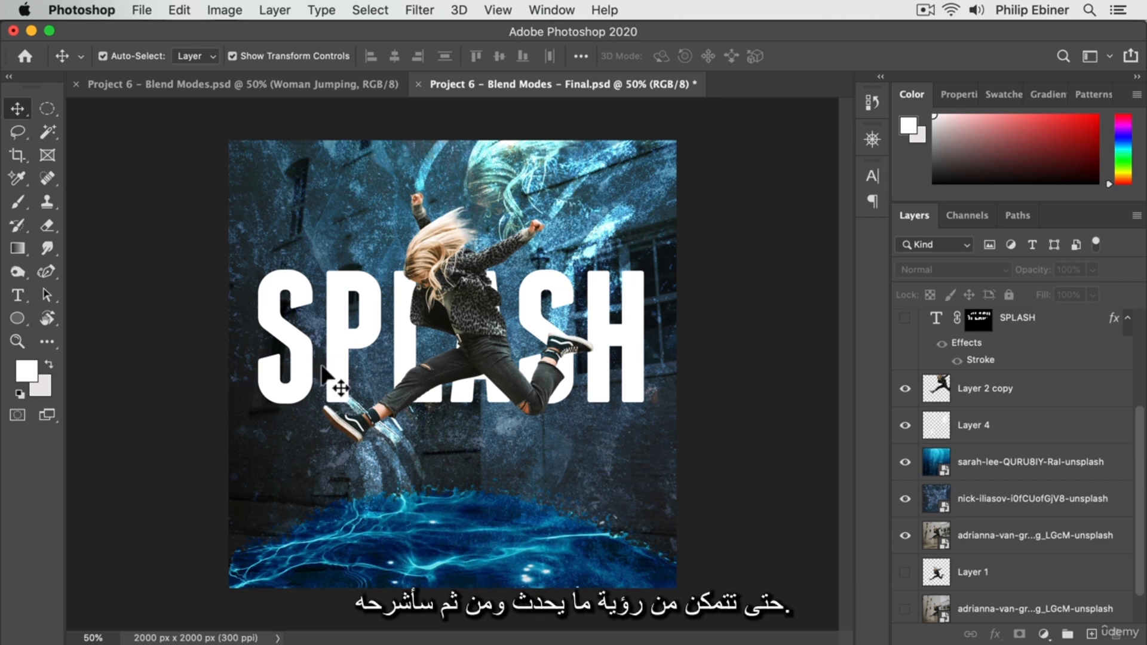
Step: Toggle the visibility of Layer 3 copy, Layer 2, SPLASH copy and Layer 2 copy to examine the final composite's foreground elements
scroll(1081, 496, up, 1)
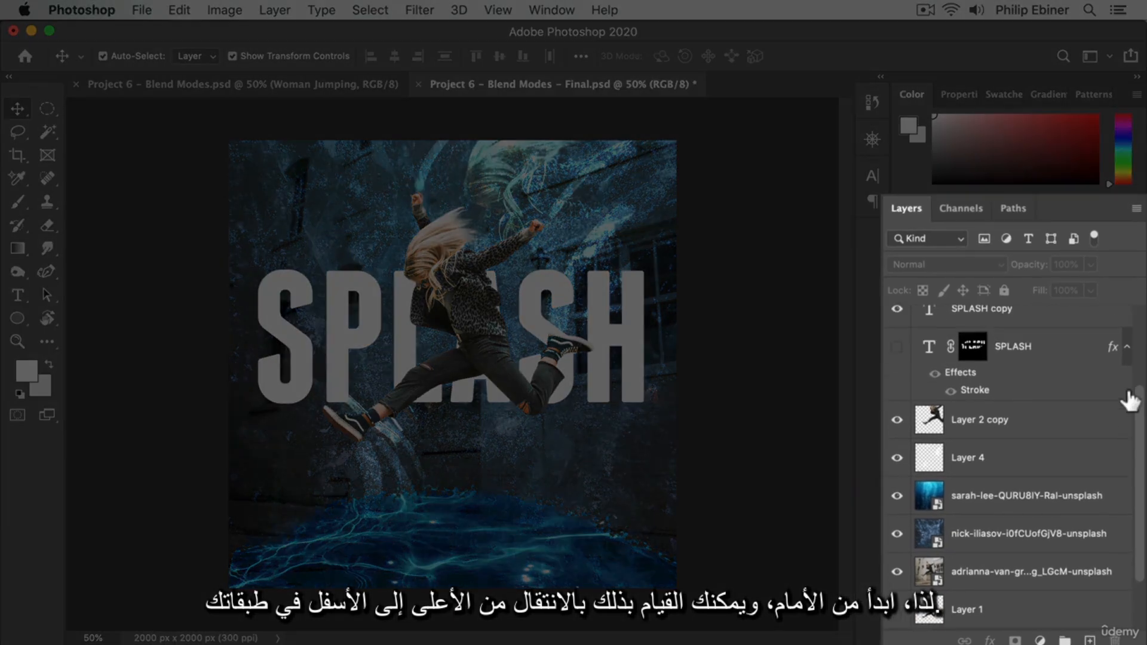
scroll(1123, 401, up, 5)
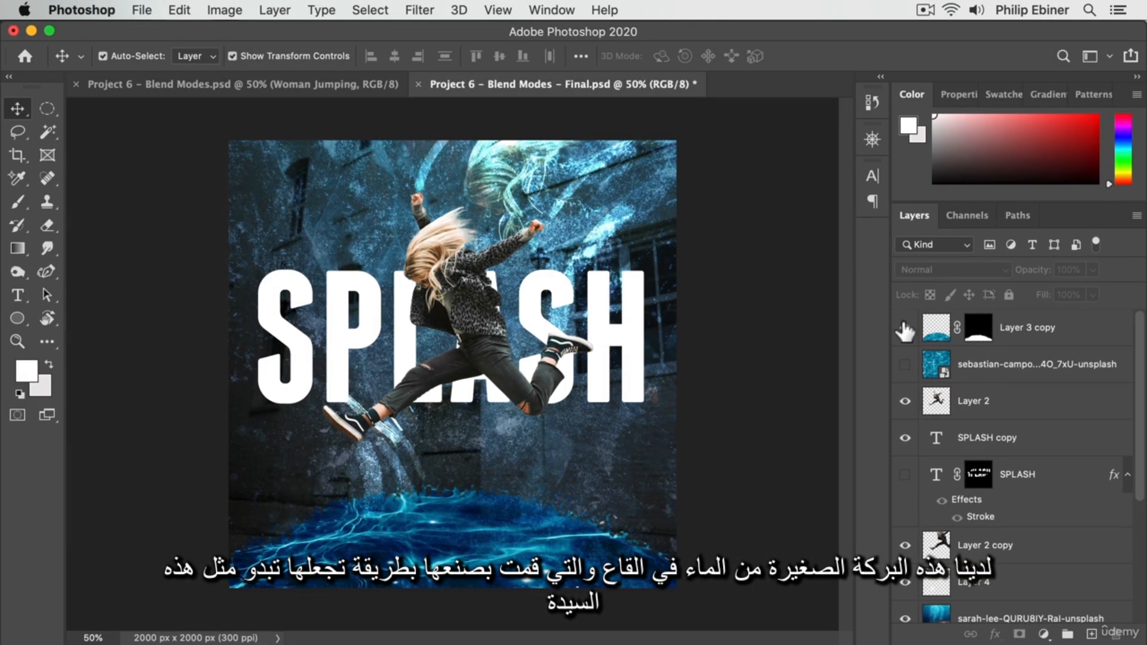
click(905, 327)
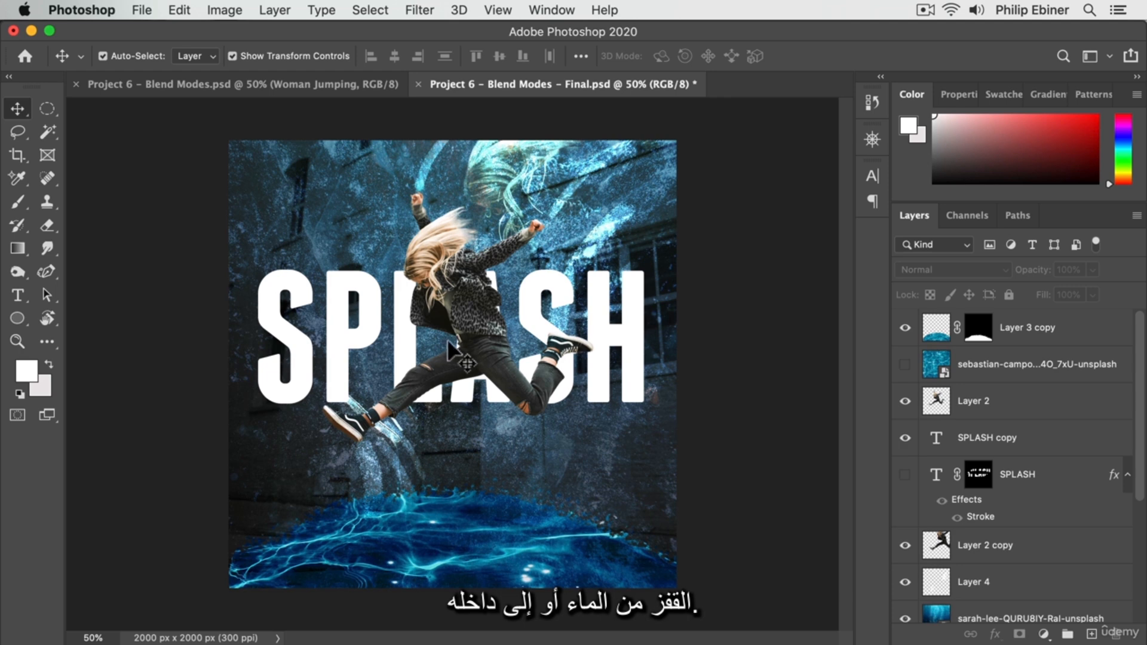
click(905, 404)
click(906, 403)
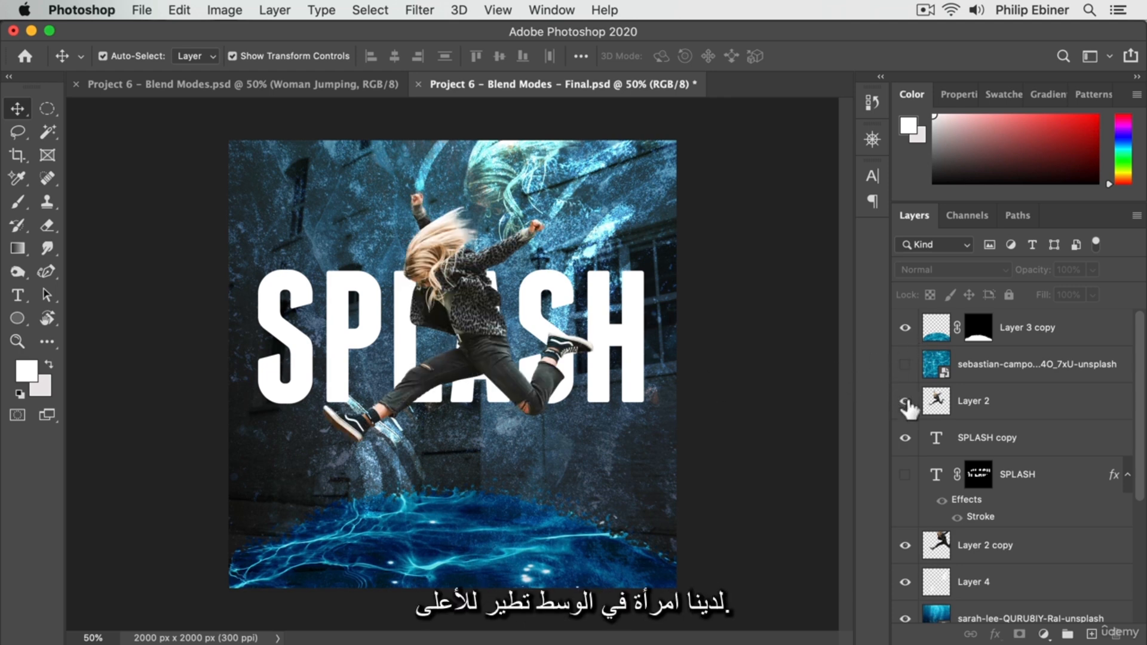
click(904, 438)
click(903, 437)
scroll(1051, 474, down, 1)
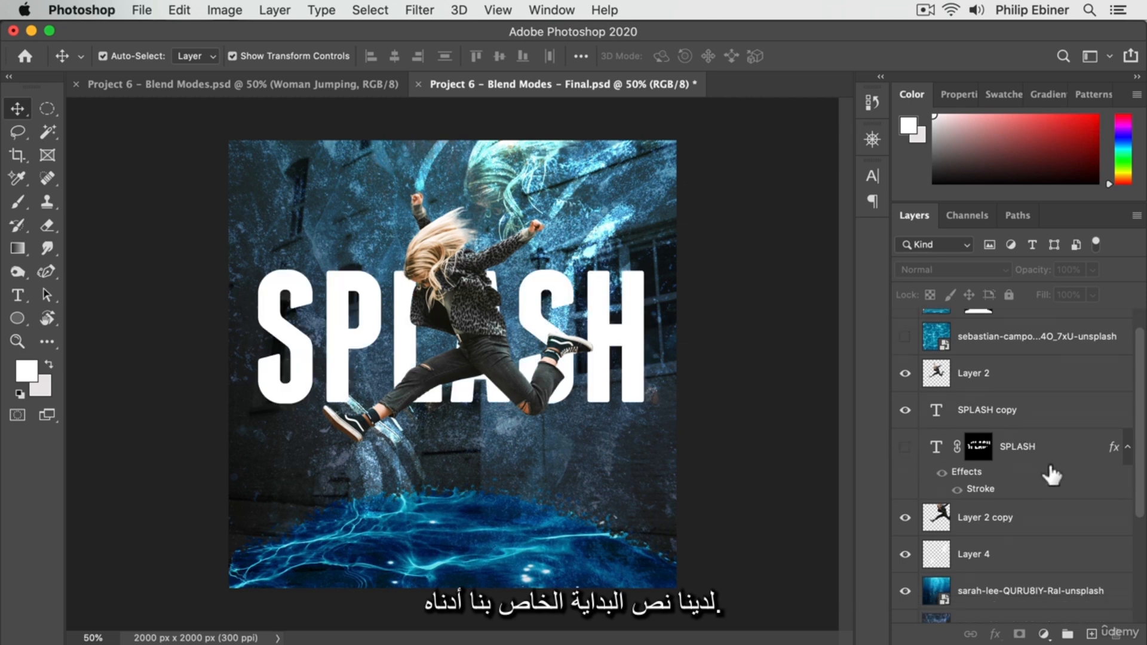
scroll(1028, 480, down, 1)
click(906, 508)
click(906, 510)
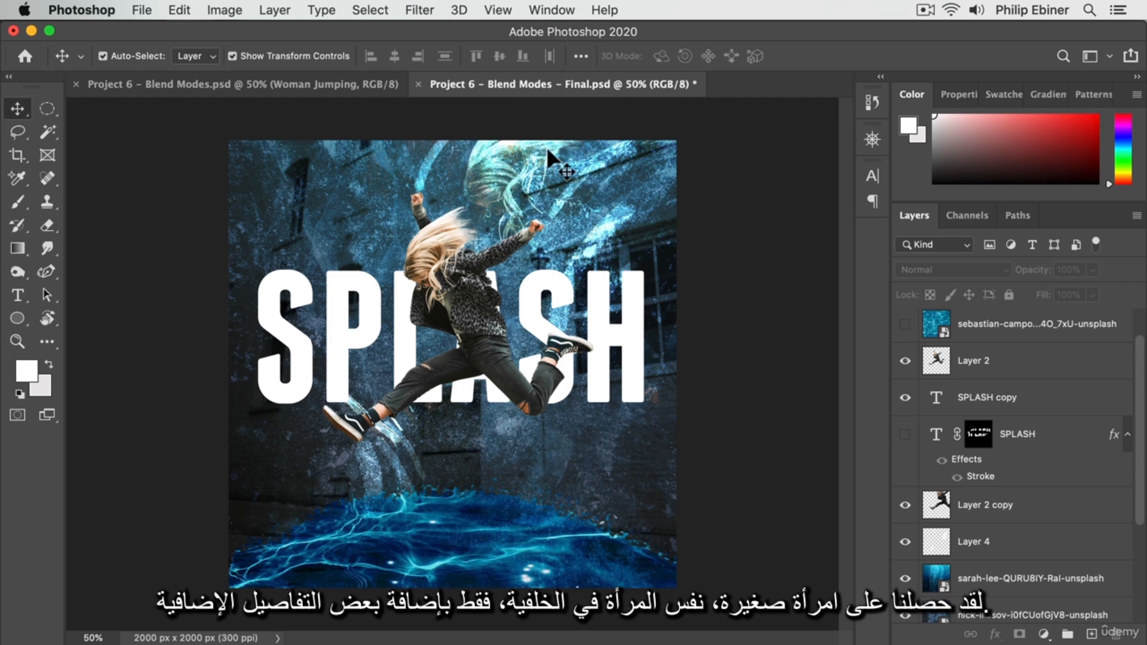
Step: Toggle the visibility of Layer 4, the two texture layers and the building photo beneath them to examine the background
scroll(1069, 470, down, 5)
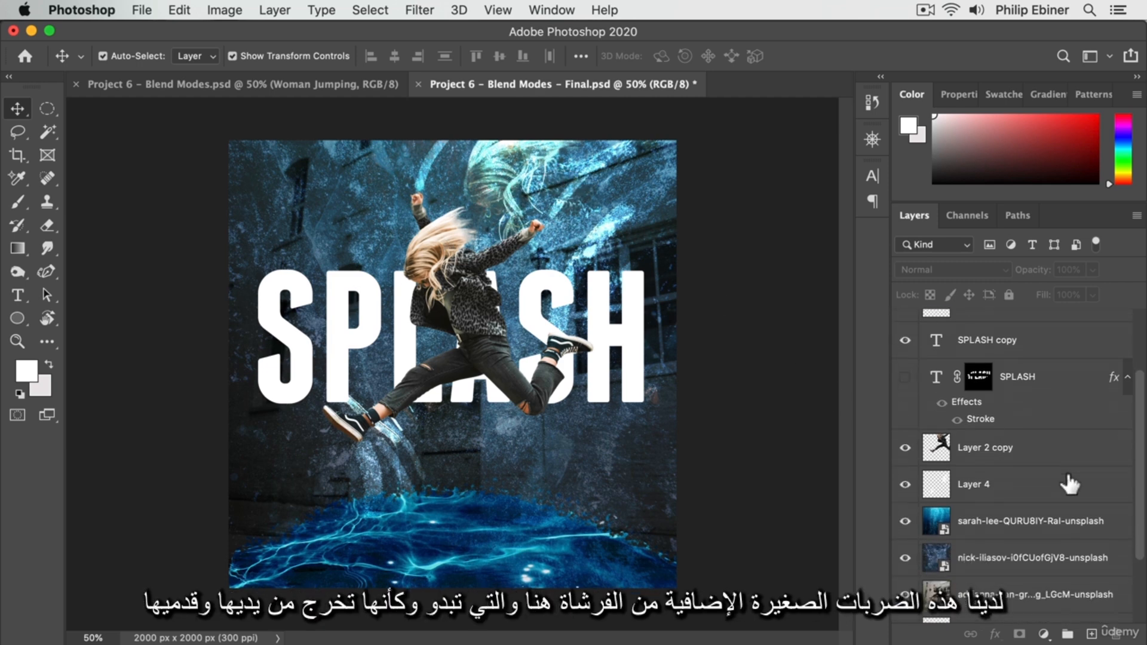
click(904, 425)
click(904, 425)
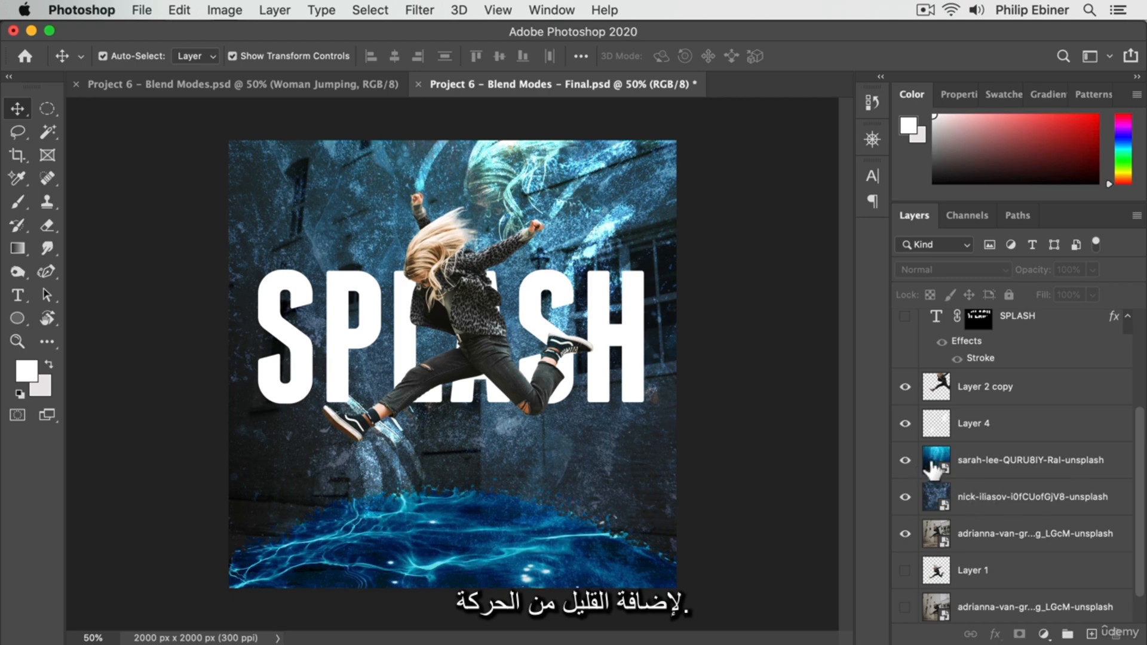
click(905, 461)
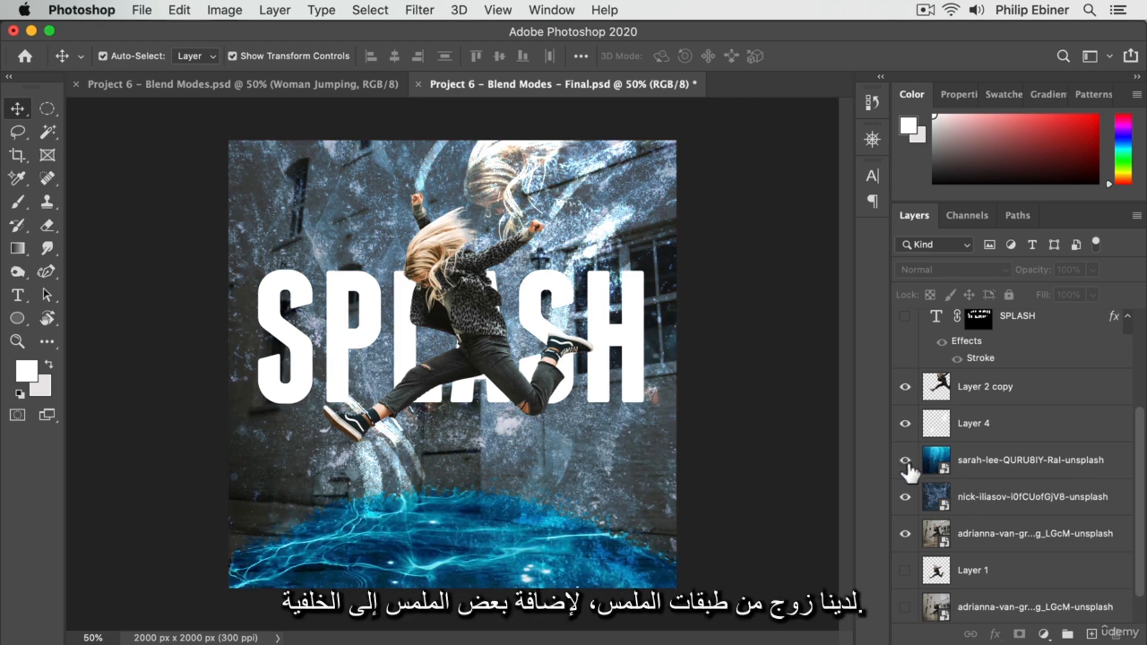
click(903, 498)
click(904, 498)
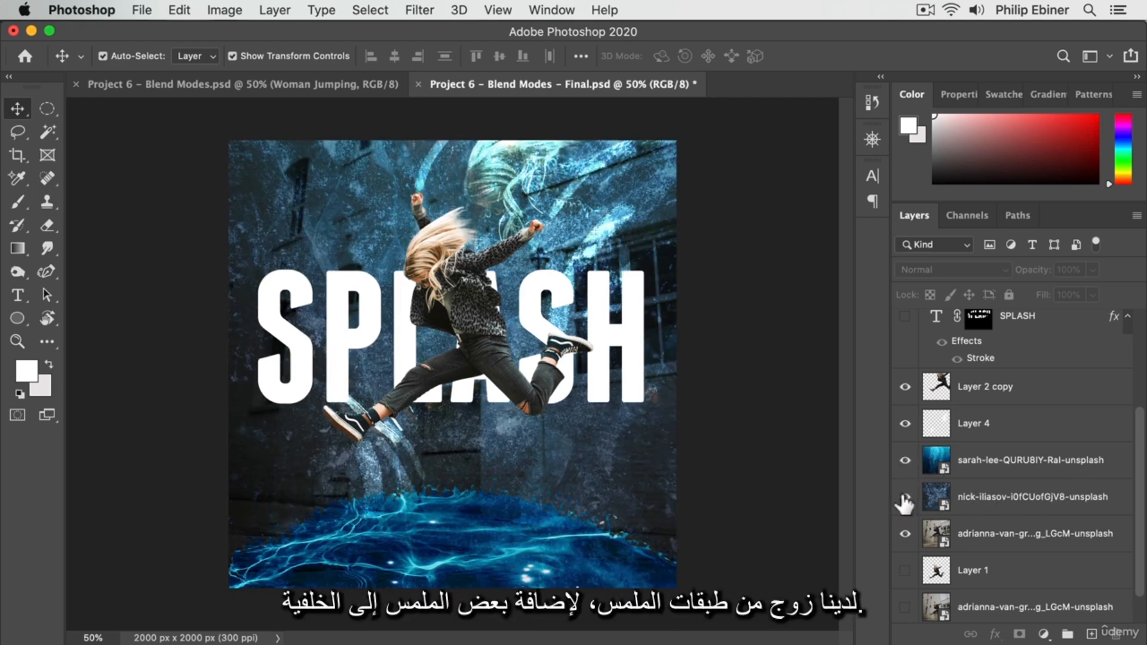
click(905, 533)
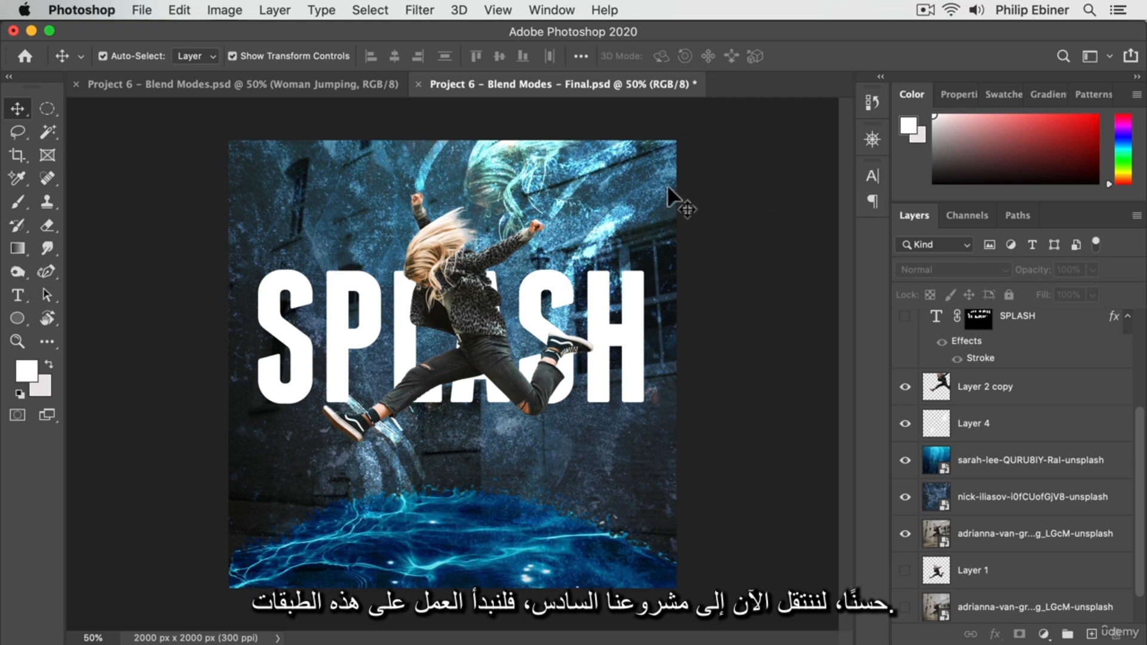
Step: Switch to the Project 6 - Blend Modes.psd document and enlarge the Woman Jumping layer until it covers the whole canvas
click(328, 91)
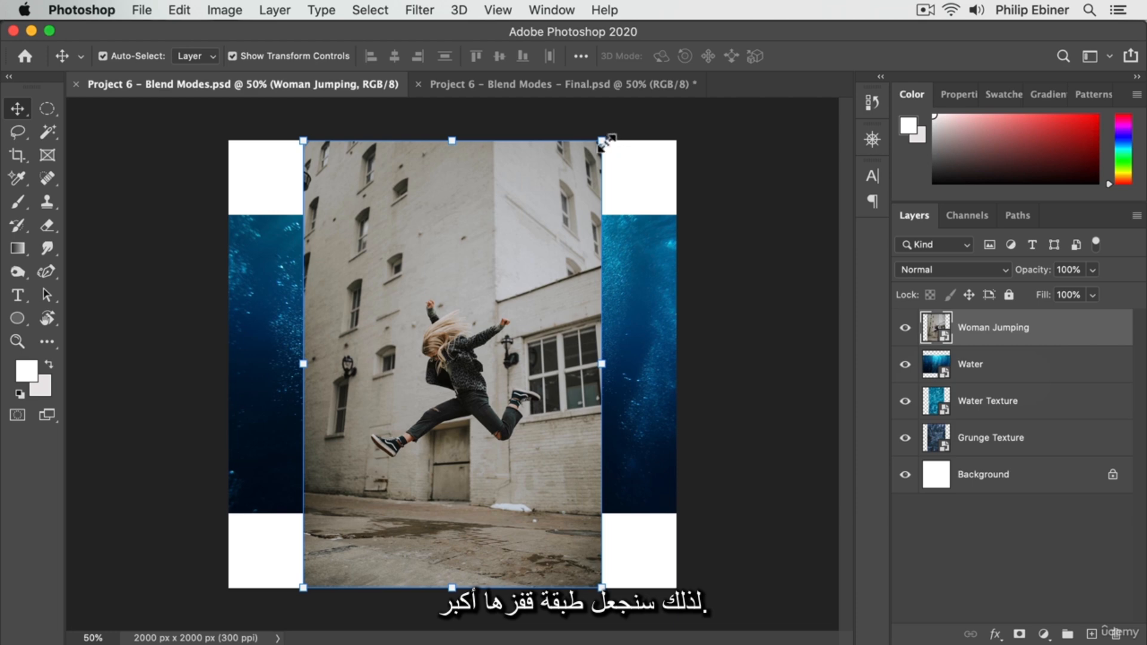
drag(607, 356, 636, 301)
key(Return)
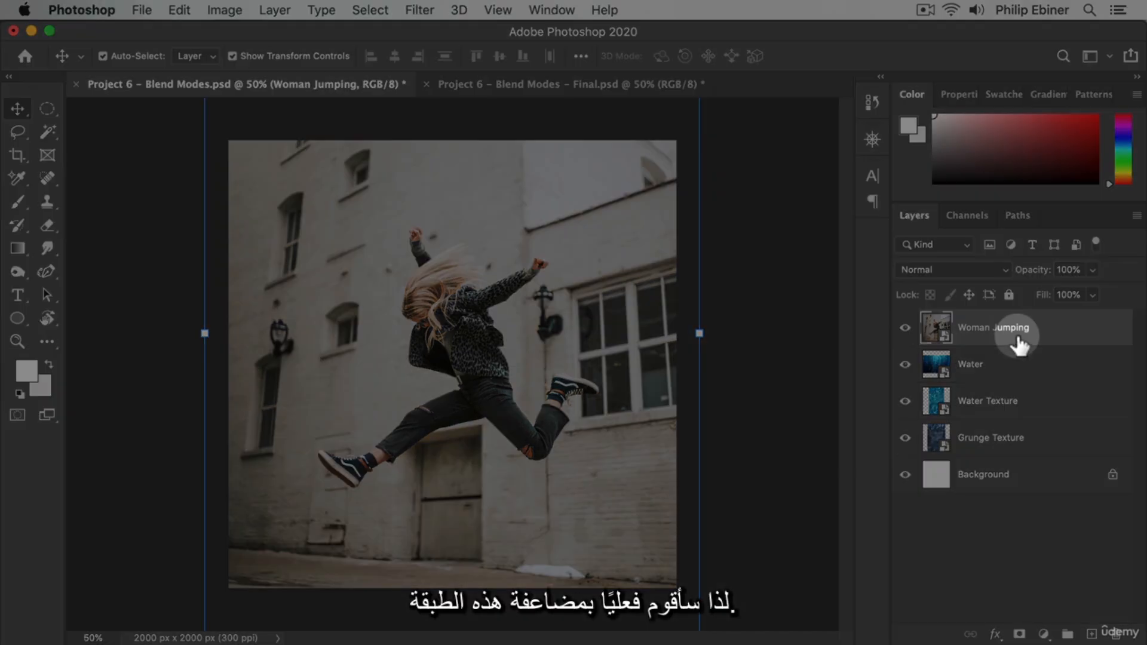
Step: Duplicate the Woman Jumping layer and place the copy directly above the Background layer
drag(1020, 337, 1090, 630)
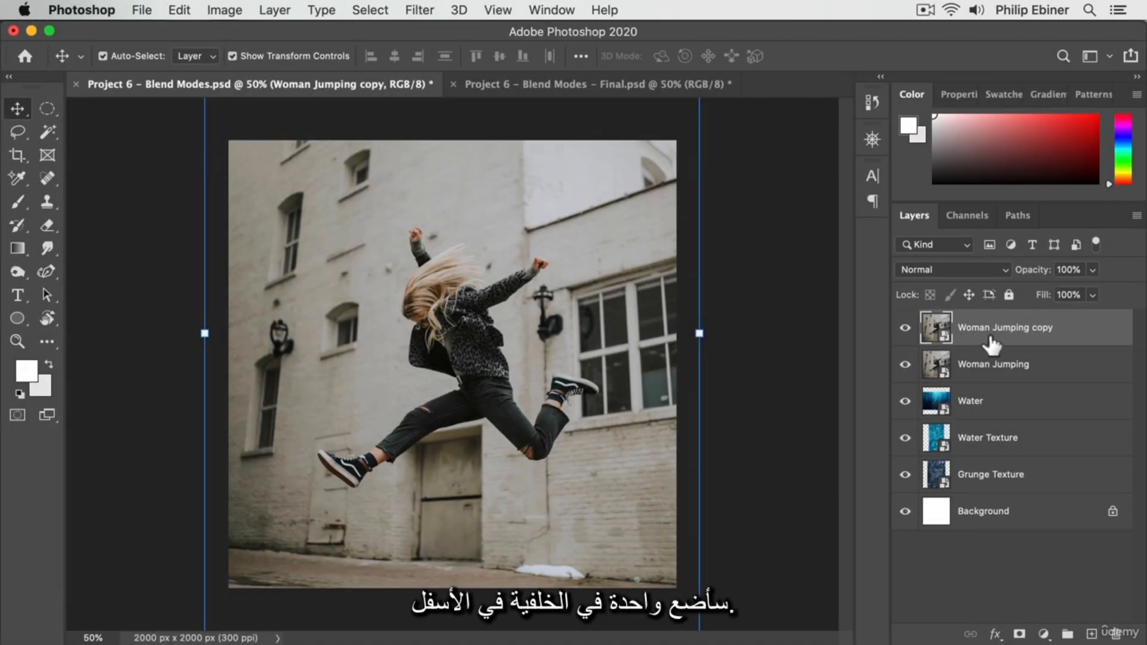
drag(996, 343, 973, 496)
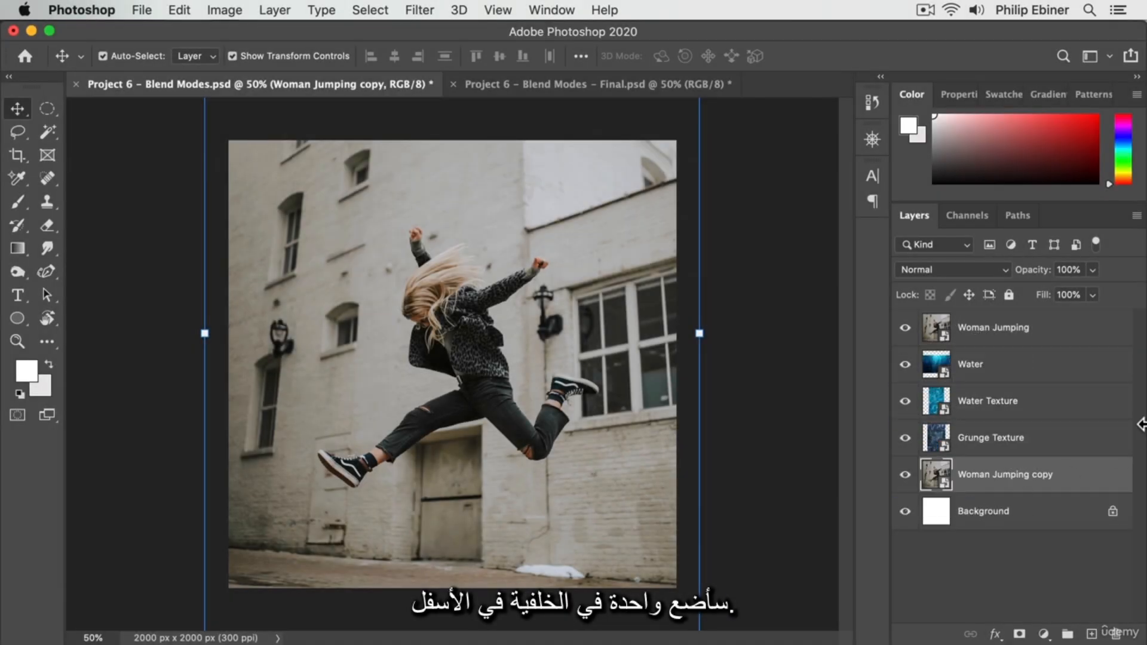
Step: Start a Quick Selection of the woman on the top Woman Jumping layer, covering part of her hair, jacket and legs
click(1114, 336)
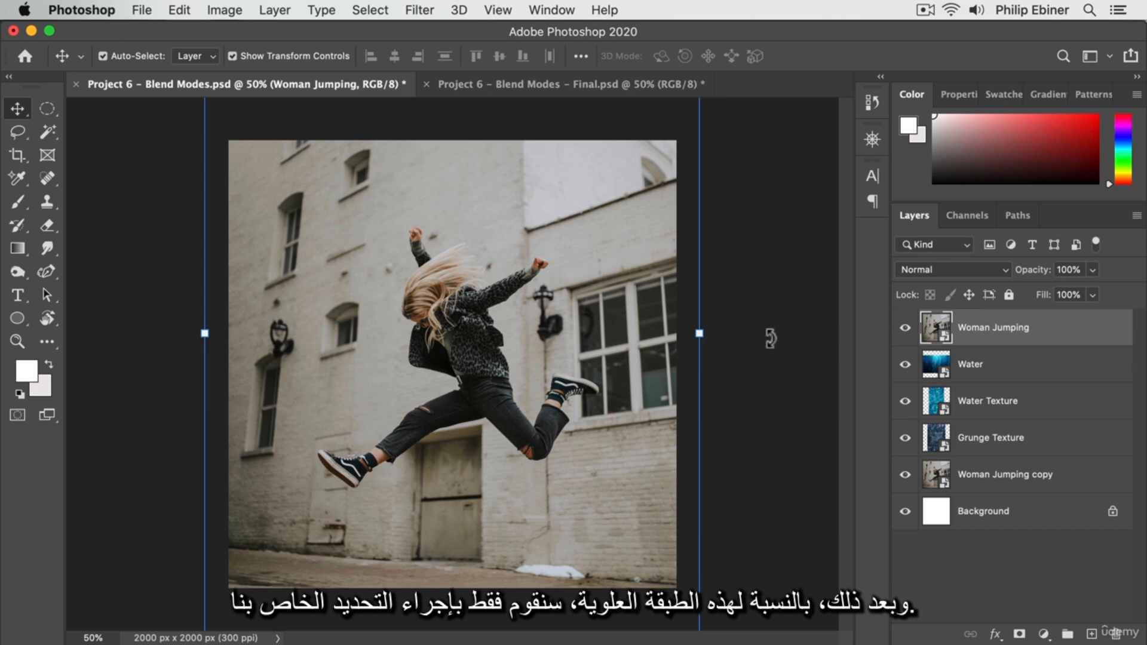
key(z)
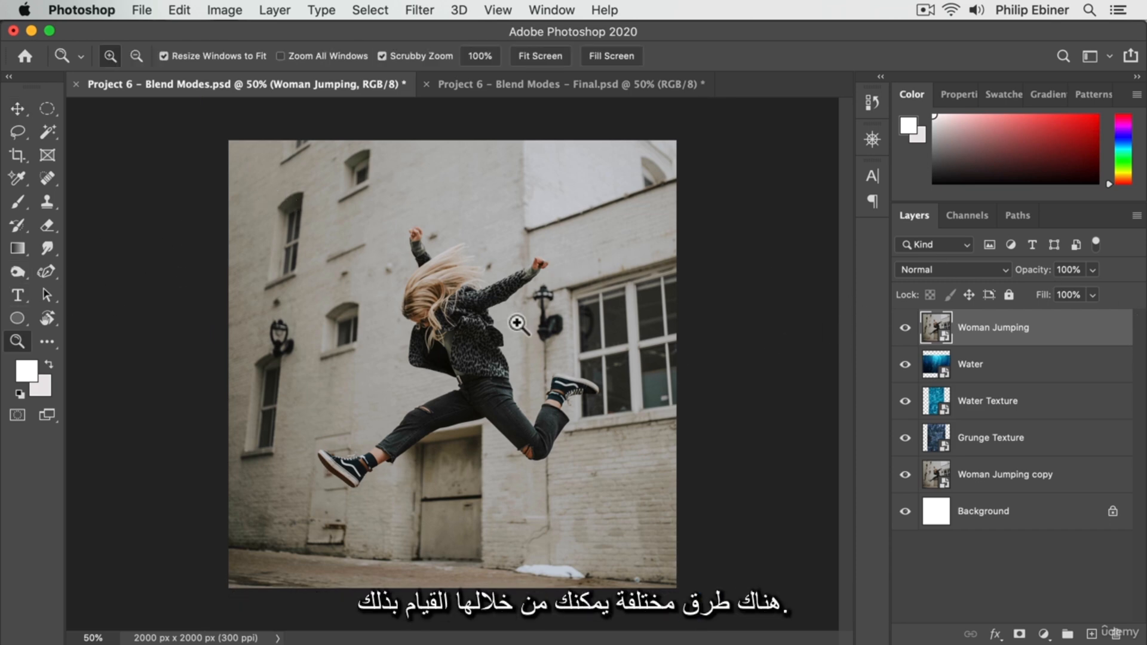
click(525, 423)
click(525, 423)
drag(474, 366, 499, 418)
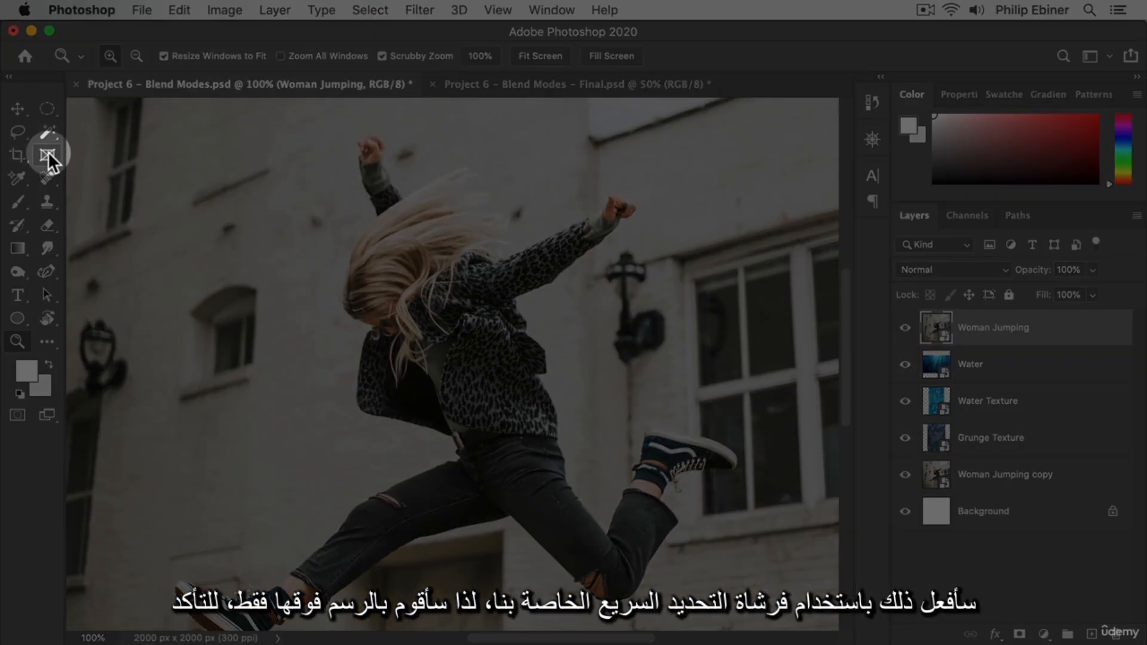
click(48, 133)
right_click(48, 135)
click(102, 145)
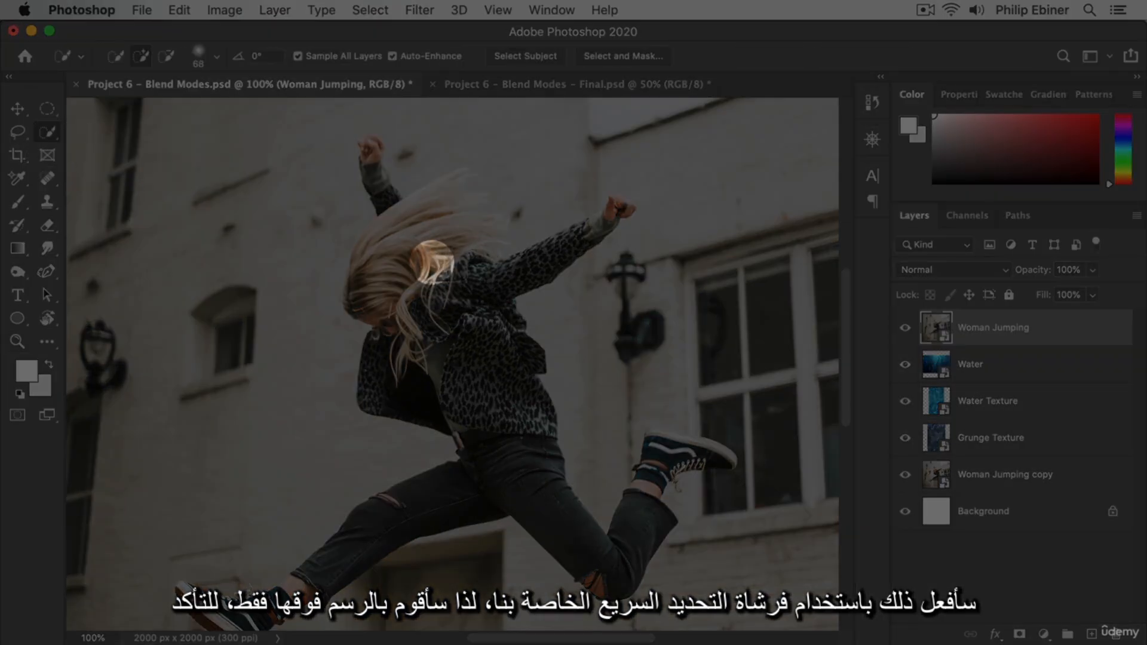
mouse_move(420, 238)
mouse_down()
mouse_move(408, 283)
mouse_move(475, 502)
mouse_move(488, 469)
mouse_move(467, 485)
mouse_up()
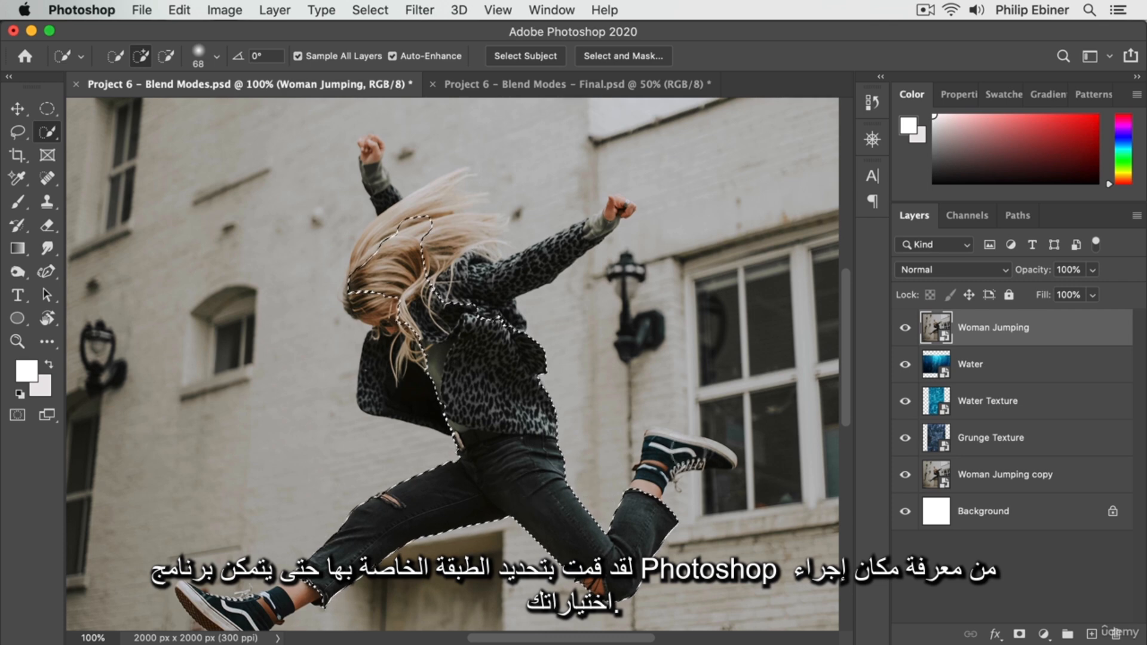
Step: Extend the quick selection over the woman's back shoe, both raised arms, remaining hair and front shoe
drag(664, 476, 713, 458)
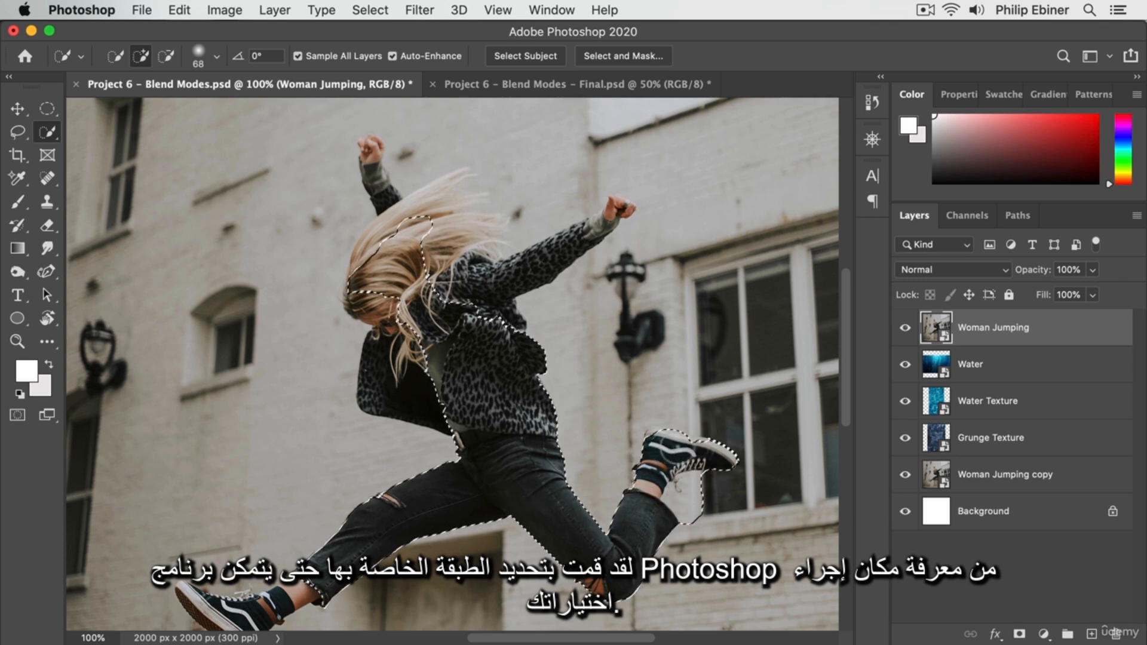
mouse_move(393, 234)
mouse_down()
mouse_move(371, 177)
mouse_move(359, 178)
mouse_move(371, 147)
mouse_up()
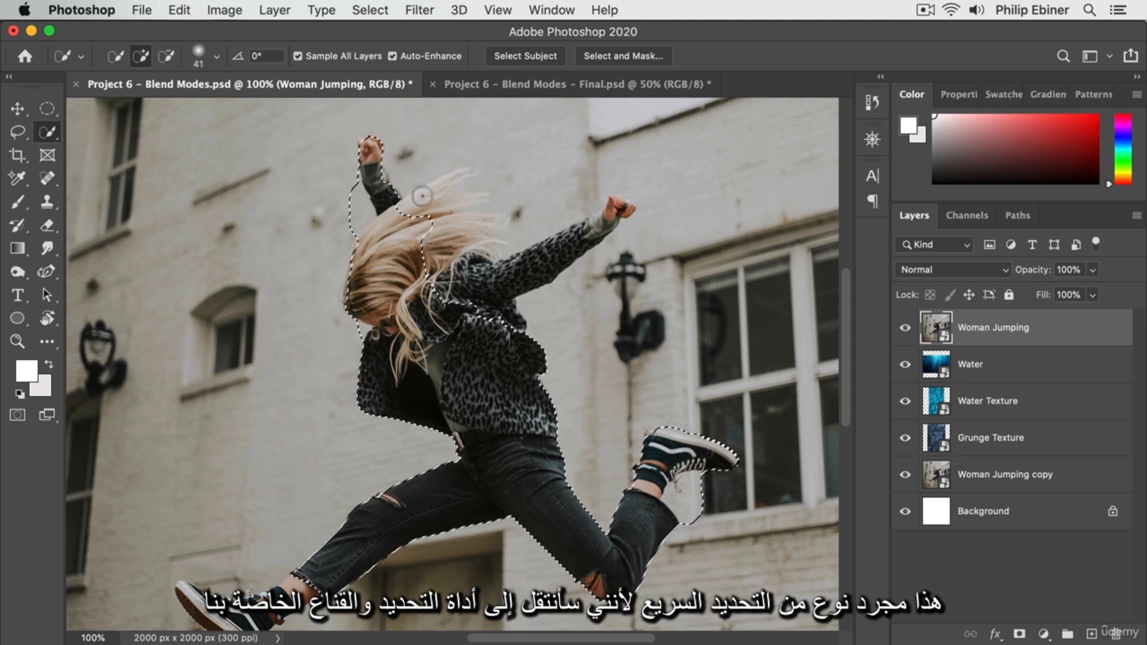
mouse_move(422, 195)
mouse_down()
mouse_move(470, 192)
mouse_move(474, 229)
mouse_move(522, 267)
mouse_move(623, 208)
mouse_up()
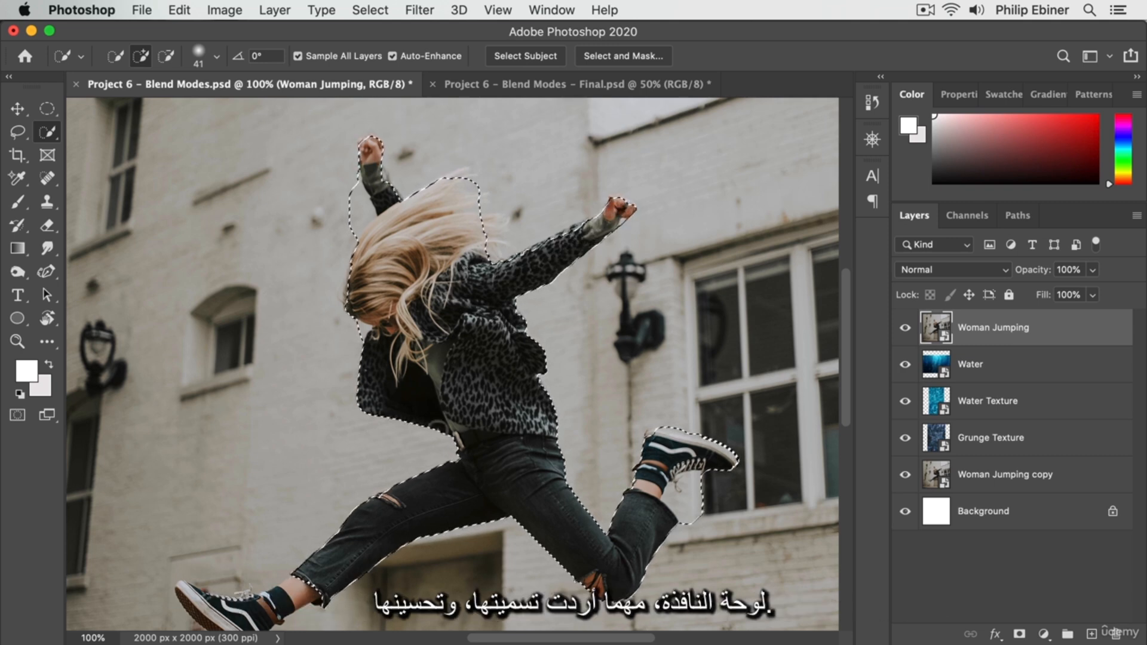
drag(465, 417, 630, 250)
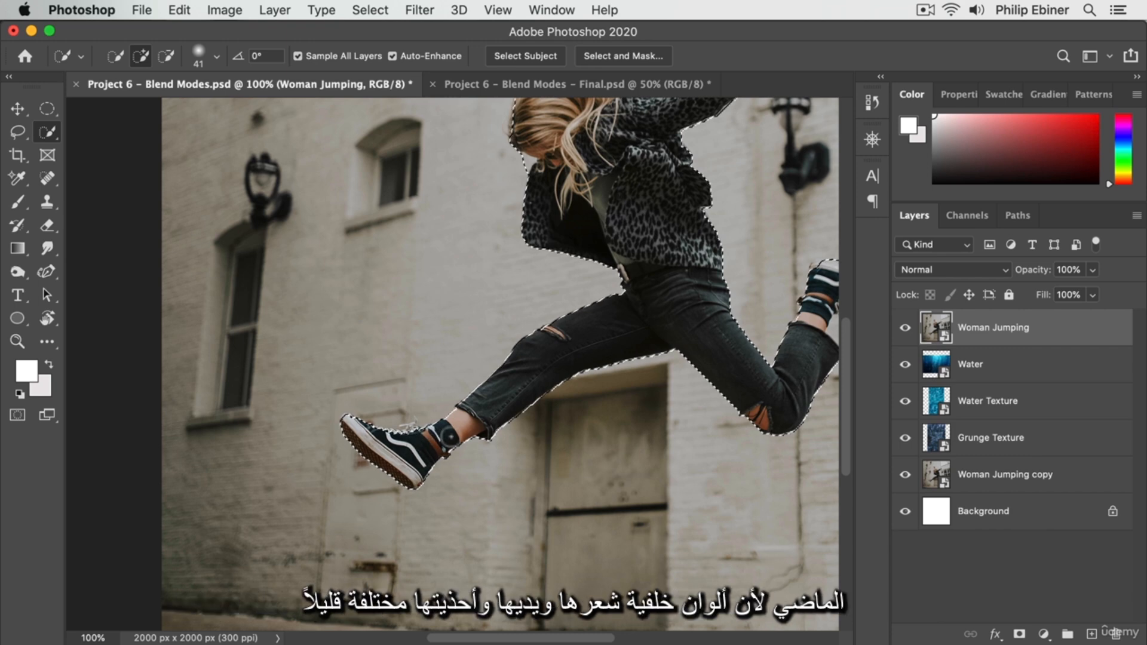
drag(622, 287, 471, 472)
Step: Subtract excess background from the selection beside the raised arm, beneath the back shoe and around the hair
key(alt)
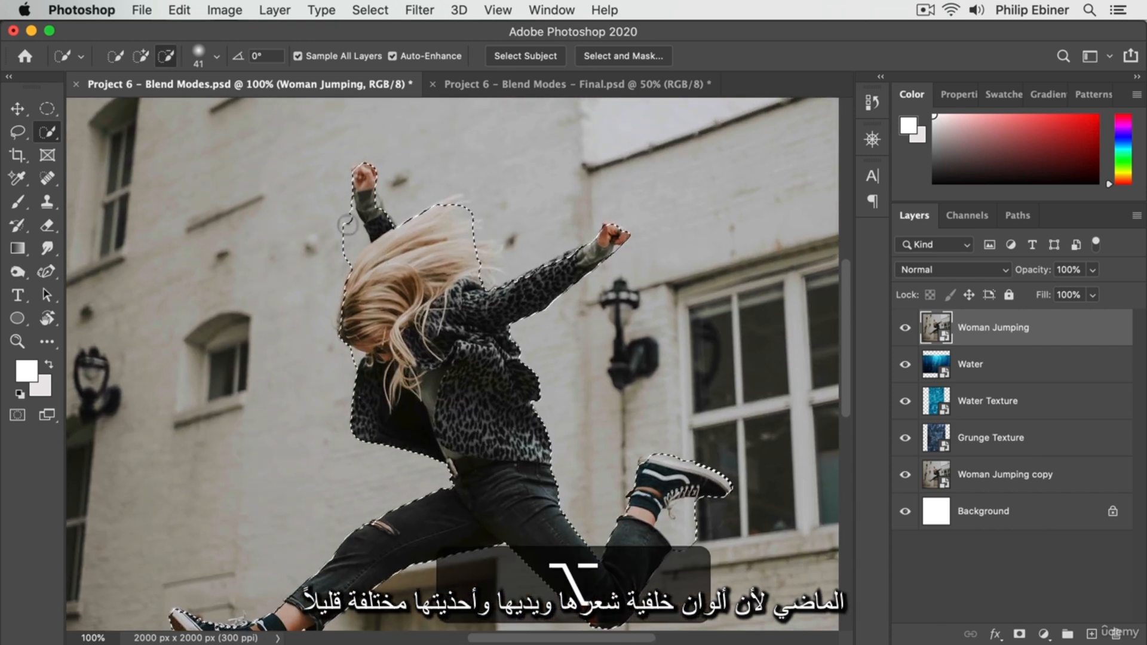
key(alt)
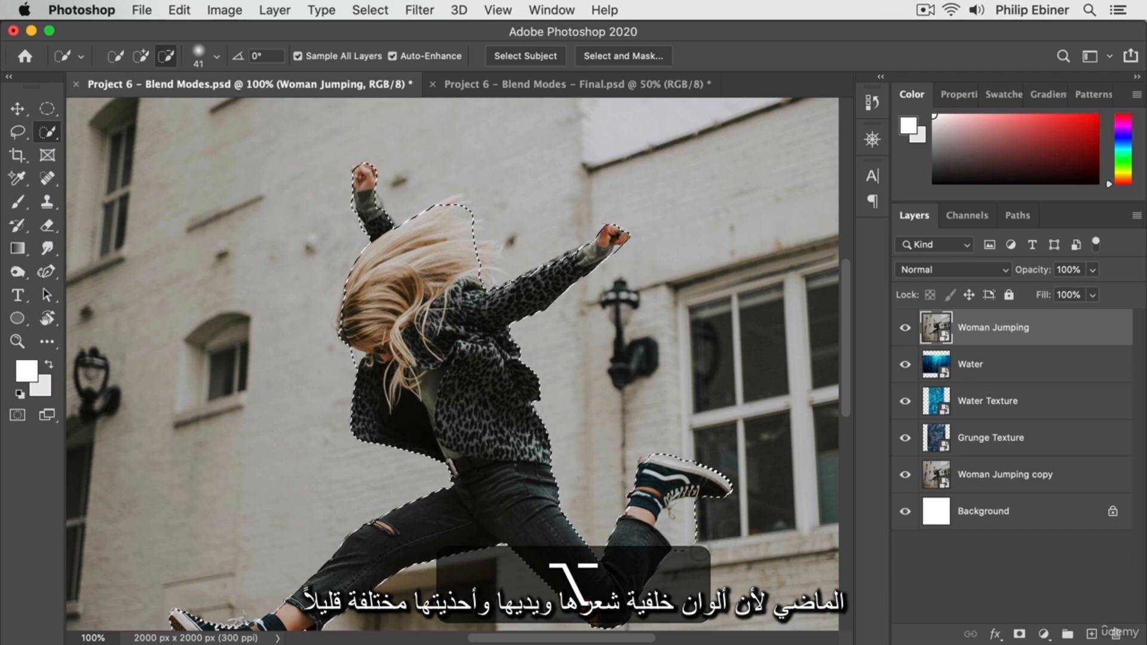
drag(694, 531, 680, 523)
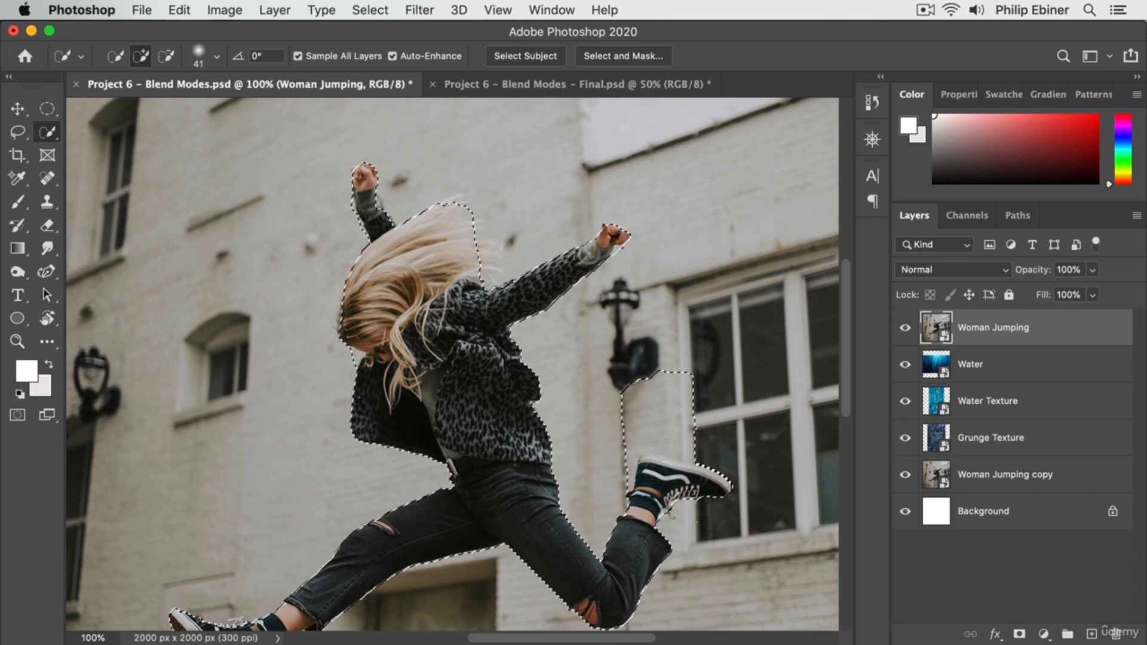
click(541, 258)
mouse_move(520, 245)
mouse_down()
mouse_move(507, 258)
mouse_move(474, 209)
mouse_up()
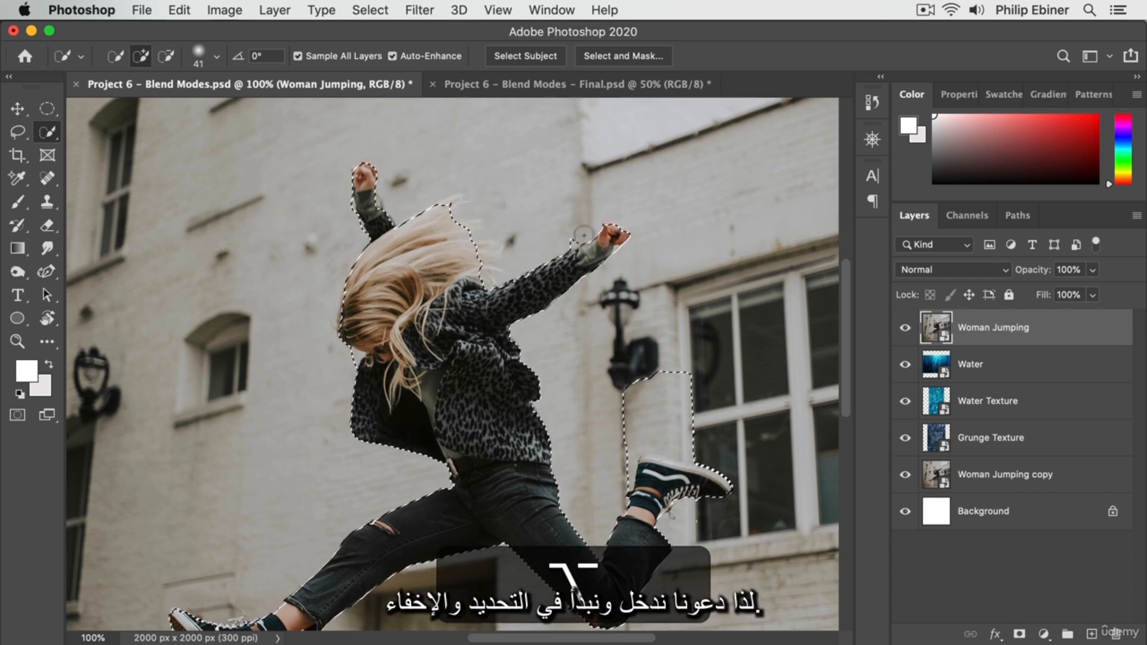
Step: Open the selection in Select and Mask and set the edge detection radius to 8 px with Smart Radius enabled
click(606, 53)
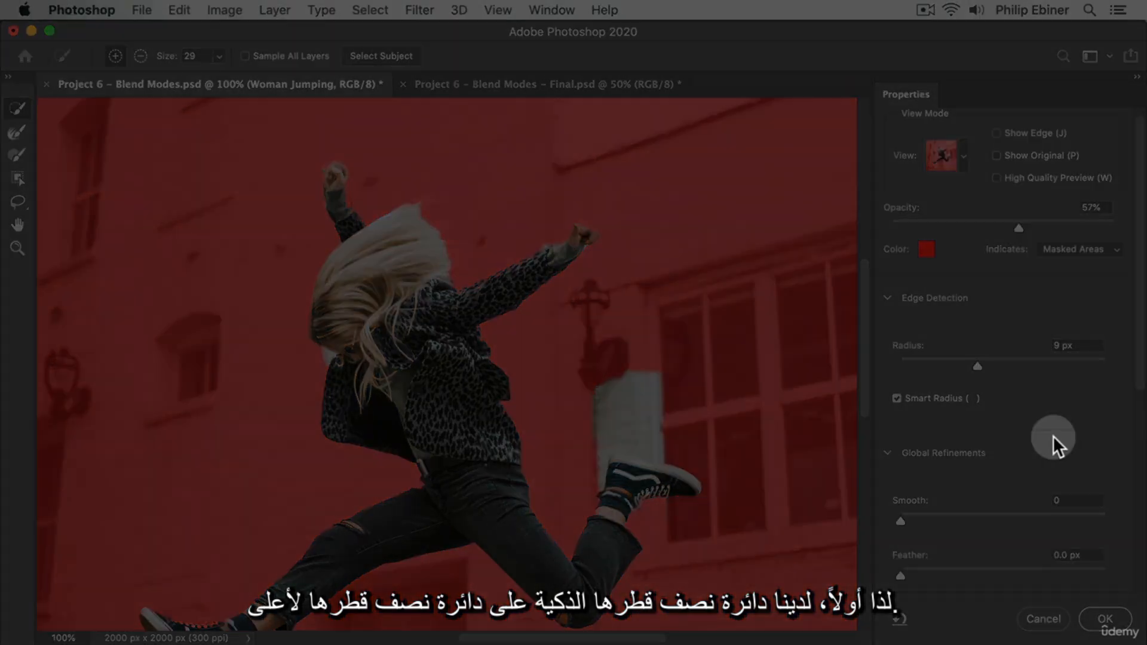
click(896, 398)
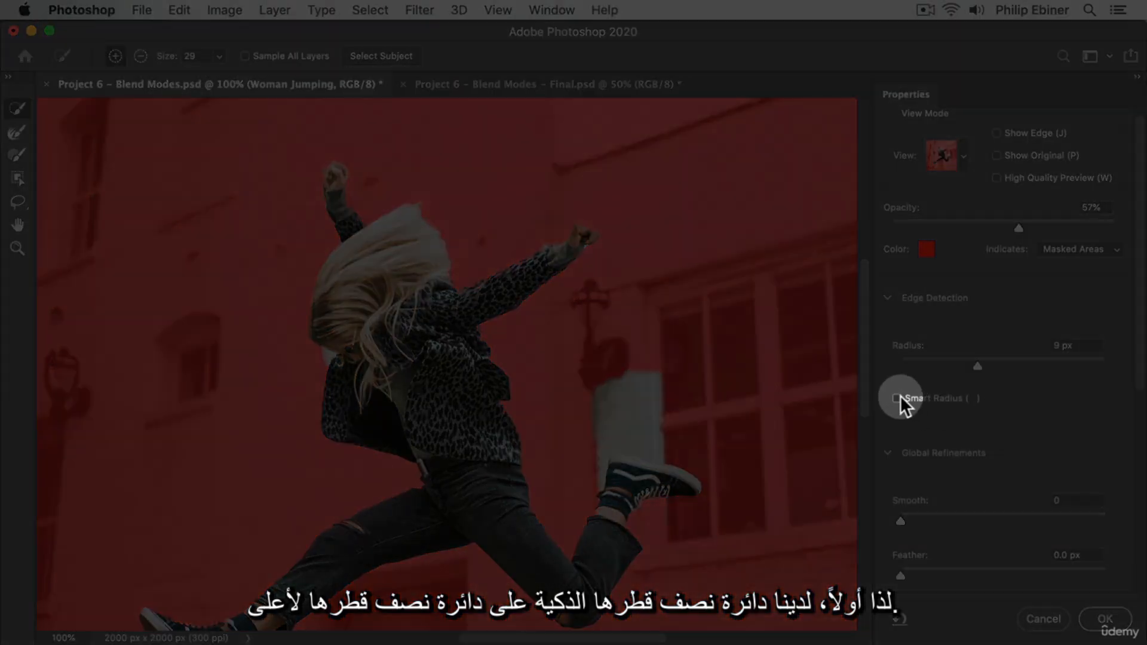
mouse_move(969, 360)
mouse_down()
mouse_move(1001, 364)
mouse_move(958, 363)
mouse_move(1022, 367)
mouse_move(966, 361)
mouse_up()
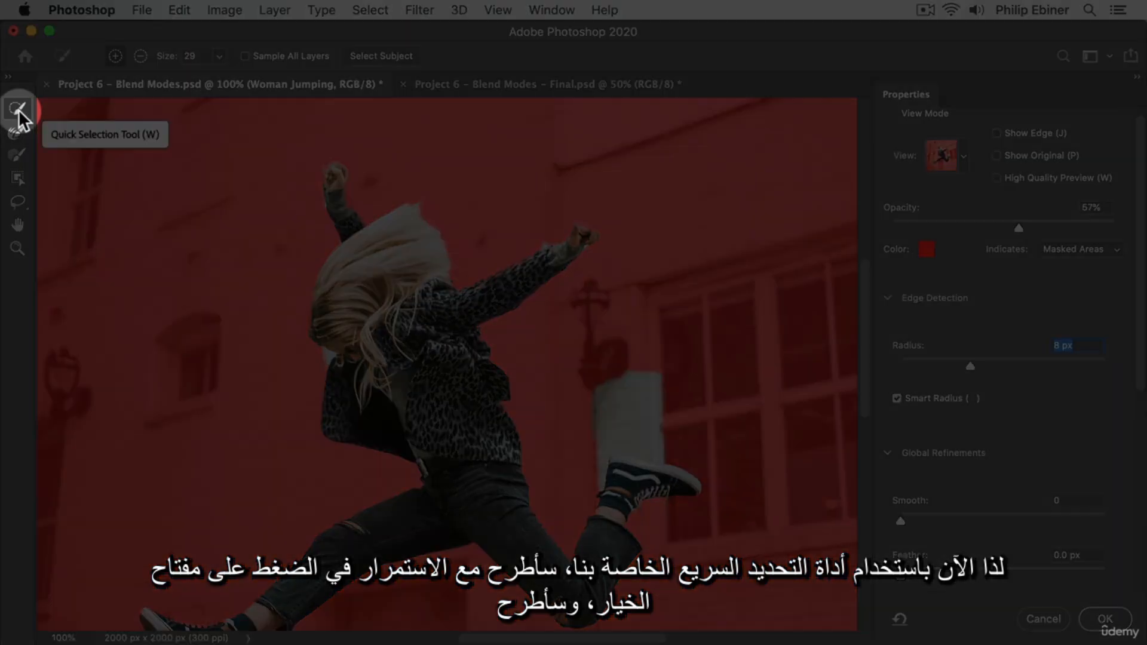
Step: Subtract the stray wall area above the back shoe from the selection with the Quick Selection tool
alt+drag(622, 410, 594, 423)
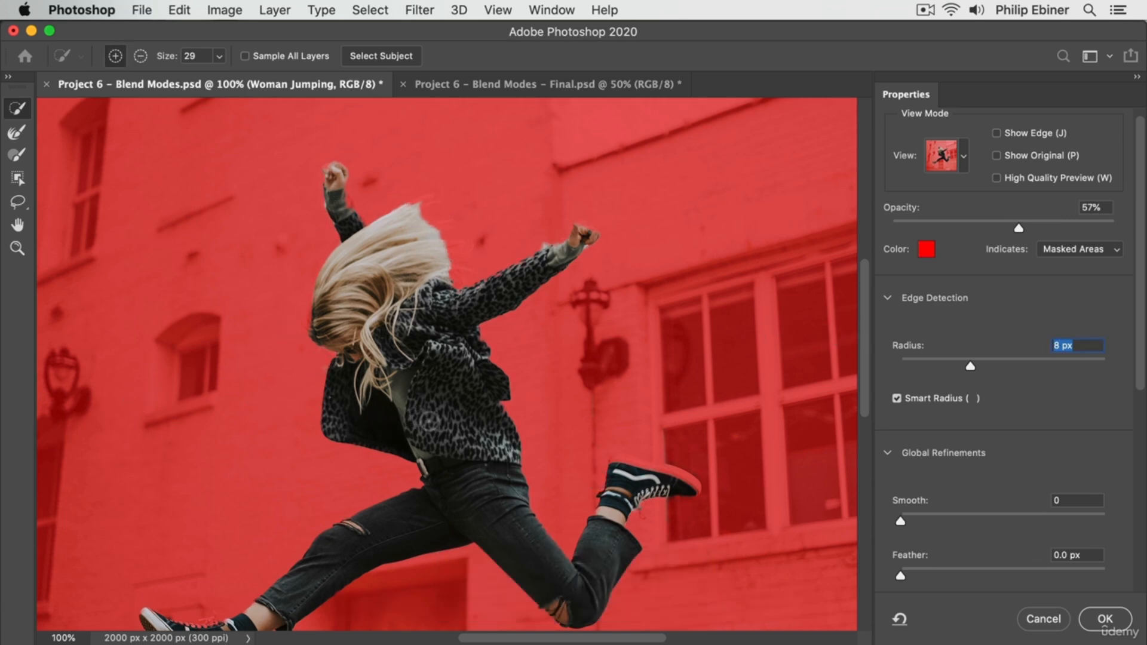
drag(469, 440, 541, 263)
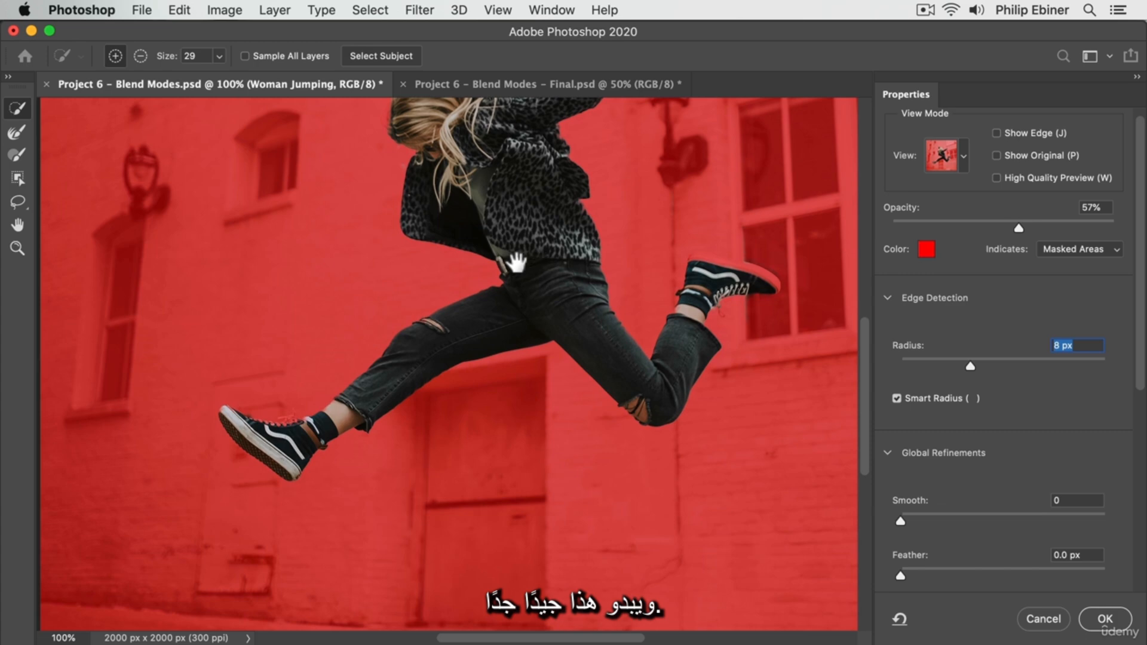
Step: Add the back shoe's white sole to the quick selection and subtract the excess background above it
click(17, 248)
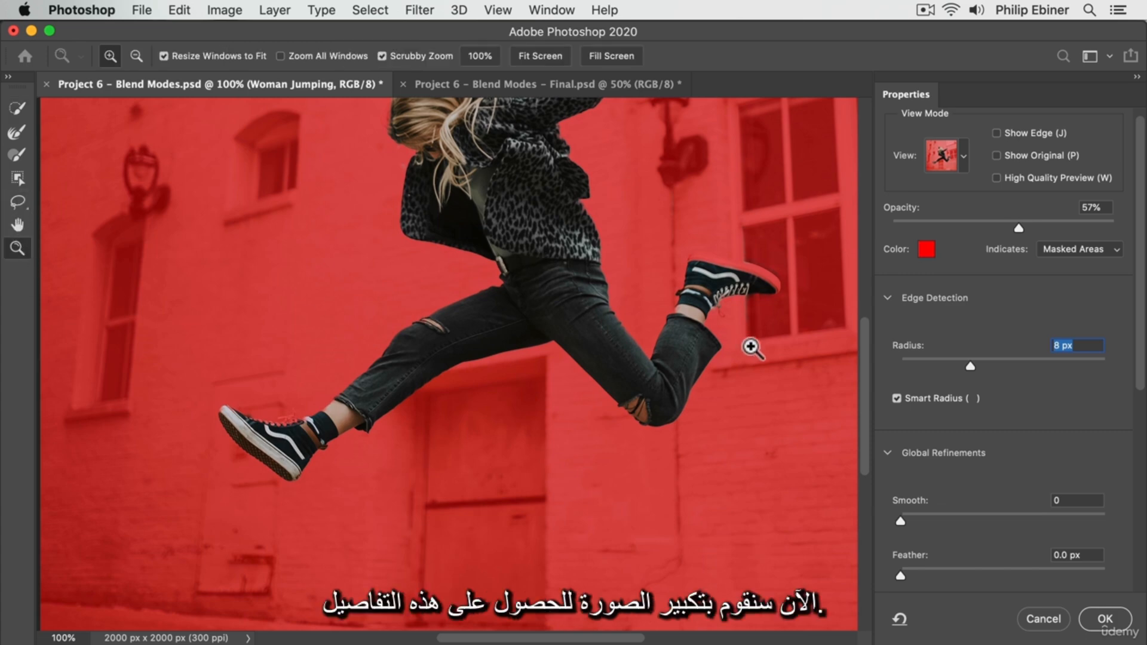
click(705, 290)
click(766, 273)
drag(754, 288, 459, 352)
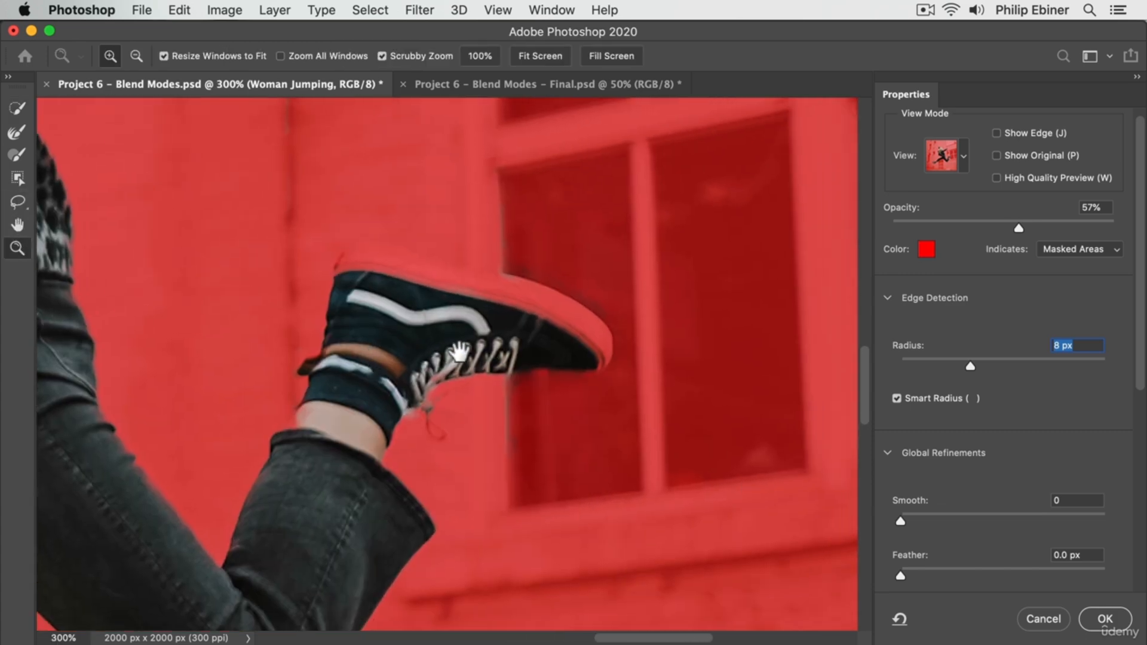
click(17, 109)
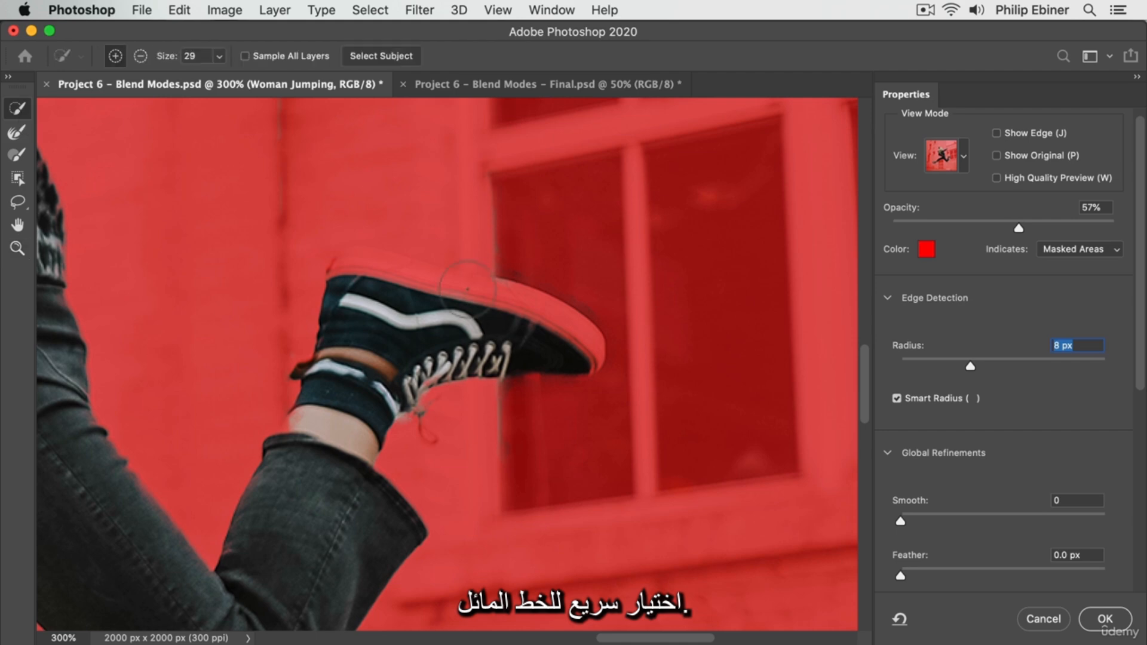
drag(359, 272, 514, 316)
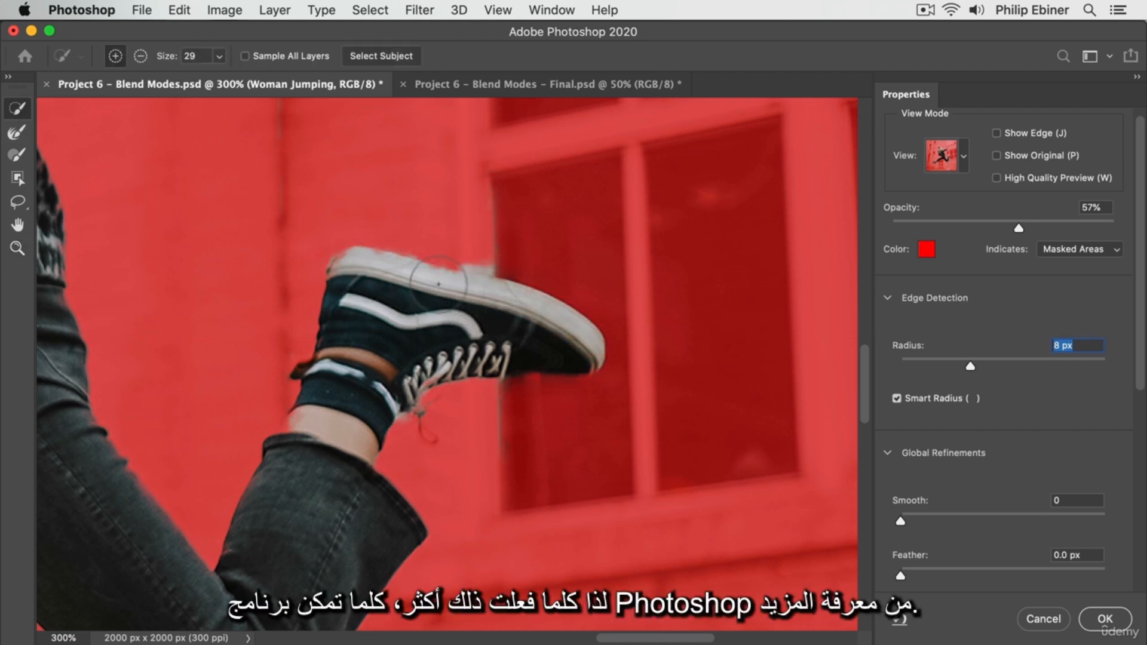
key(alt)
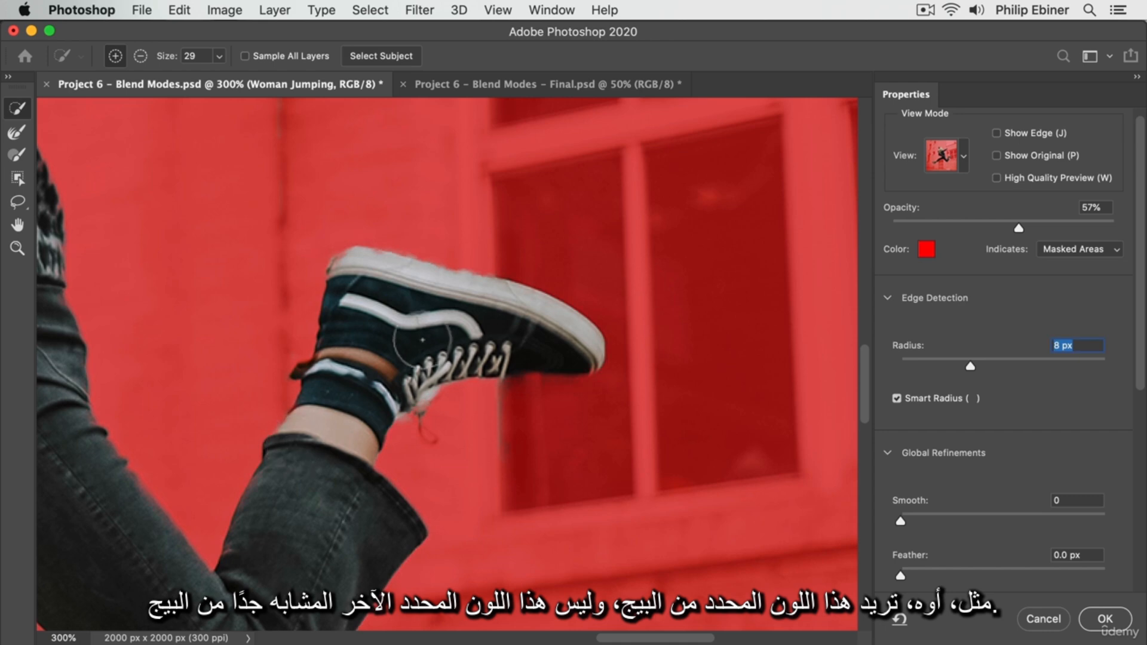
Step: Extend the quick selection over the raised fist and its sleeve above the hair
key(space)
drag(307, 388, 762, 501)
mouse_move(436, 90)
mouse_down()
mouse_move(468, 230)
mouse_move(566, 378)
mouse_move(698, 529)
mouse_move(735, 595)
mouse_up()
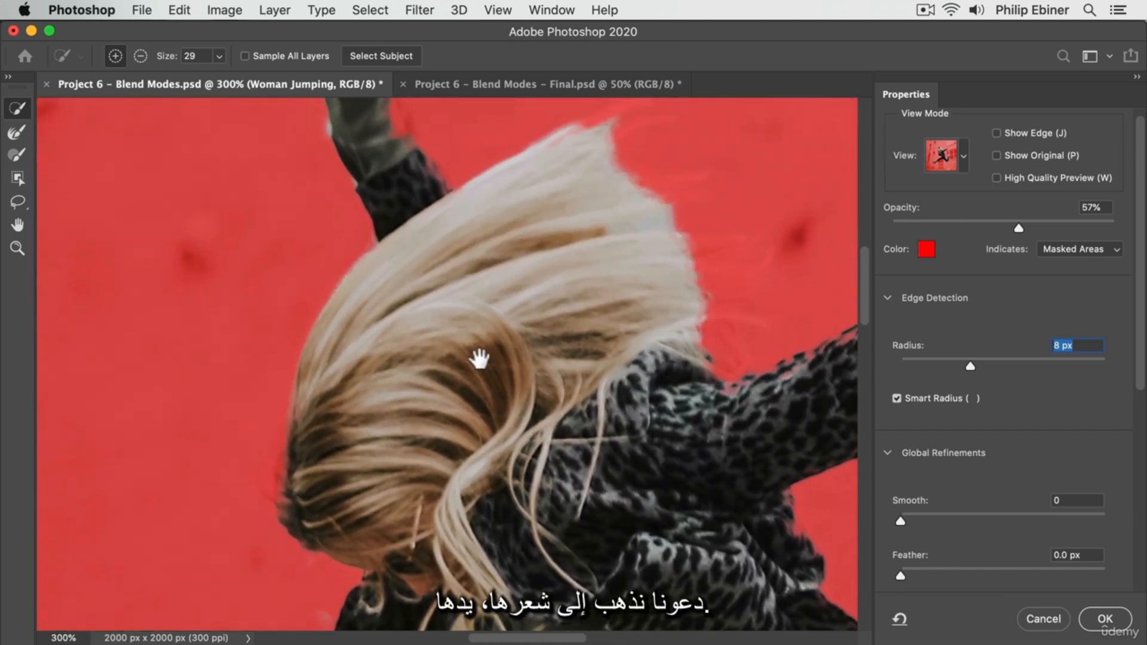
drag(465, 317, 622, 576)
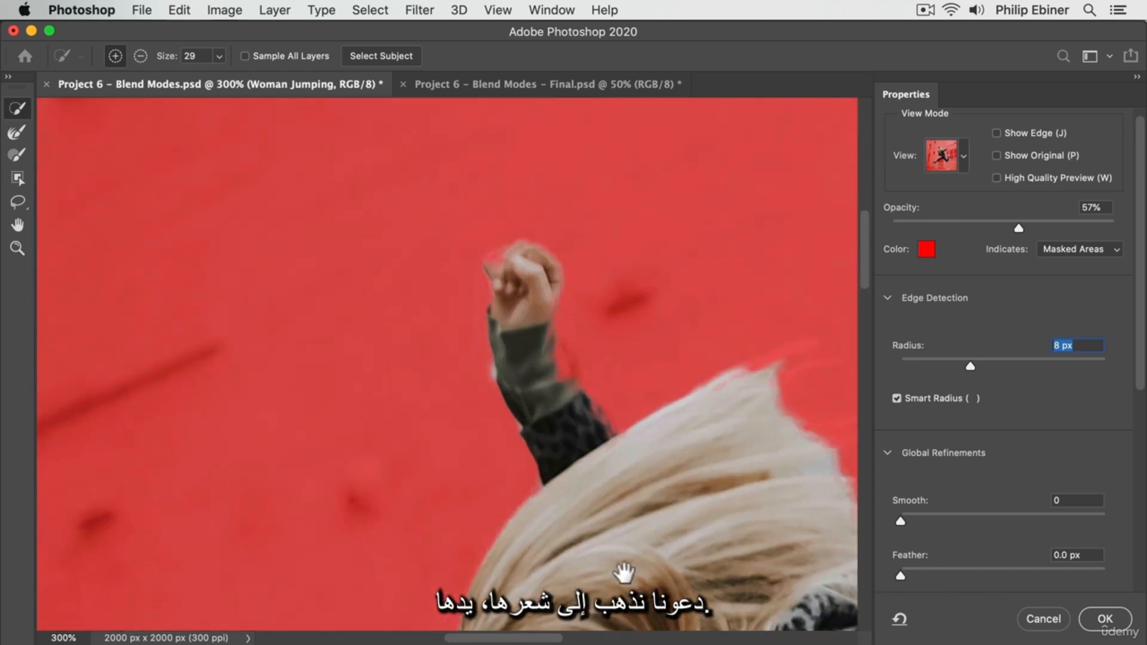
click(508, 263)
drag(534, 338, 548, 373)
Step: Add the outstretched arm's fist to the selection and subtract the stray background around its cuff
drag(602, 441, 305, 317)
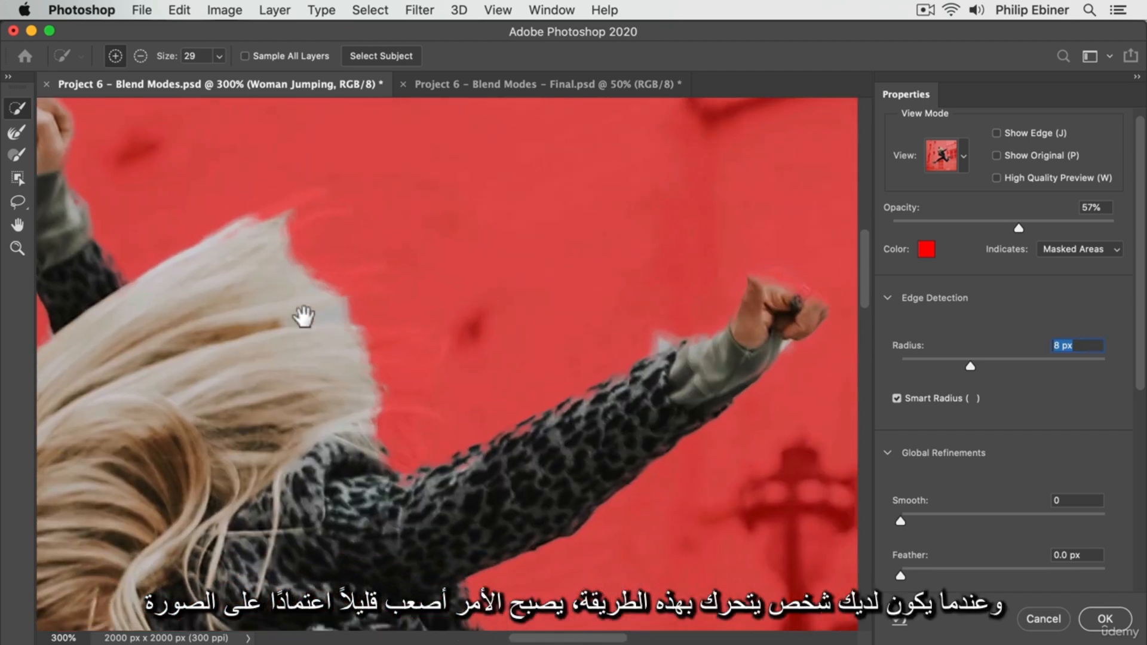
mouse_move(624, 299)
mouse_down()
mouse_move(634, 240)
mouse_move(650, 253)
mouse_move(636, 275)
mouse_move(654, 253)
mouse_up()
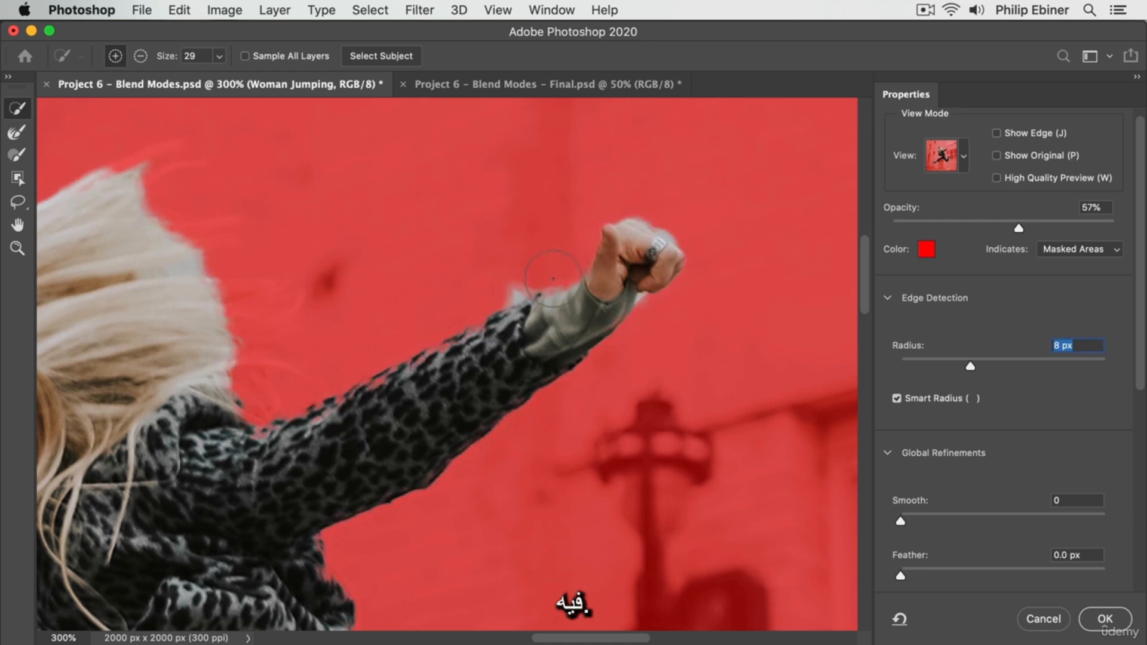
alt+click(516, 283)
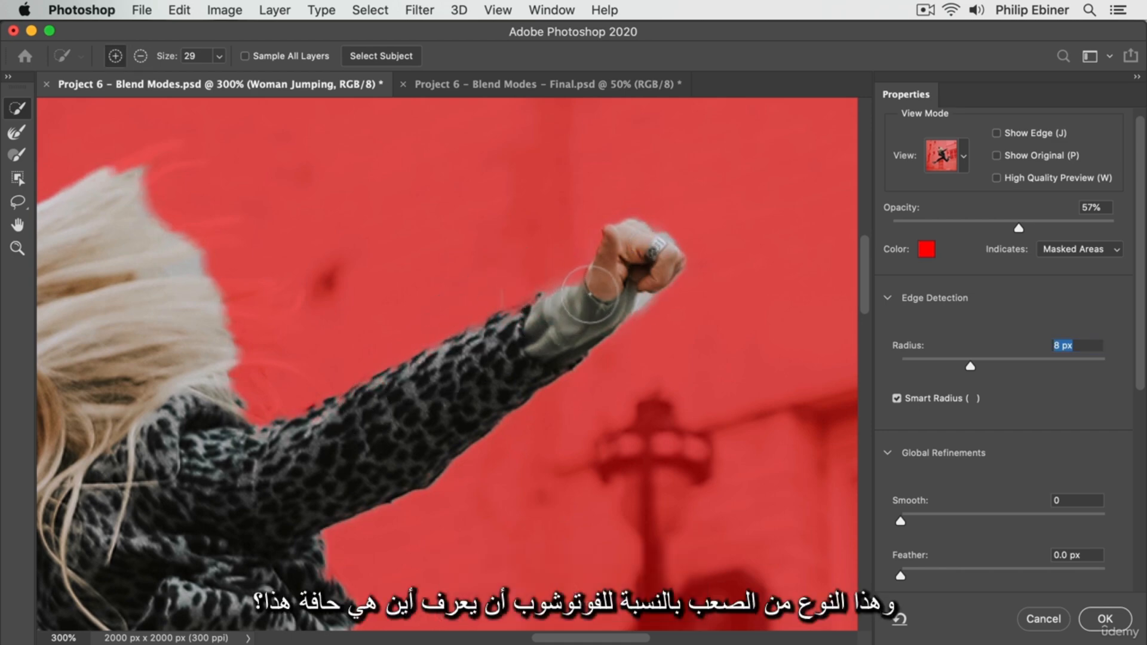
drag(590, 294, 606, 286)
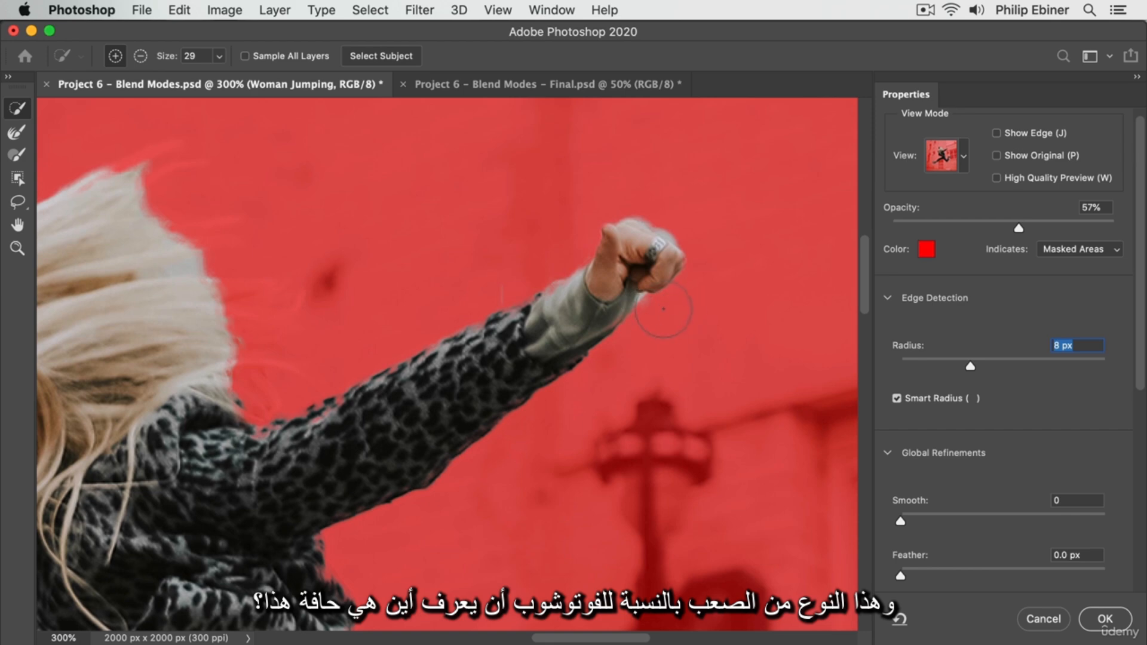
Step: Paint around the raised fist and sleeve with the Refine Edge Brush to clean up their outline
drag(325, 435, 709, 385)
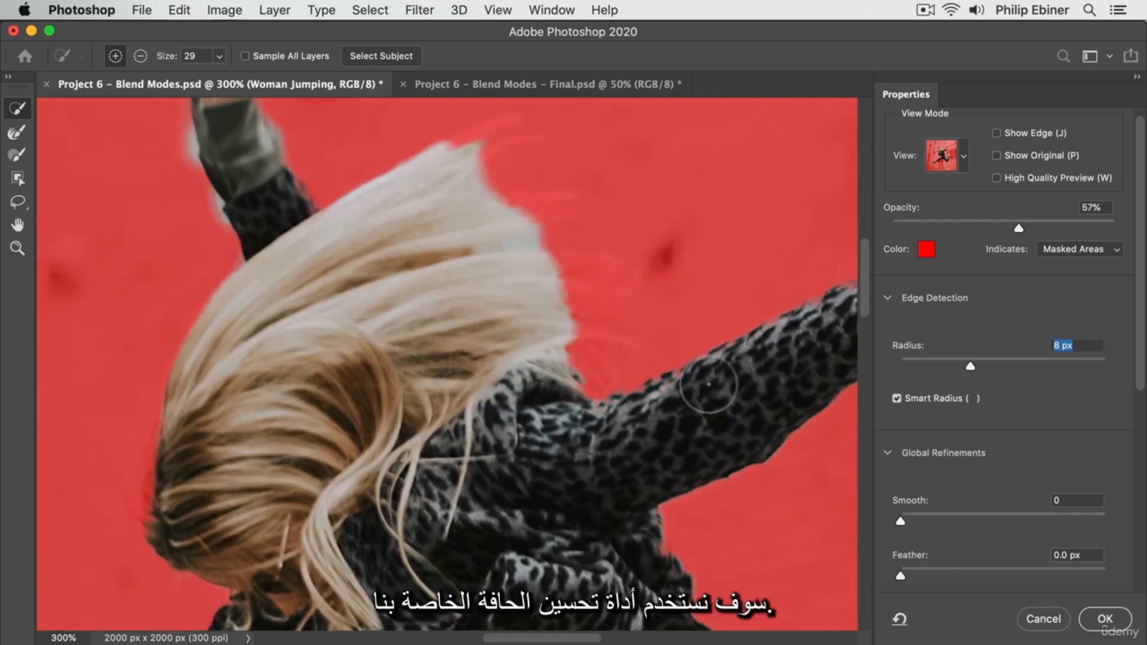
drag(328, 226, 443, 409)
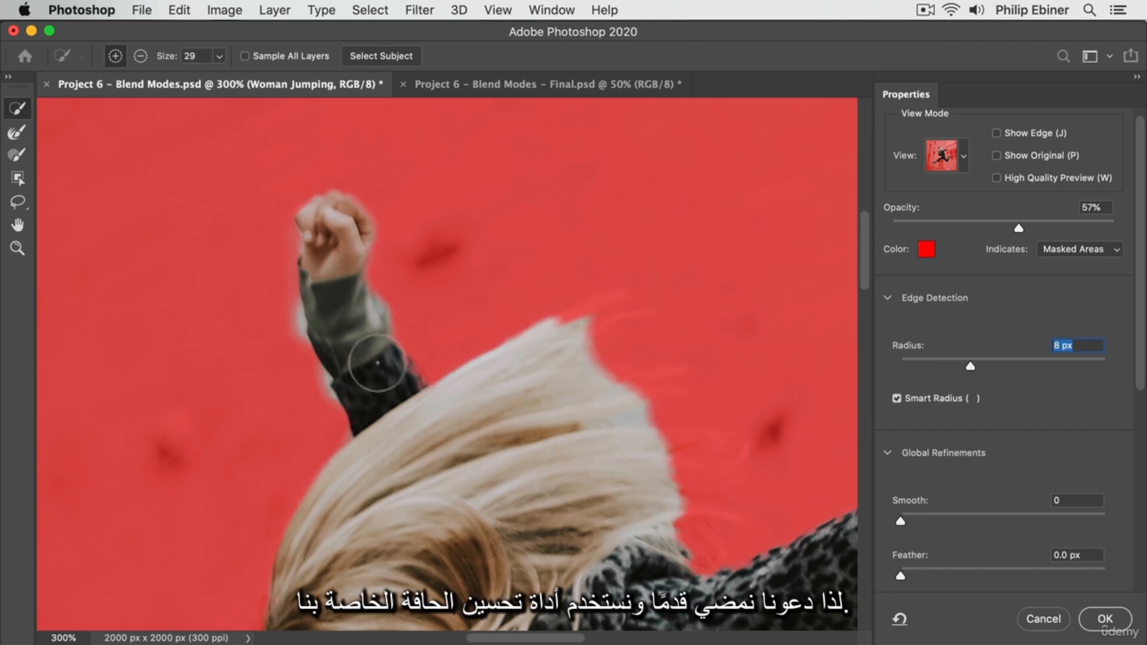
click(18, 133)
mouse_move(440, 301)
mouse_down()
mouse_move(407, 300)
mouse_move(418, 362)
mouse_move(389, 308)
mouse_up()
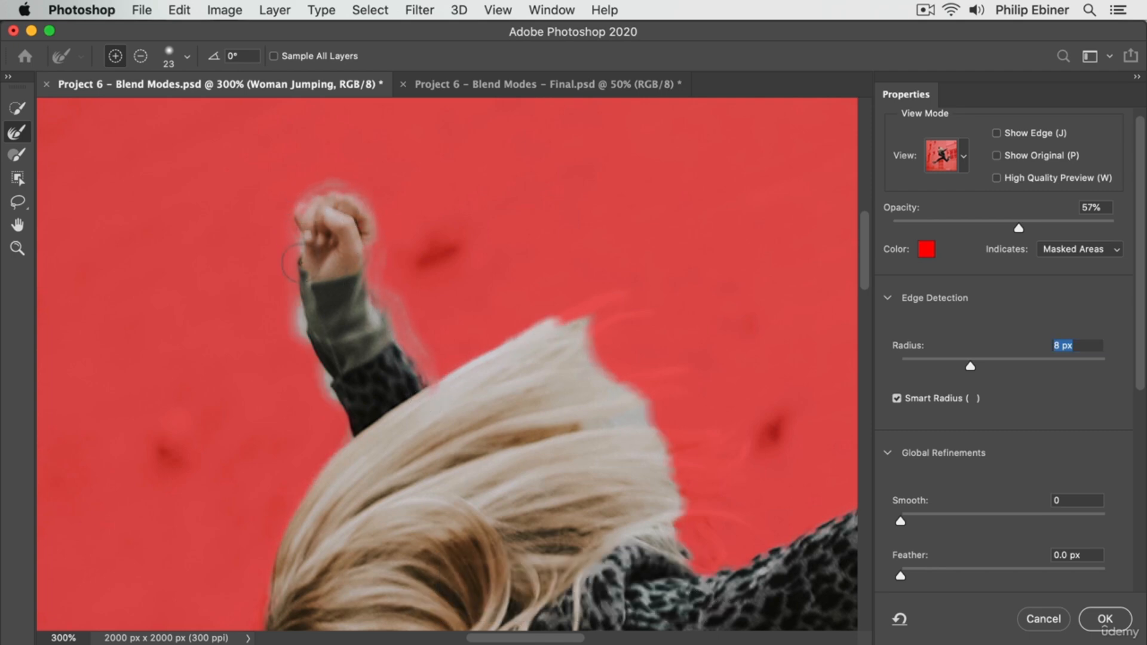
drag(319, 363, 341, 411)
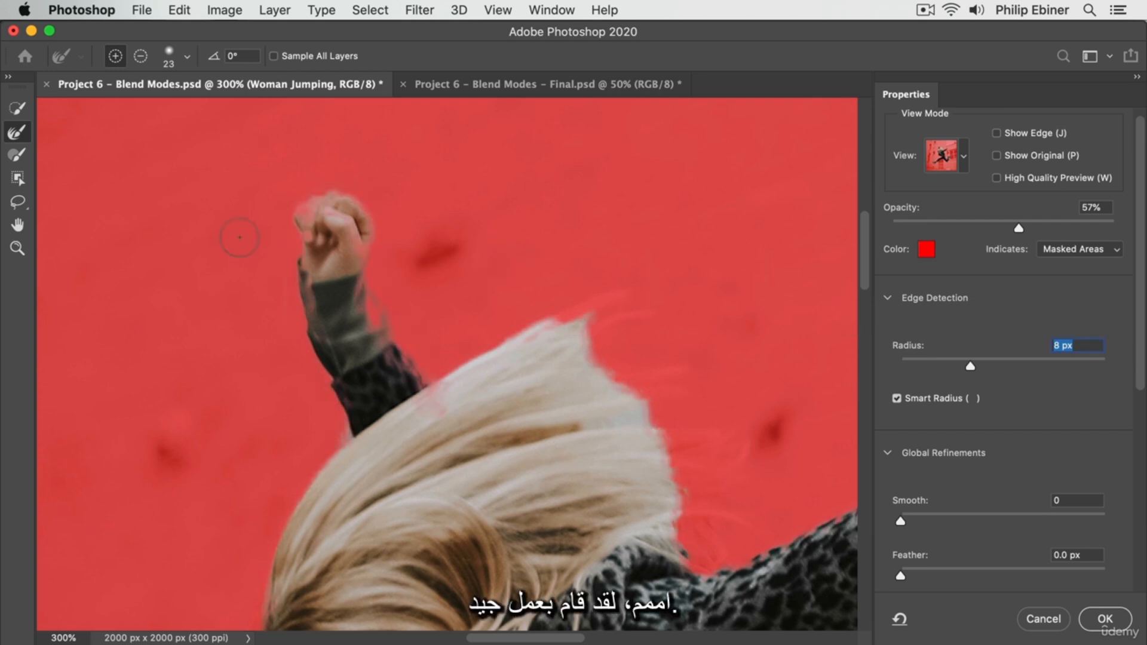
Step: Try to add the raised fist back with the Quick Selection tool, and undo the last two edits
click(15, 109)
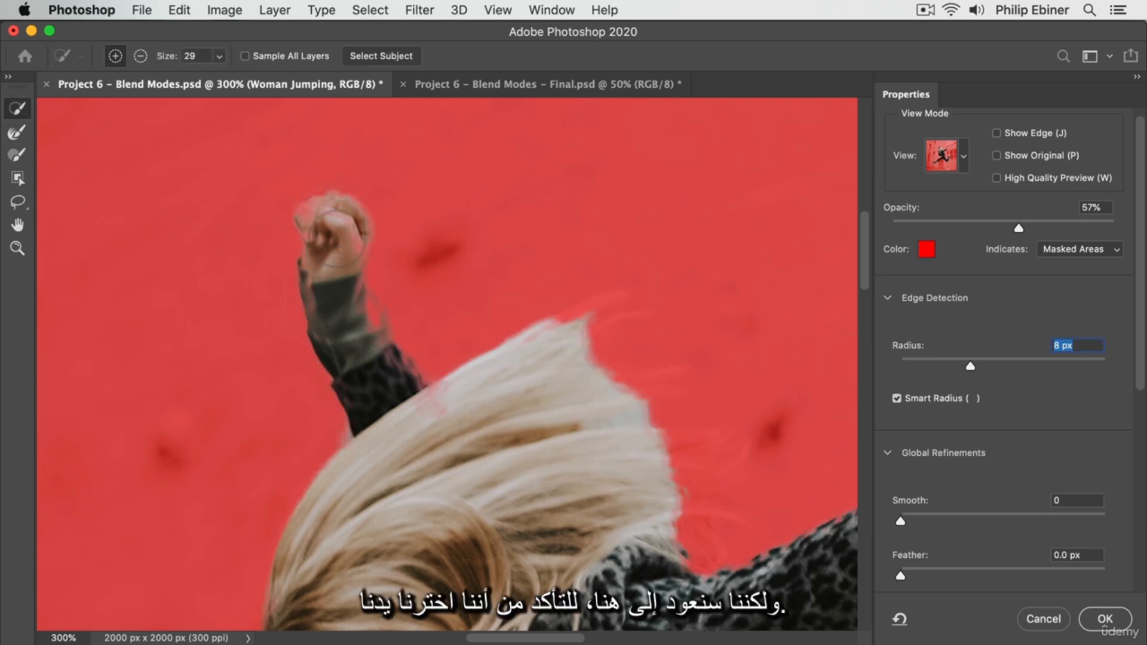
click(334, 231)
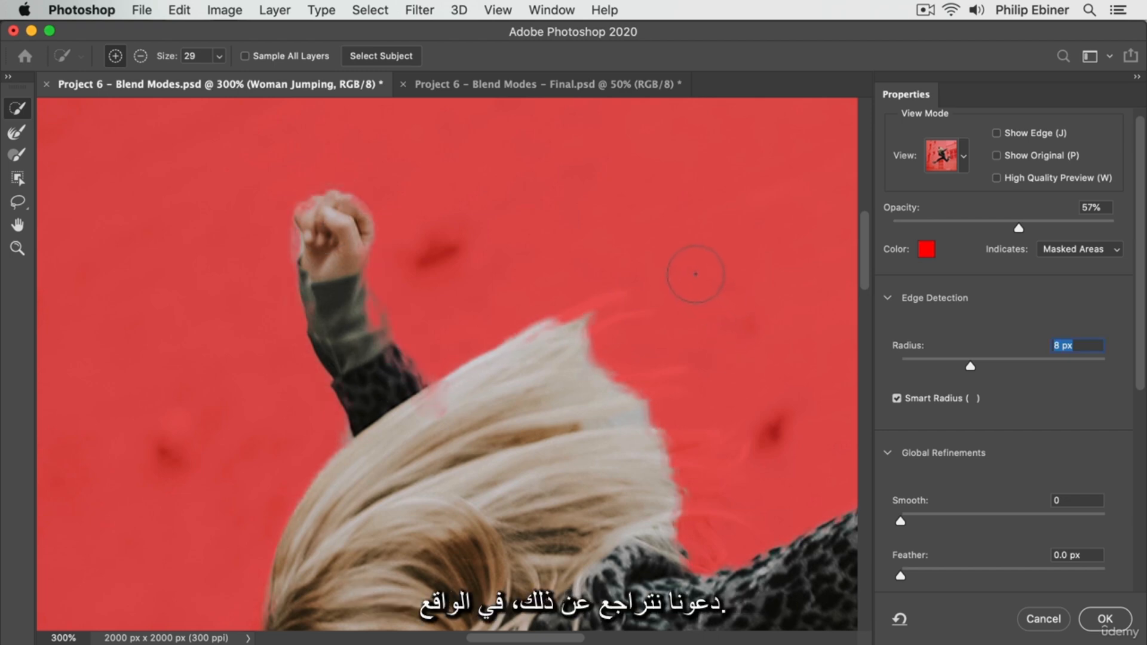
key(super+z)
key(super+z)
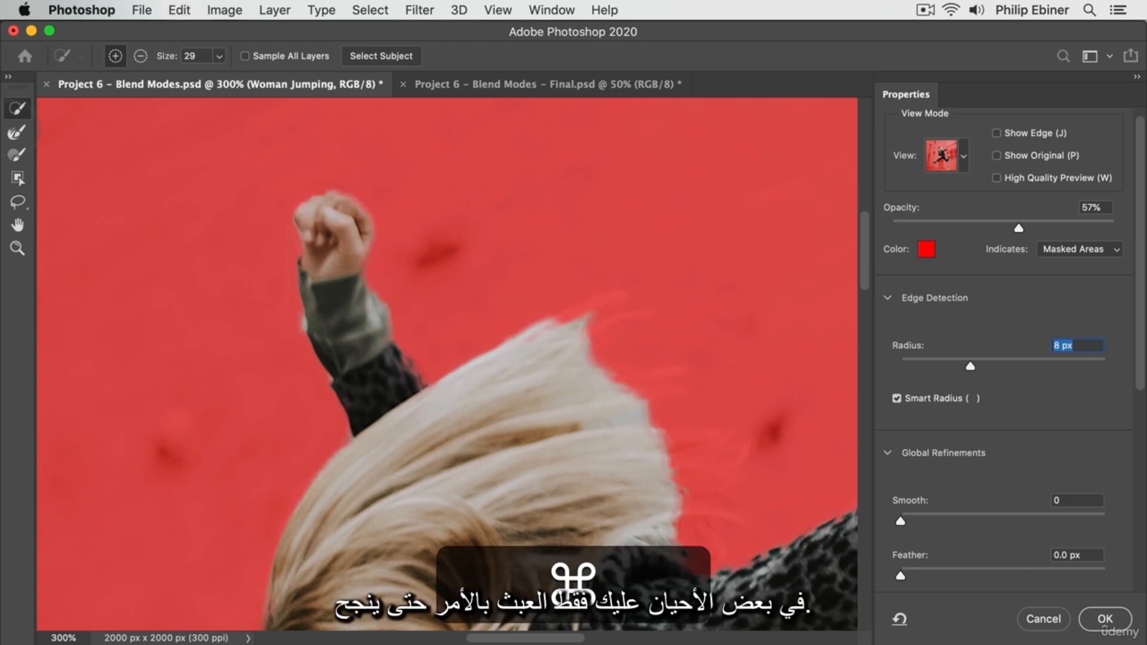
Step: Refine the flyaway strands along the hair's trailing edge with the Refine Edge Brush at size 47
click(8, 131)
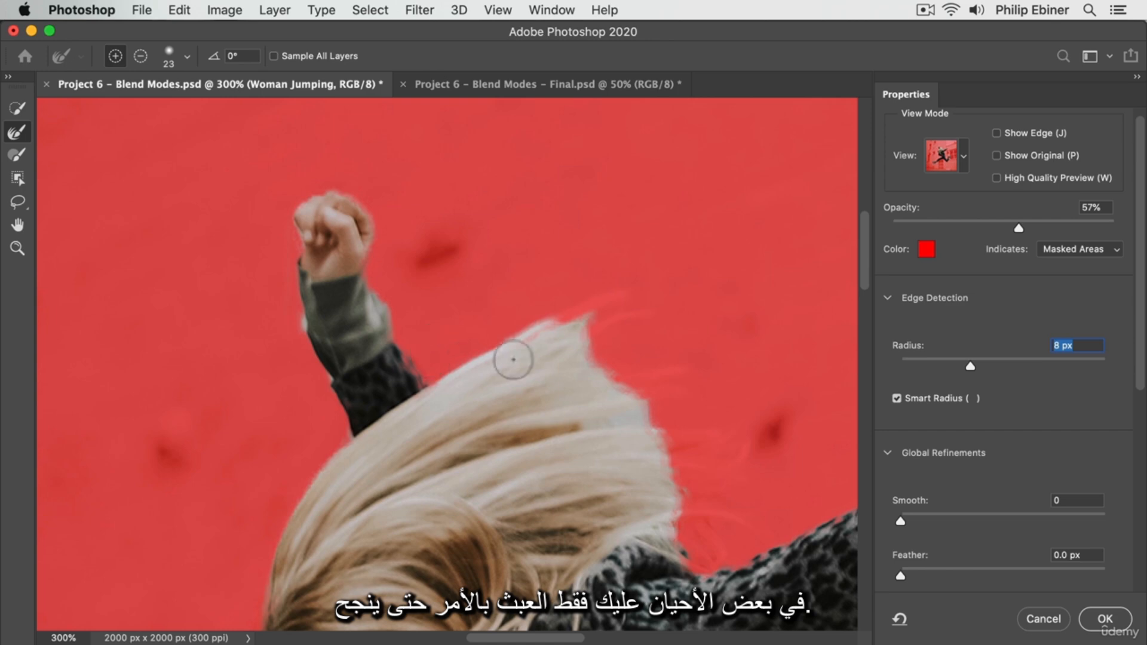
ctrl+alt+drag(411, 266, 440, 274)
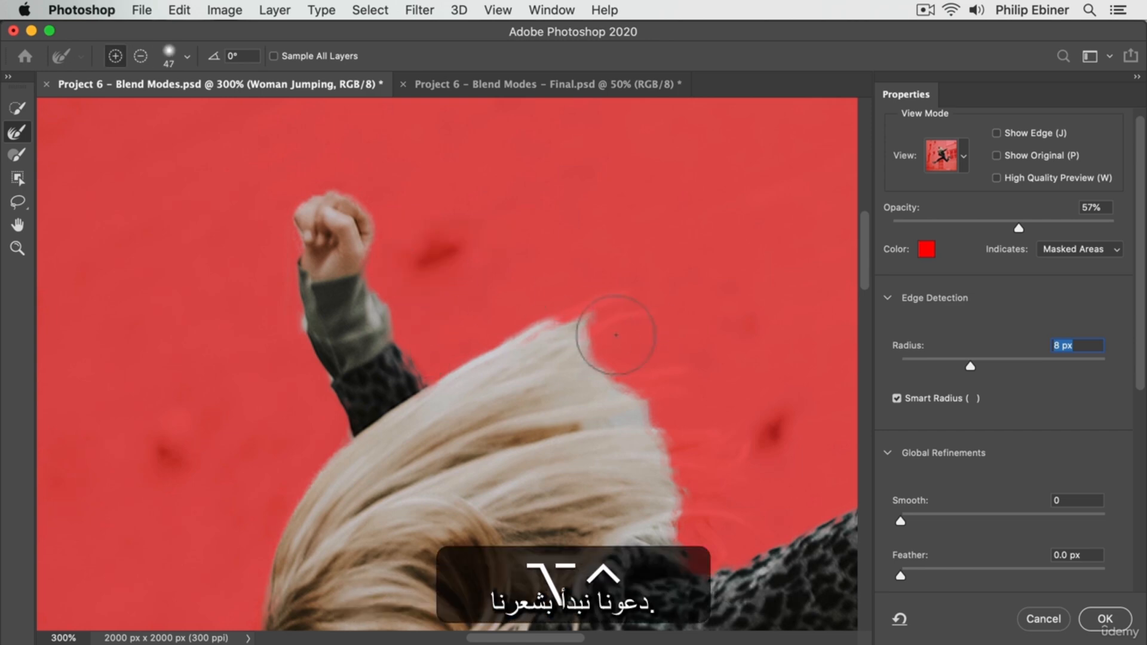
mouse_move(563, 302)
mouse_down()
mouse_move(484, 251)
mouse_move(532, 238)
mouse_move(529, 313)
mouse_move(557, 361)
mouse_move(581, 326)
mouse_move(573, 374)
mouse_move(596, 401)
mouse_move(583, 445)
mouse_move(588, 460)
mouse_move(629, 453)
mouse_move(618, 457)
mouse_up()
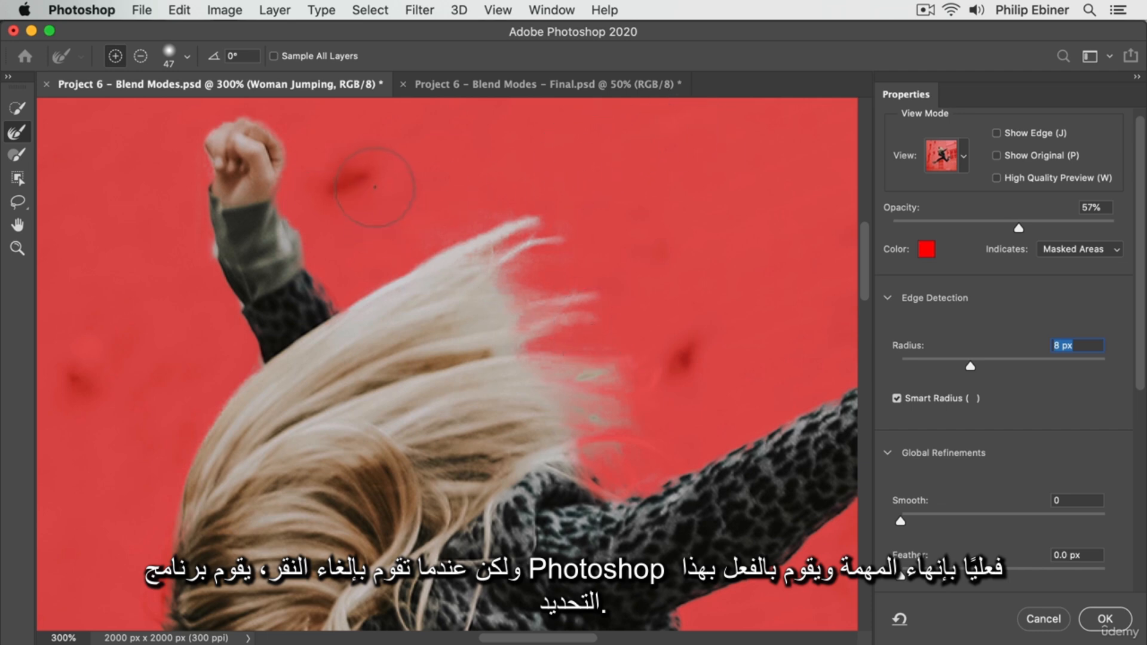
mouse_move(625, 439)
mouse_down()
mouse_move(597, 436)
mouse_move(605, 449)
mouse_move(644, 451)
mouse_up()
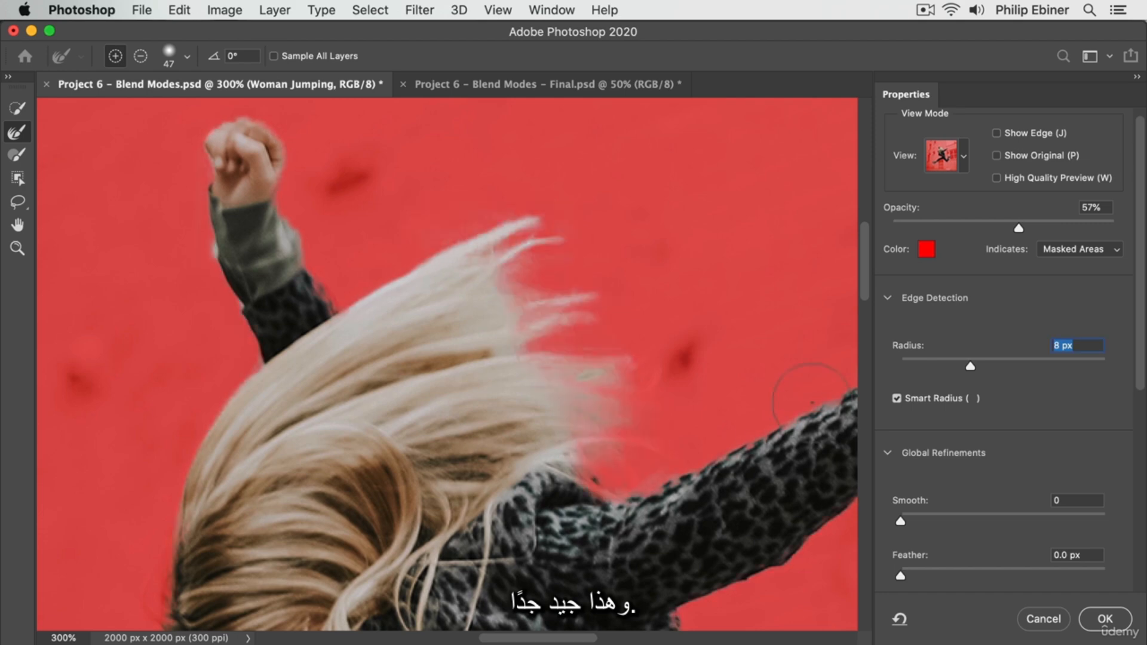
Step: Refine the selection edge around the back shoe's laces with the Refine Edge Brush
scroll(691, 249, down, 15)
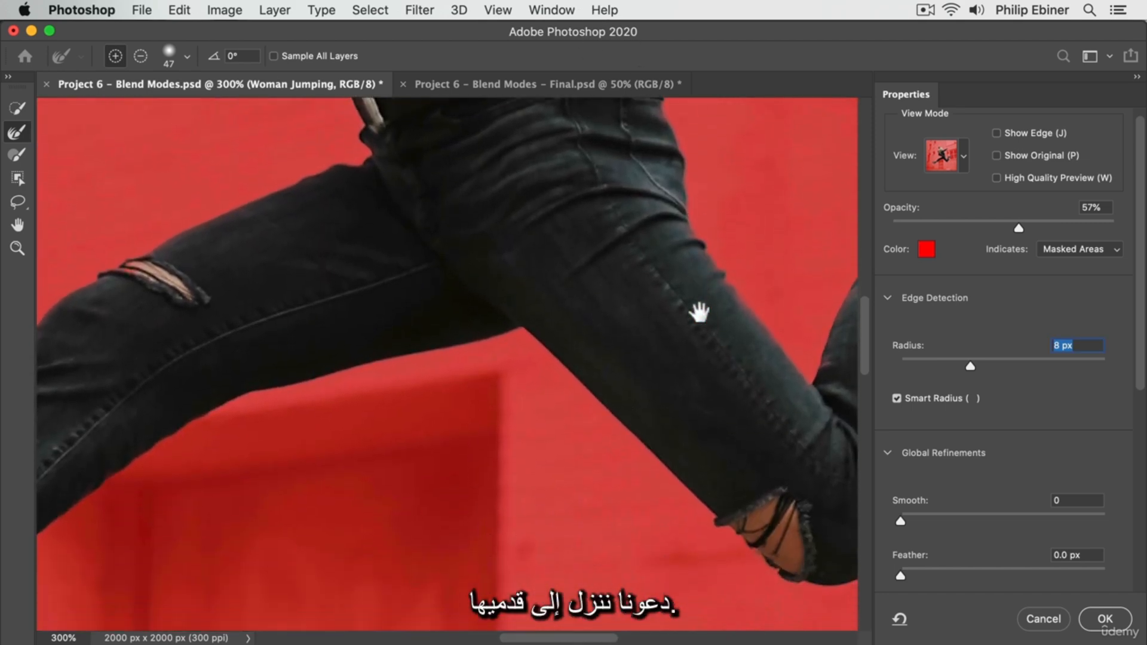
scroll(325, 387, up, 8)
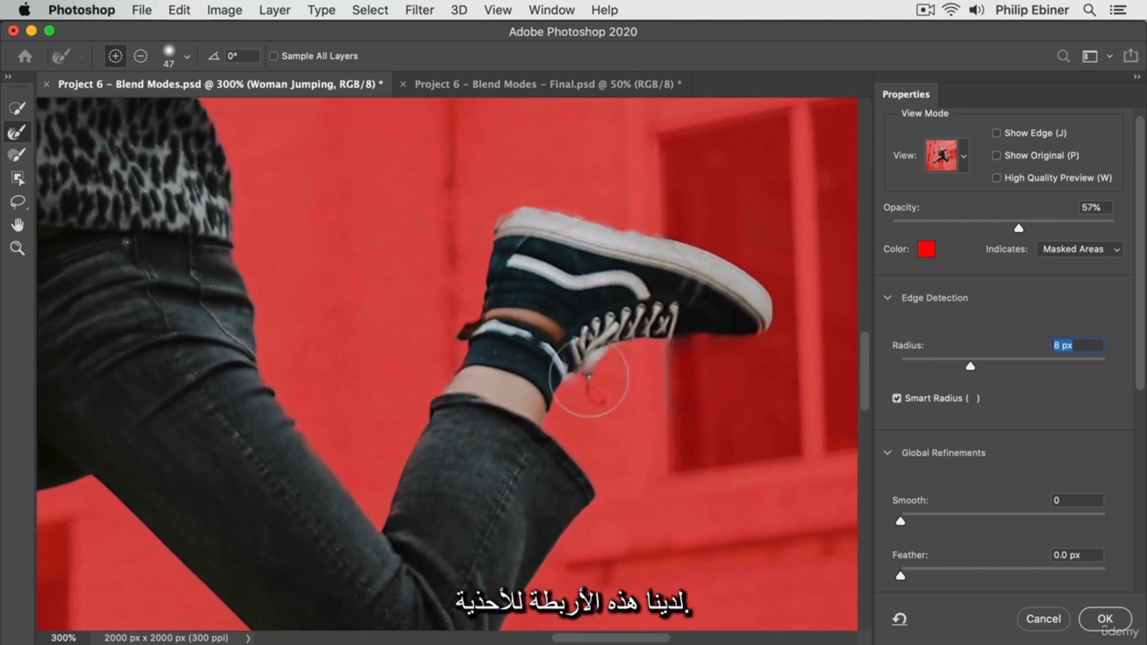
drag(599, 383, 627, 367)
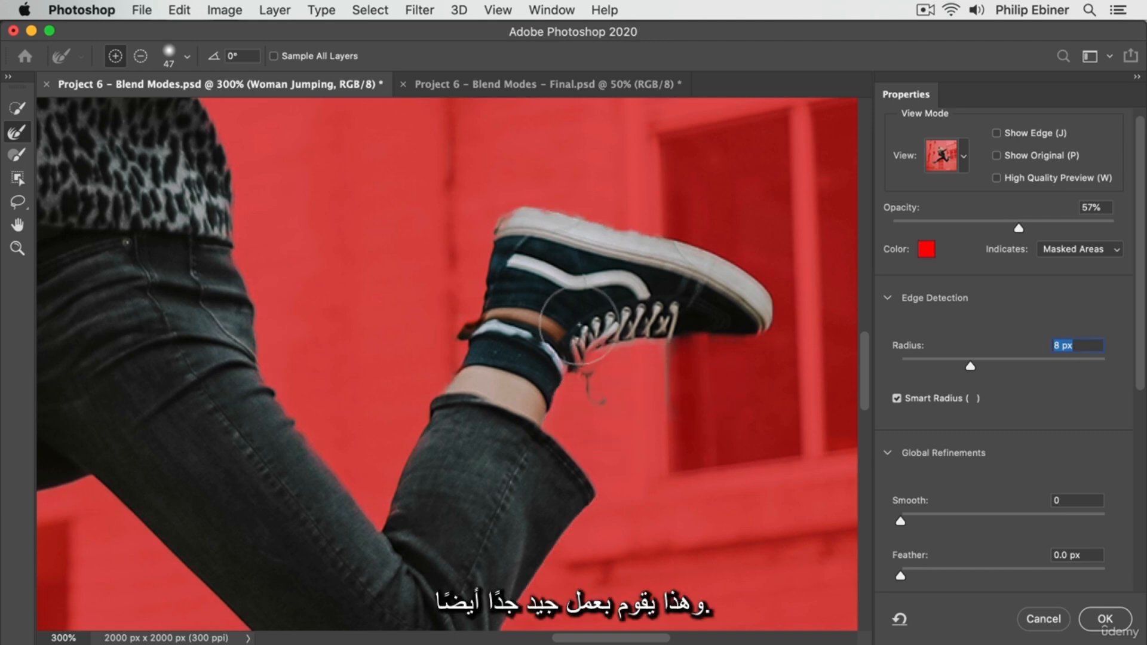
Step: Refine the edge along the front shoe's laces, and add the missing lace areas with the Quick Selection tool
drag(355, 238, 759, 65)
drag(74, 528, 803, 339)
drag(457, 345, 469, 348)
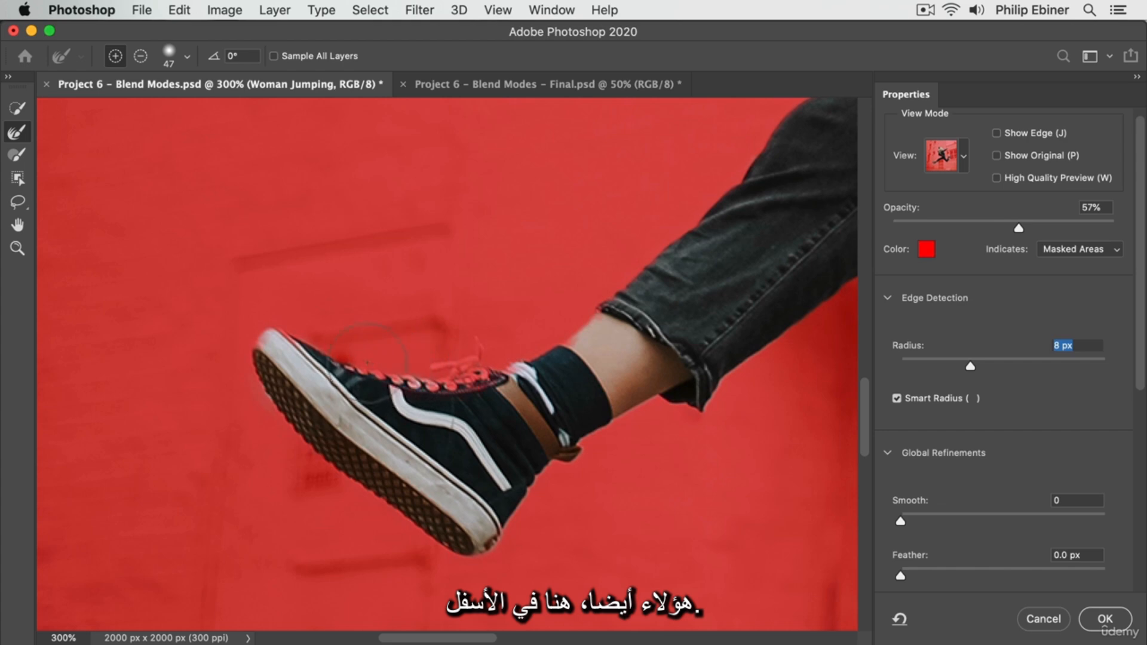
drag(366, 364, 462, 362)
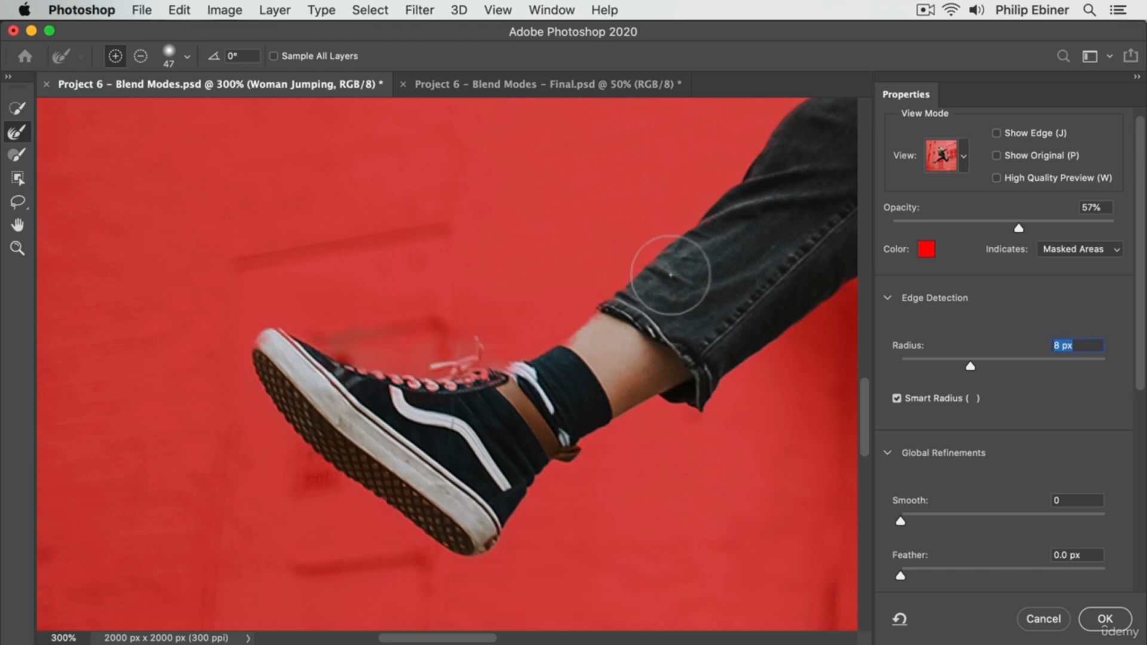
click(18, 108)
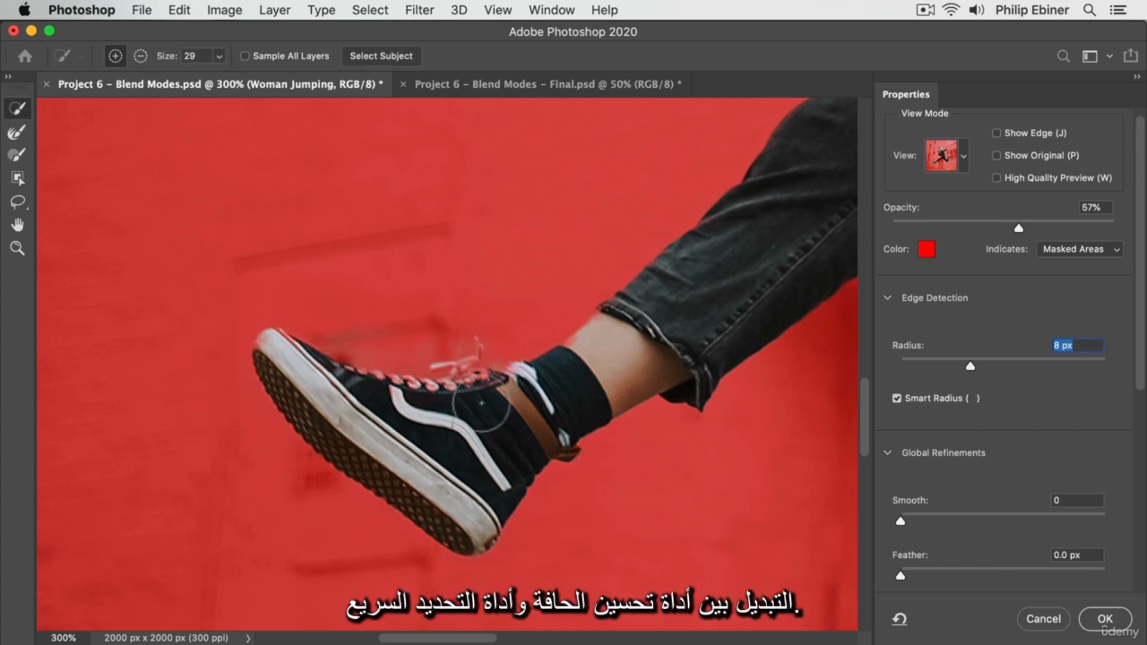
mouse_move(484, 405)
mouse_down()
mouse_move(448, 391)
mouse_move(411, 405)
mouse_move(358, 388)
mouse_move(316, 403)
mouse_move(360, 387)
mouse_move(474, 403)
mouse_up()
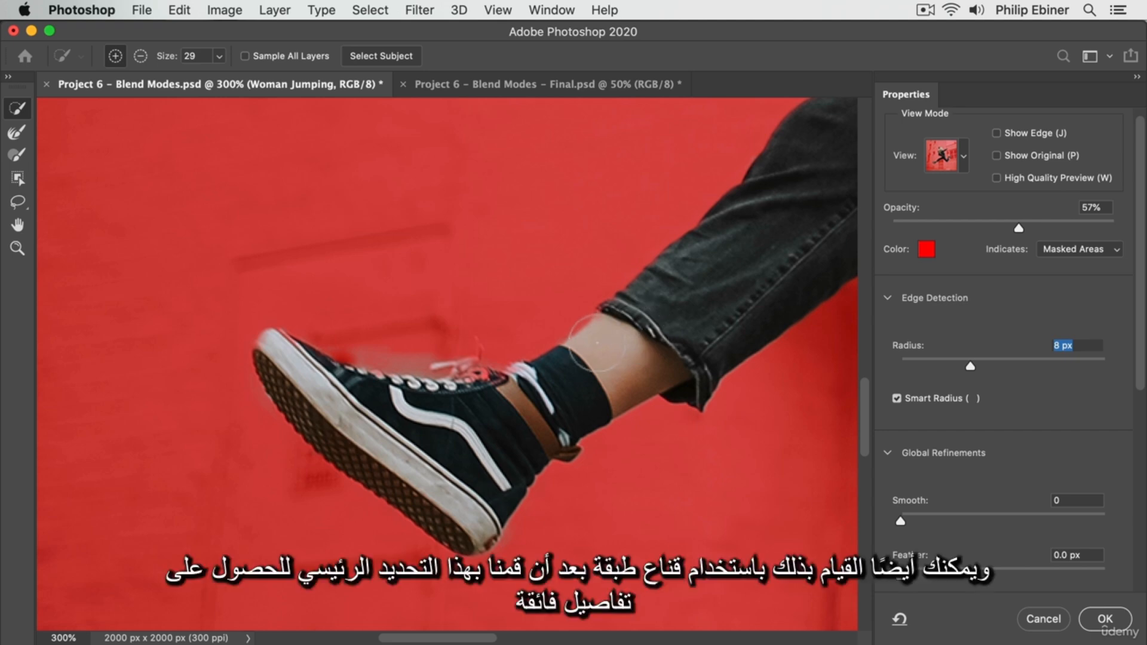
Step: Subtract the background sliver beside the raised arm's sleeve from the selection
drag(762, 232, 431, 530)
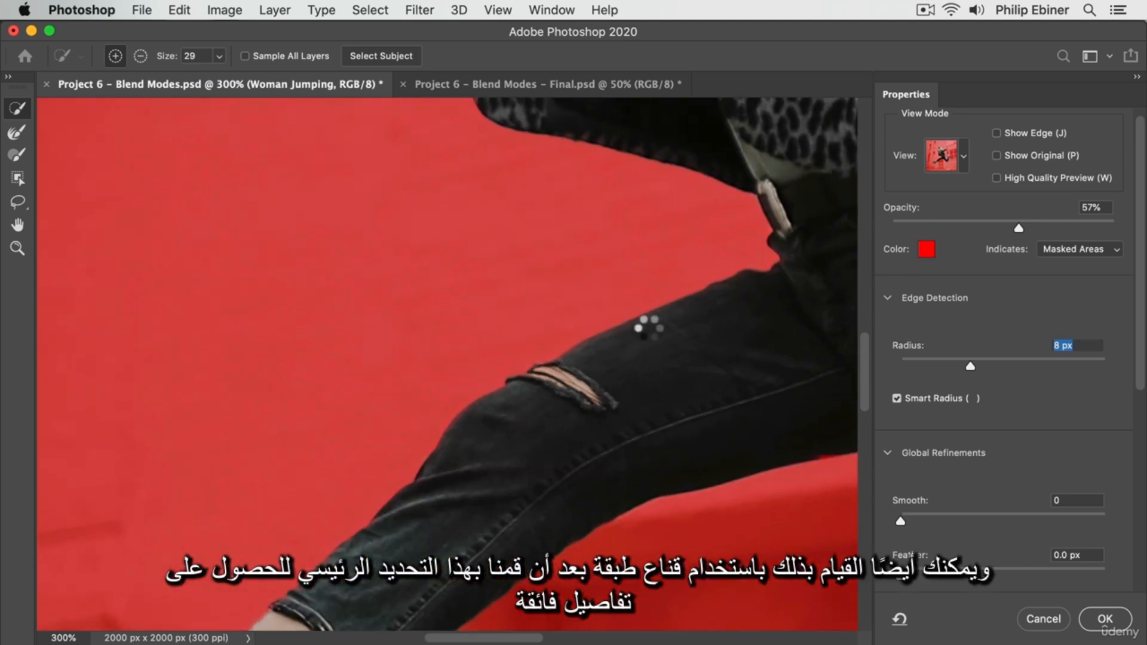
drag(645, 321, 509, 608)
drag(442, 174, 586, 587)
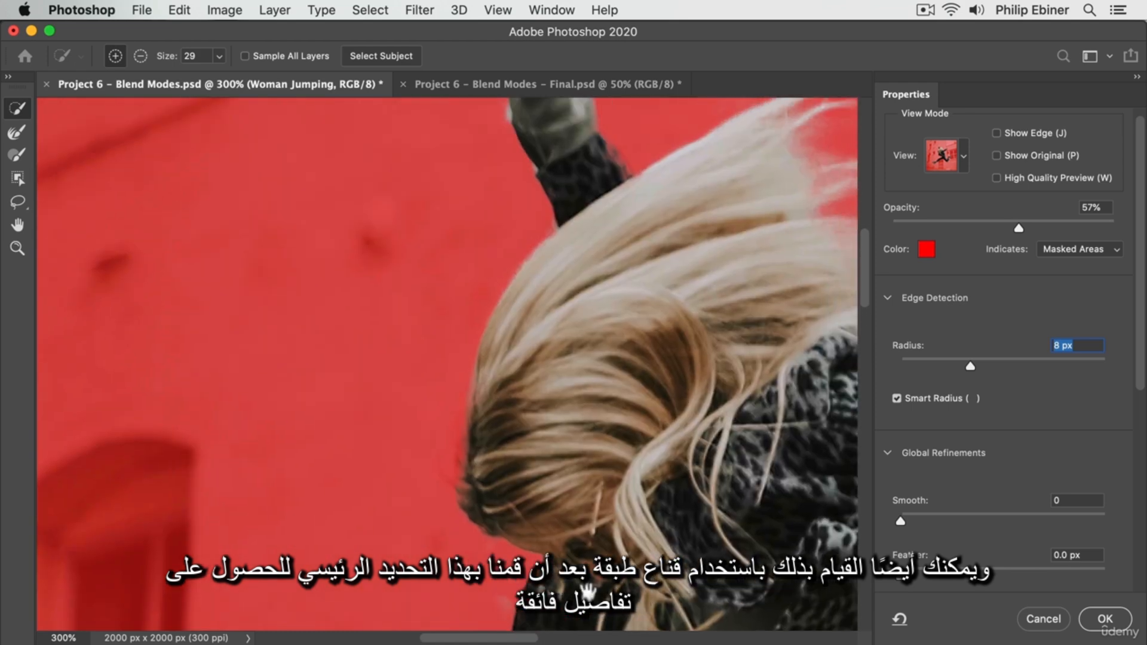
drag(576, 224, 599, 481)
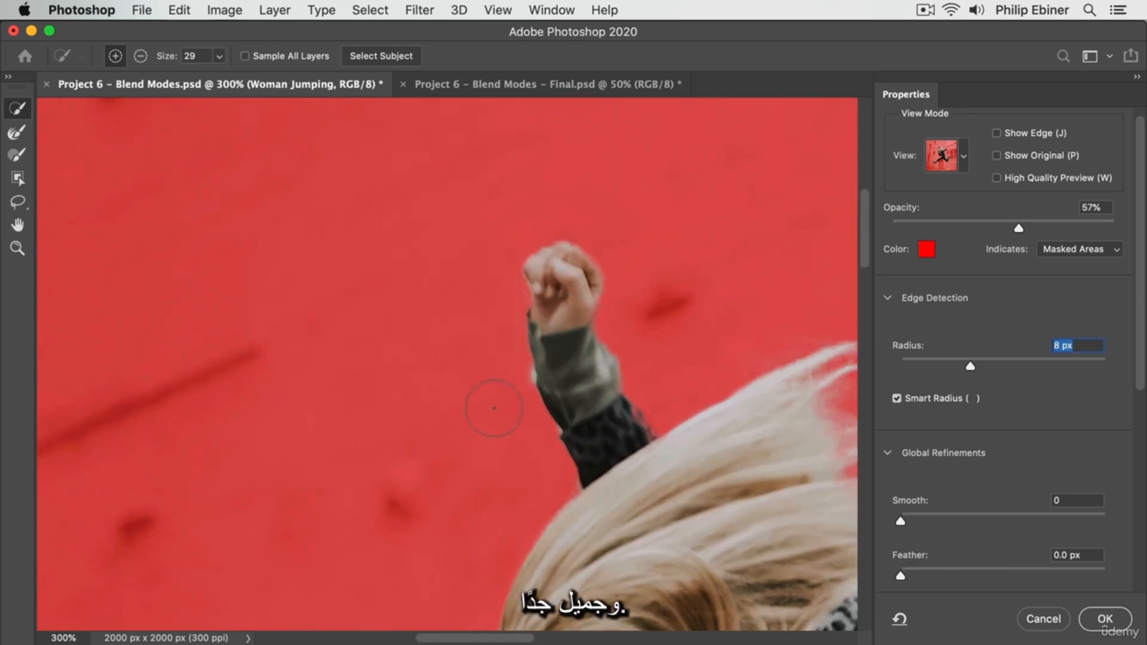
alt+click(514, 381)
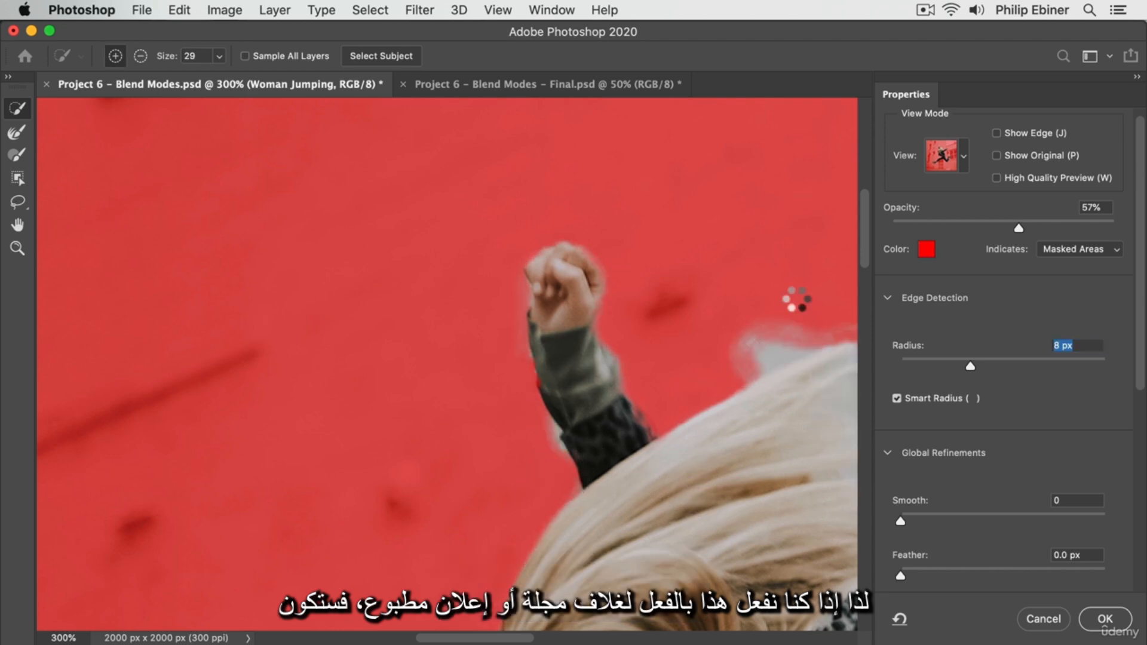
Step: Set the global refinements to Smooth 5 and Feather 0.7 px
drag(771, 483, 610, 167)
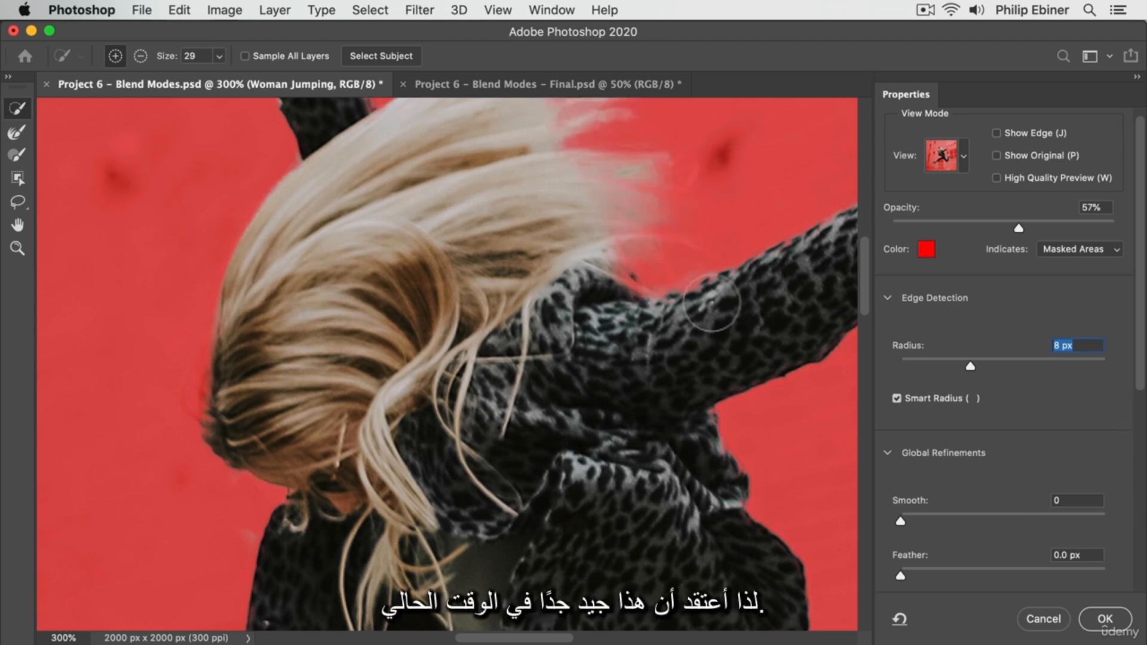
drag(1138, 352, 1143, 477)
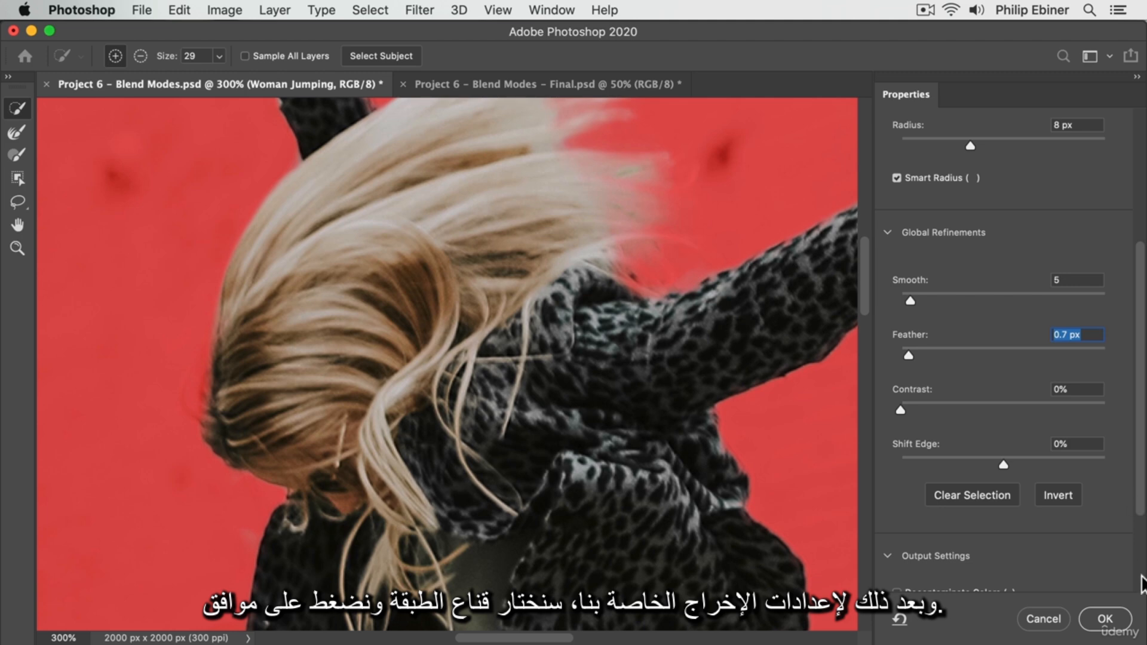
Step: Output the refined selection as a Layer Mask and apply the Select and Mask refinement
drag(1139, 525, 1143, 618)
click(981, 538)
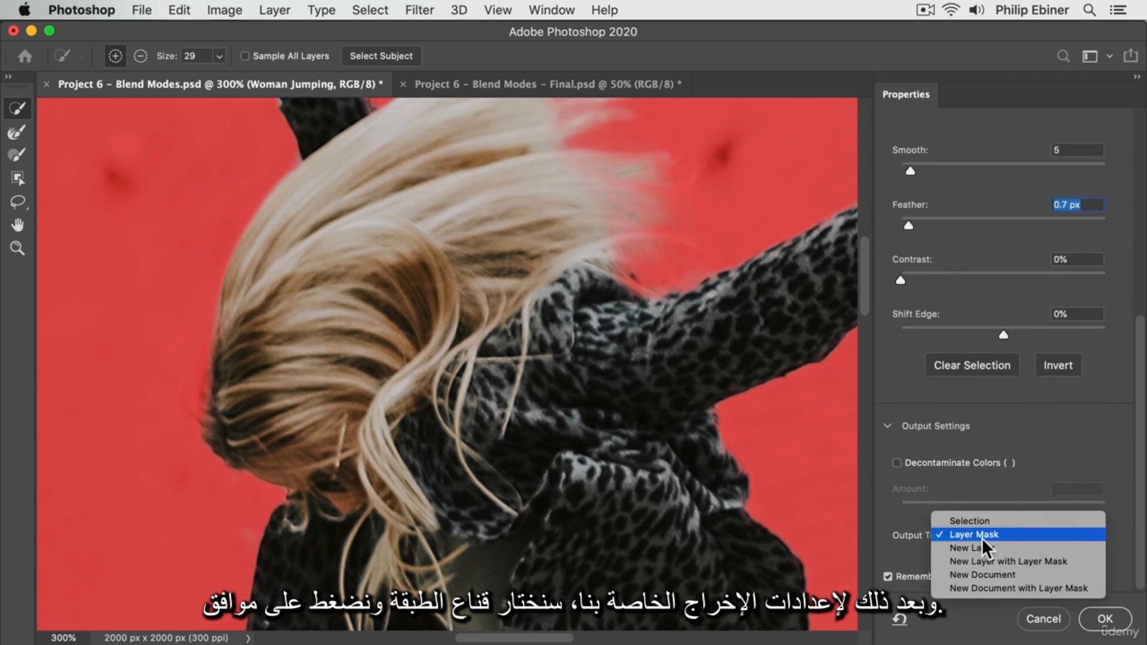
click(981, 538)
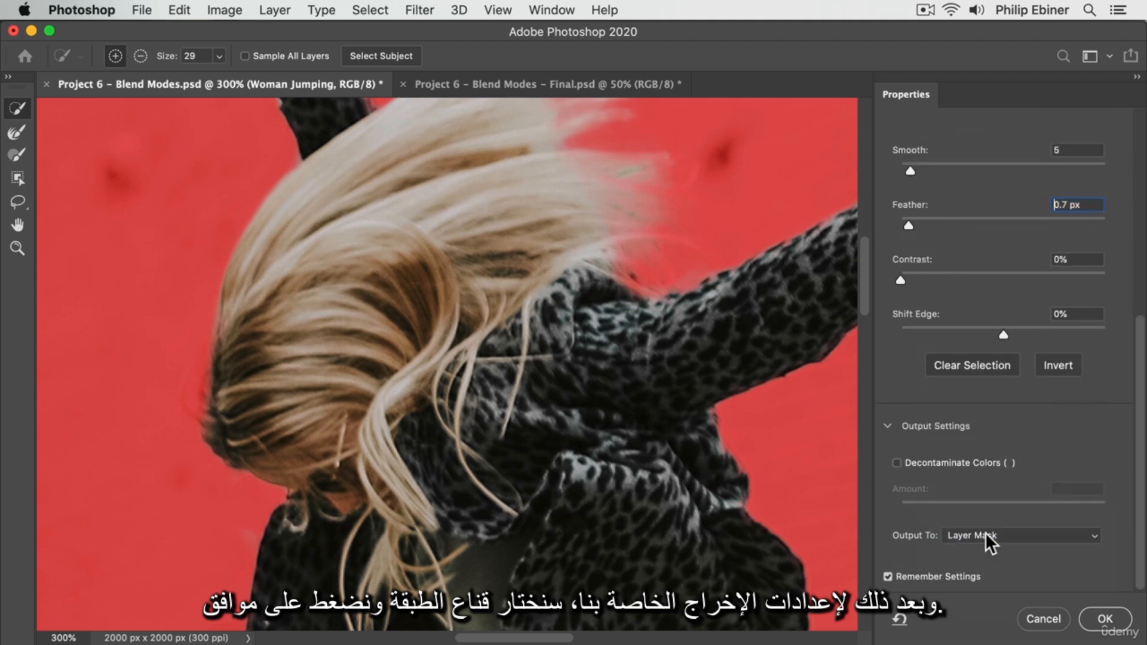
click(1104, 619)
Step: Hide the Water, Water Texture and Grunge Texture layers so the masked woman sits over the original street photo
alt+click(661, 402)
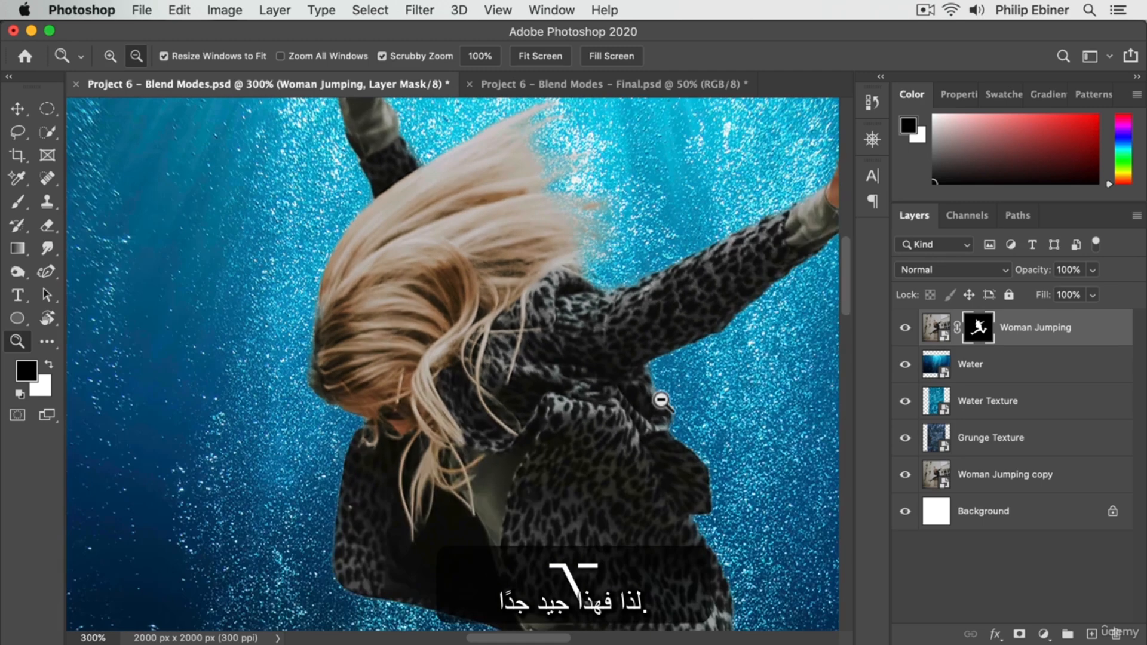
alt+click(661, 403)
alt+click(720, 406)
drag(729, 421, 537, 311)
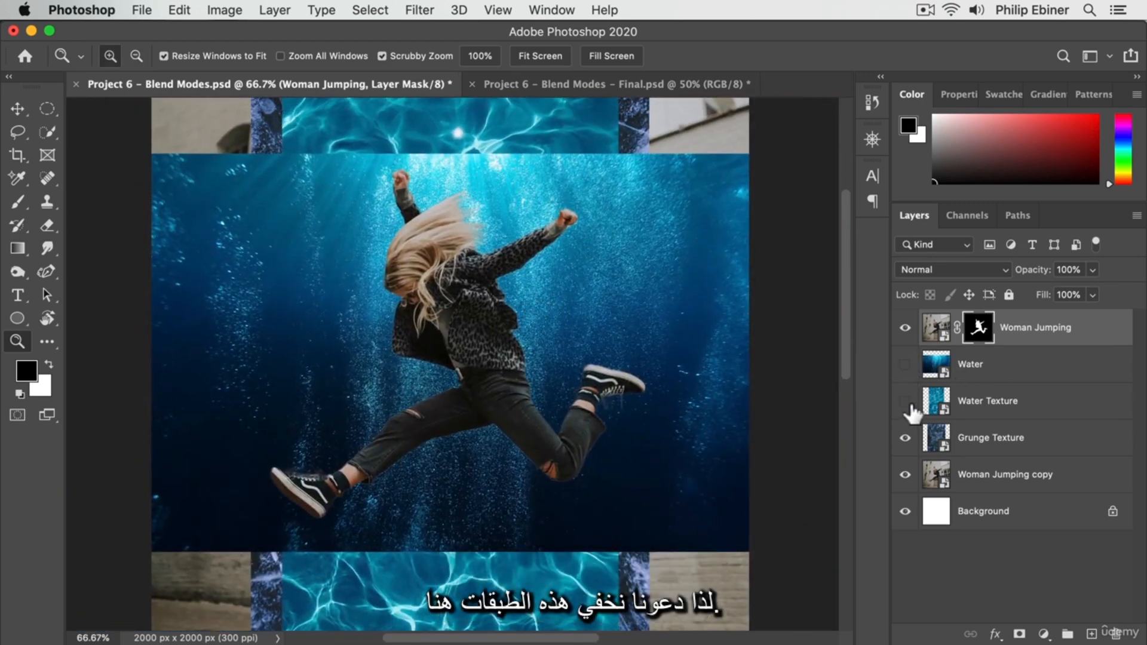
click(905, 437)
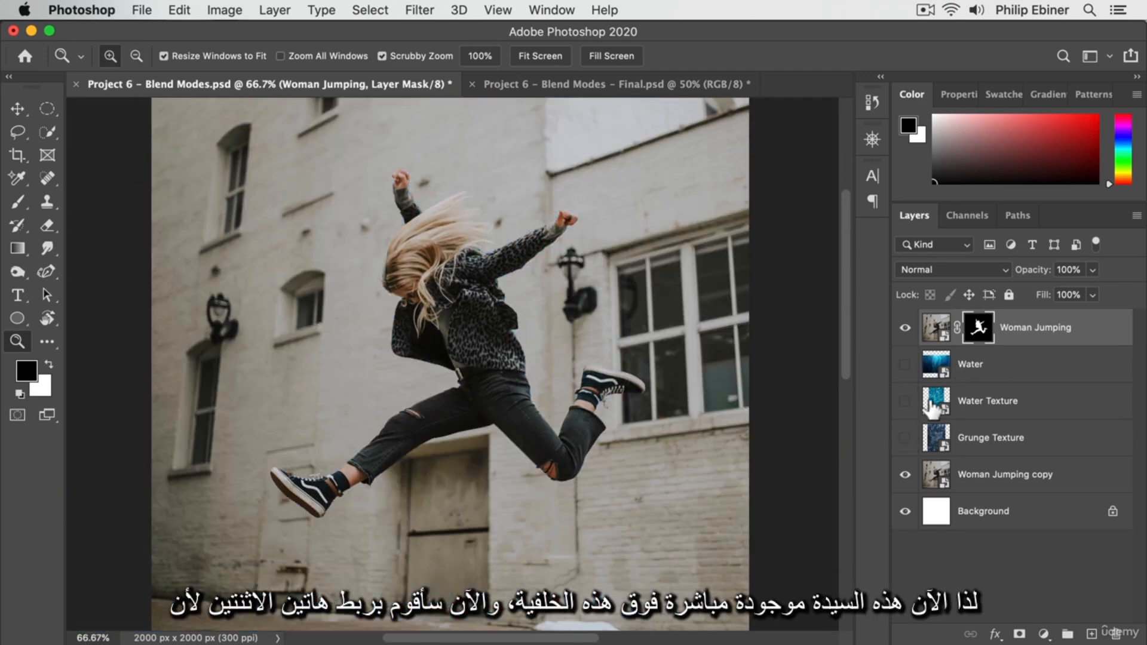
Step: Toggle the masked Woman Jumping layer's visibility to compare it with the copy beneath it
click(904, 326)
click(904, 326)
click(905, 327)
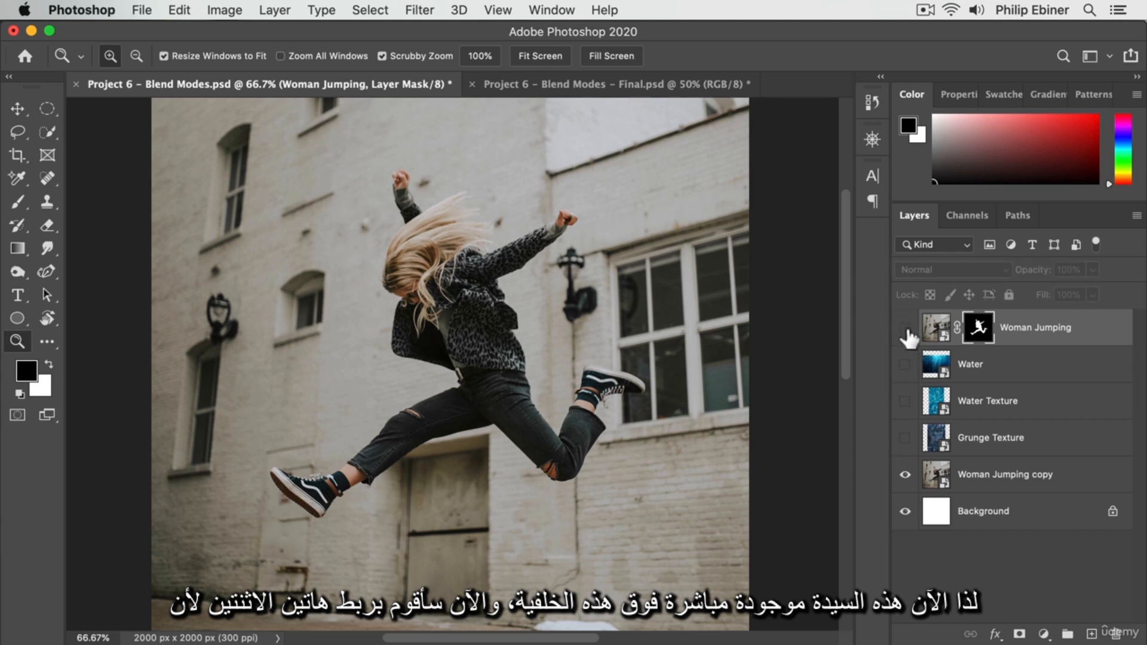
click(906, 328)
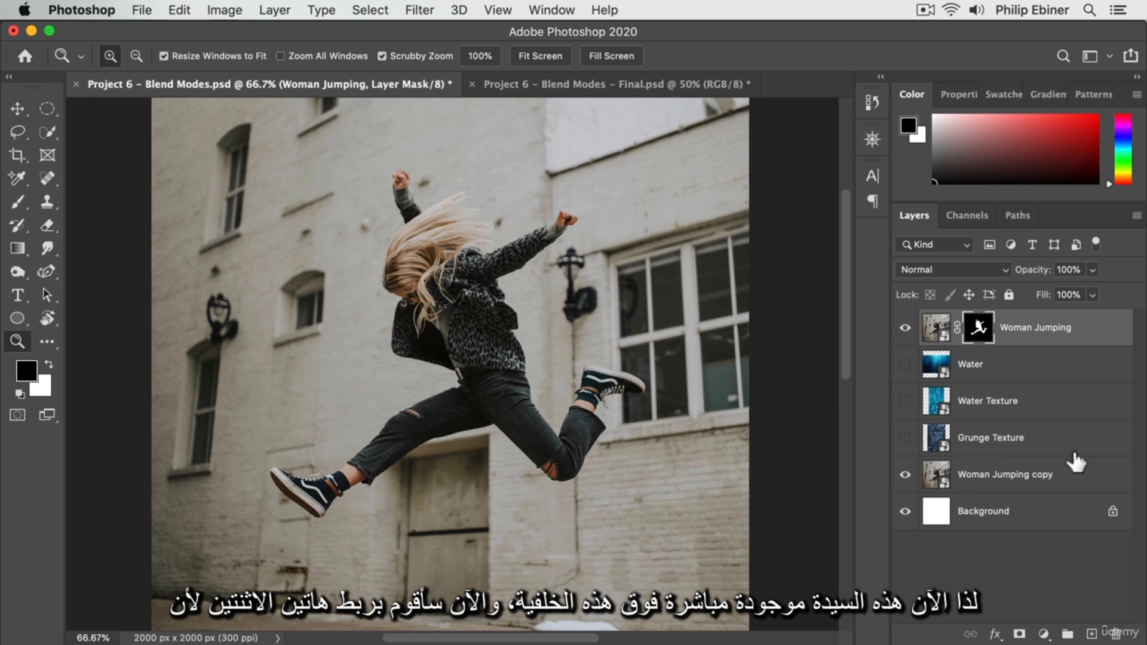
Step: Link the Woman Jumping and Woman Jumping copy layers, test-move the pair slightly, and undo the move
super+click(1069, 475)
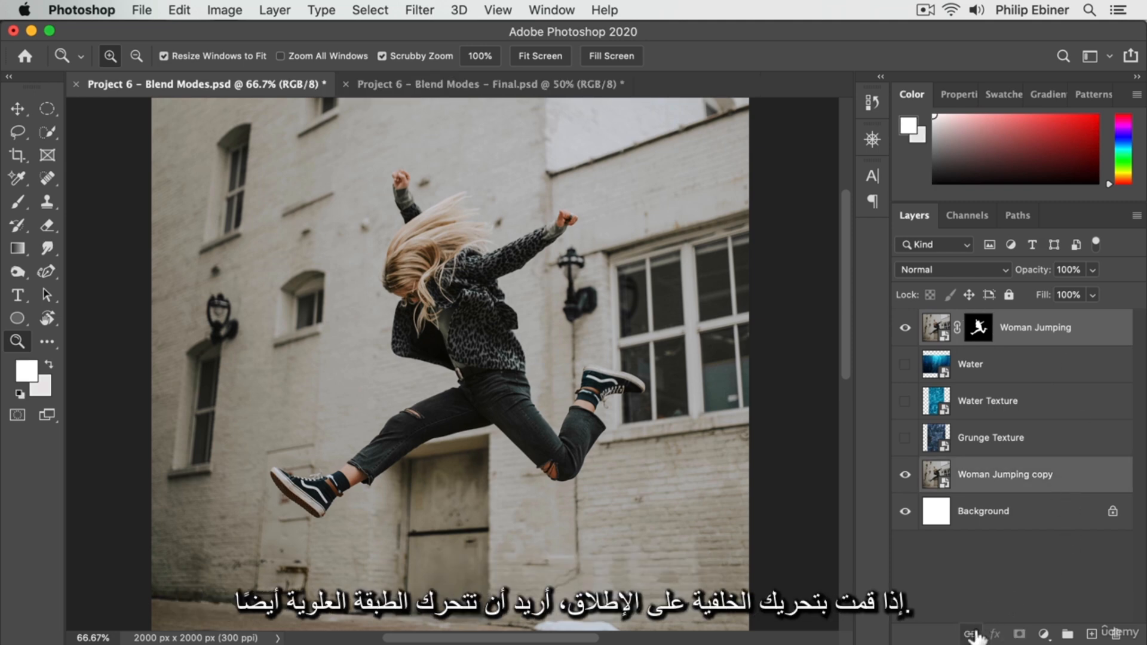
key(v)
mouse_move(680, 275)
mouse_down()
mouse_move(687, 362)
mouse_move(680, 294)
mouse_up()
key(super+z)
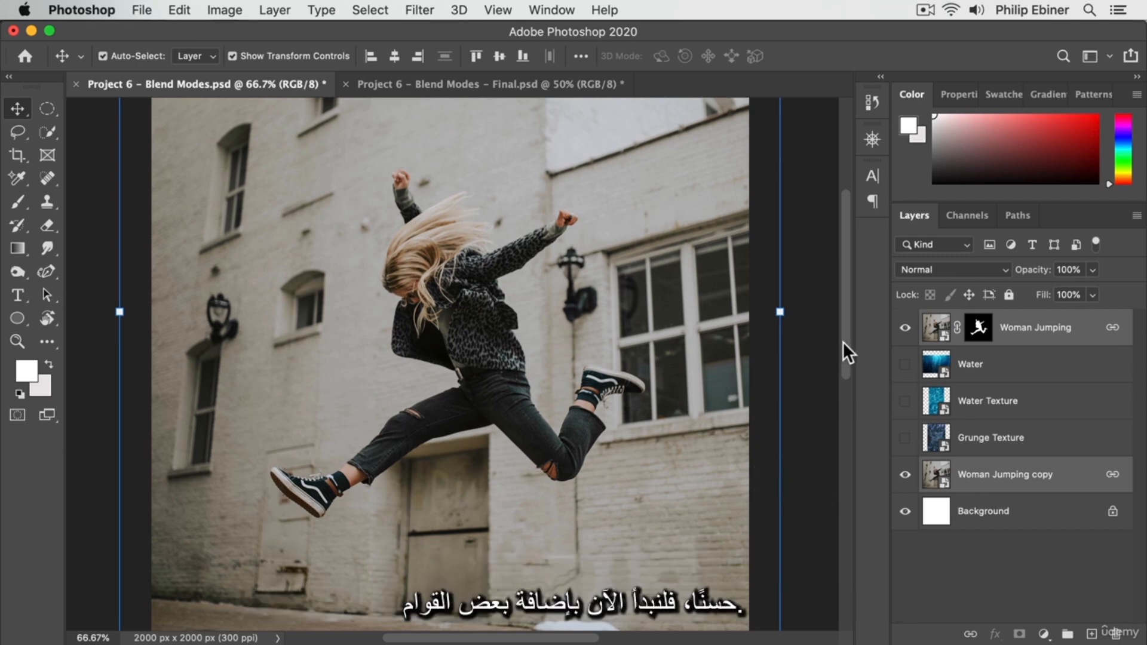
Step: Show the Grunge Texture layer and scale it from its centre to 14.13% so it covers the canvas width
click(905, 438)
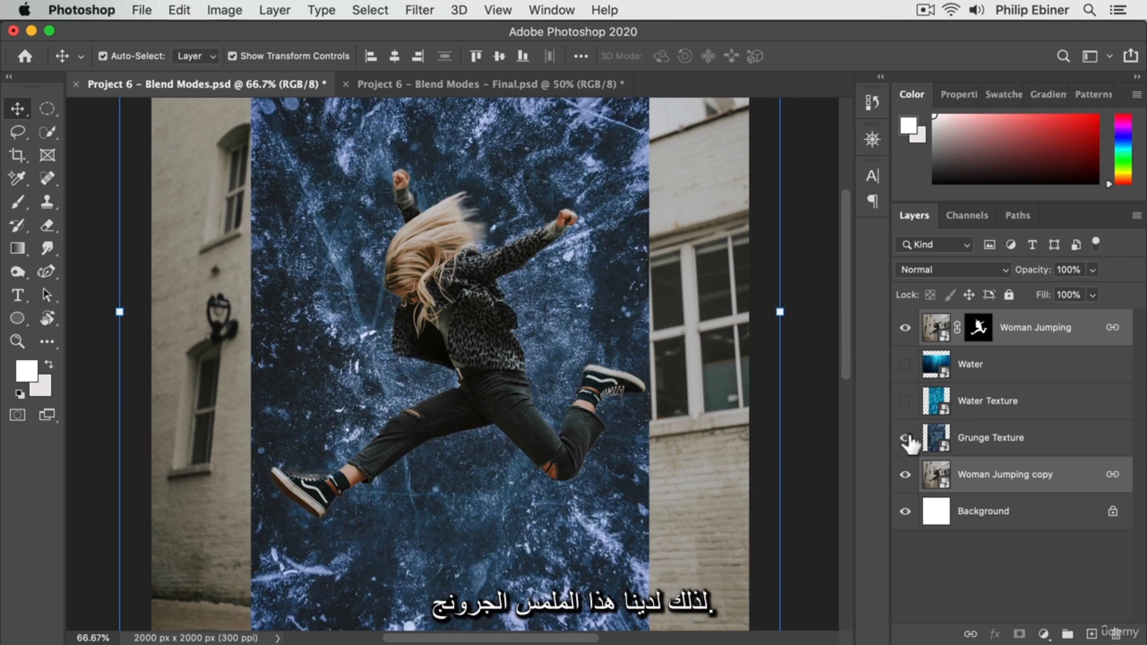
click(1032, 448)
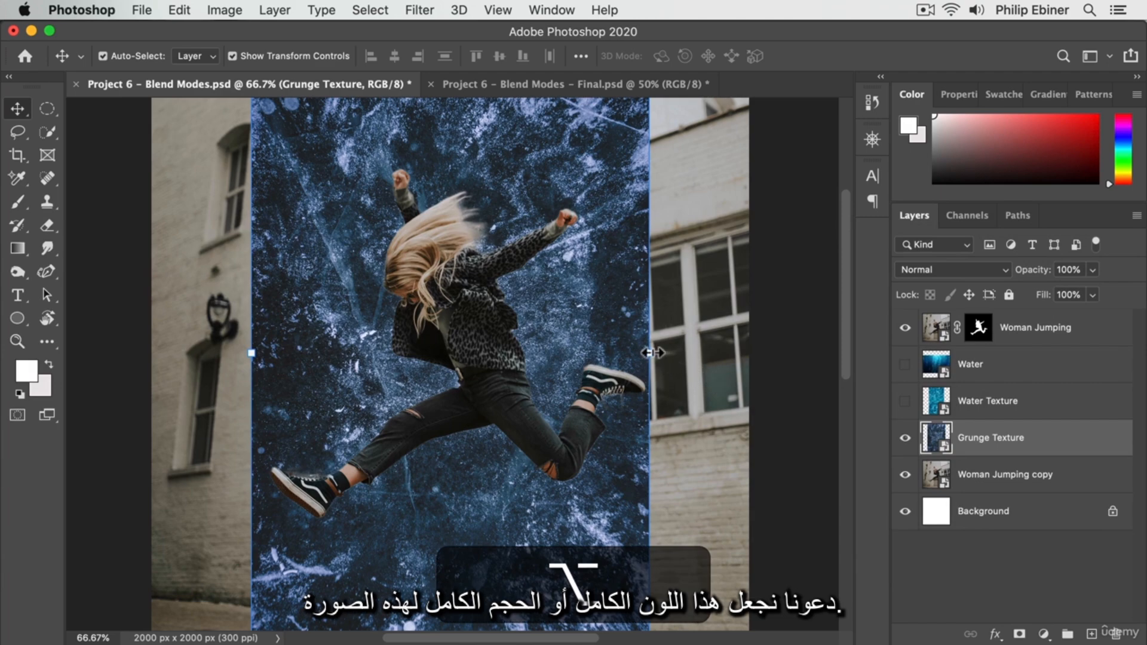
drag(651, 355, 765, 353)
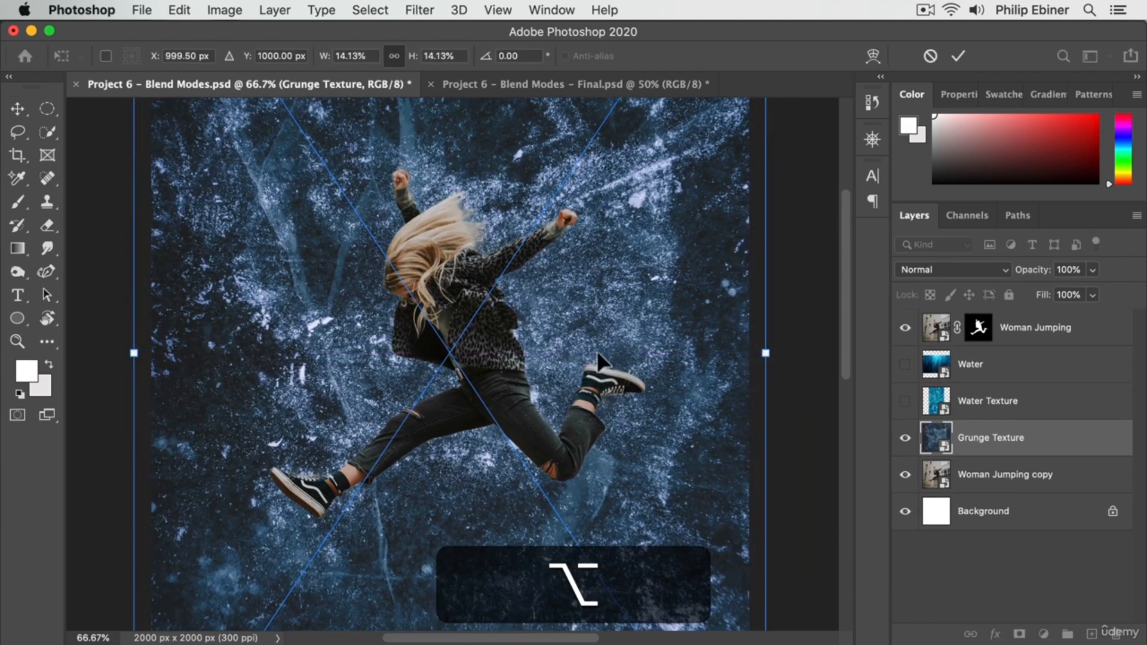
key(alt+Return)
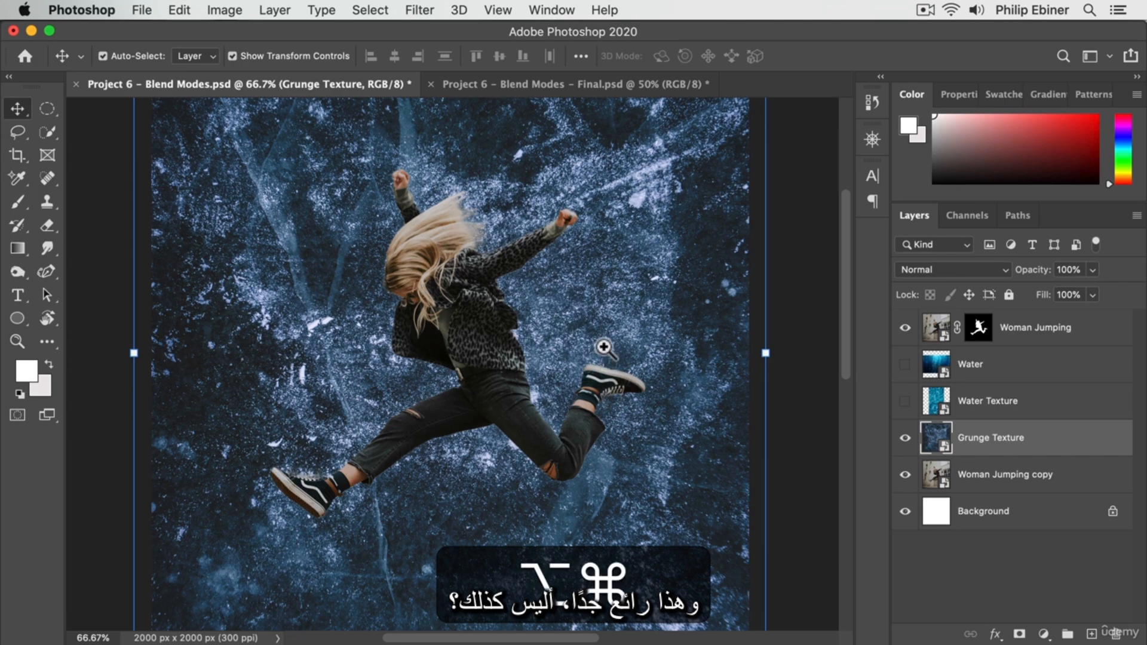
Step: Cycle through the blend modes for the Grunge Texture layer and settle on Hard Light
key(alt+super+space)
mouse_move(592, 351)
mouse_down()
mouse_move(555, 352)
mouse_move(595, 353)
mouse_move(578, 348)
mouse_up()
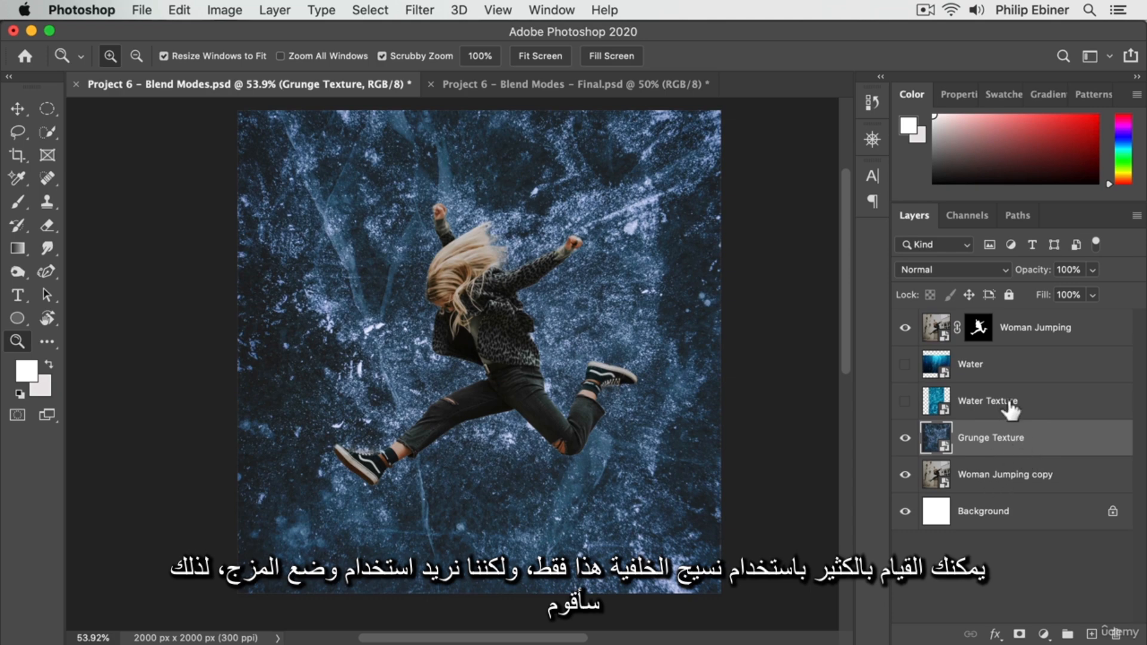
key(shift+plus)
key(shift+plus)
key(shift+plus)
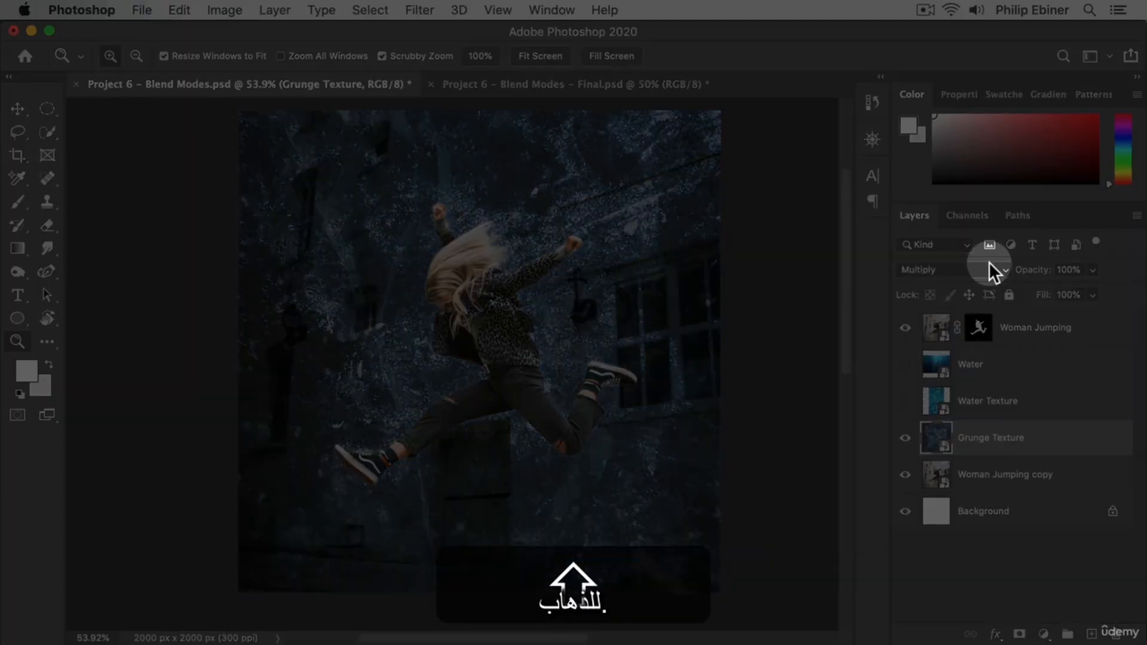
key(shift+plus)
key(shift+plus)
key(shift+plus)
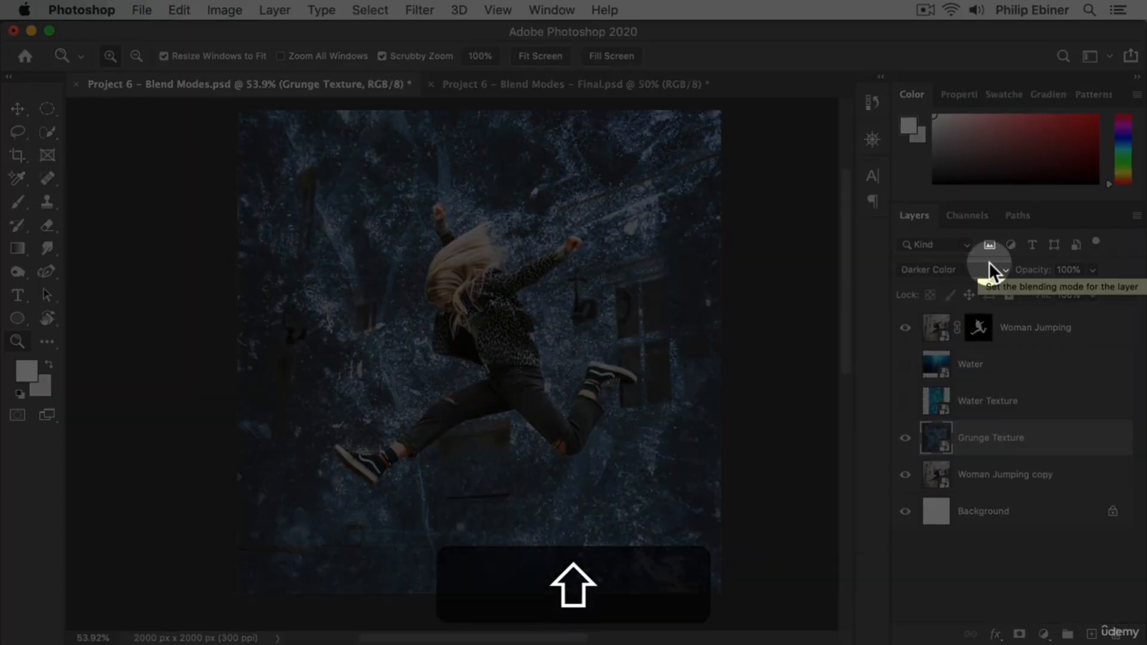
key(shift+plus)
key(shift+plus)
key(shift+plus)
key(shift+plus)
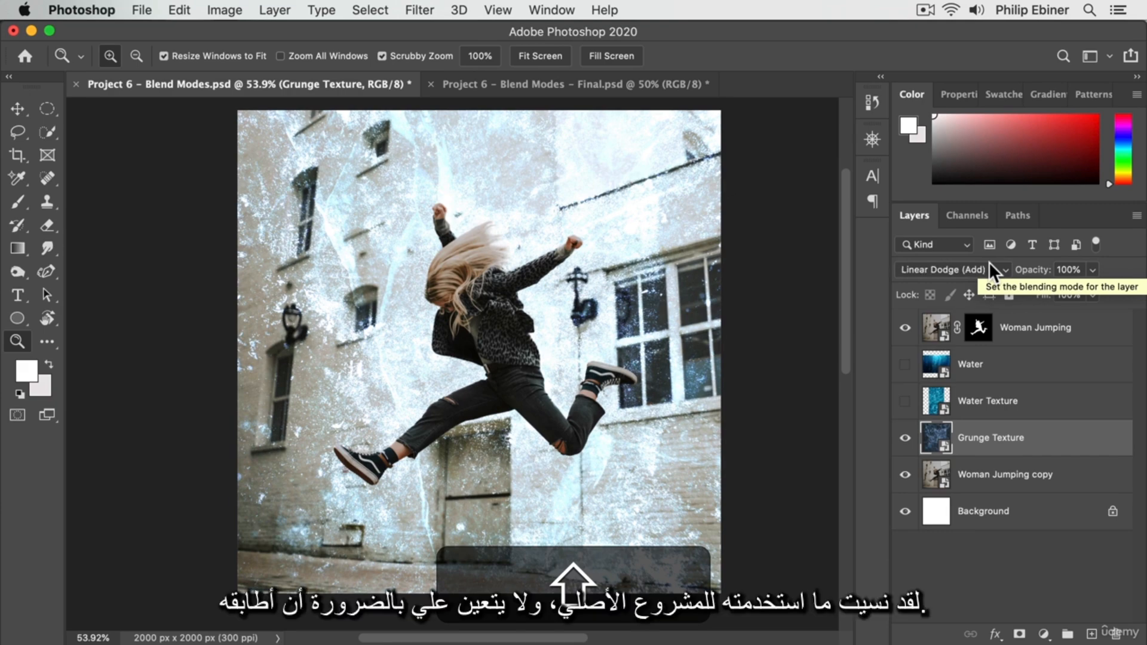
key(shift+plus)
key(shift+plus)
key(shift+plus)
key(shift+plus)
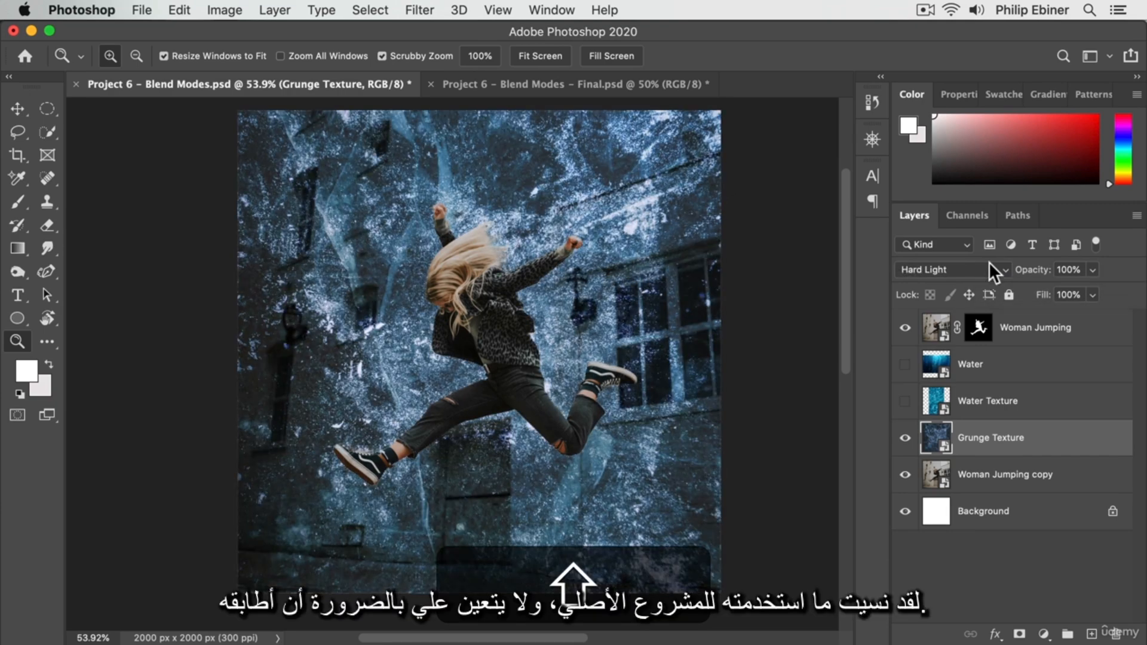
key(shift+plus)
key(shift+minus)
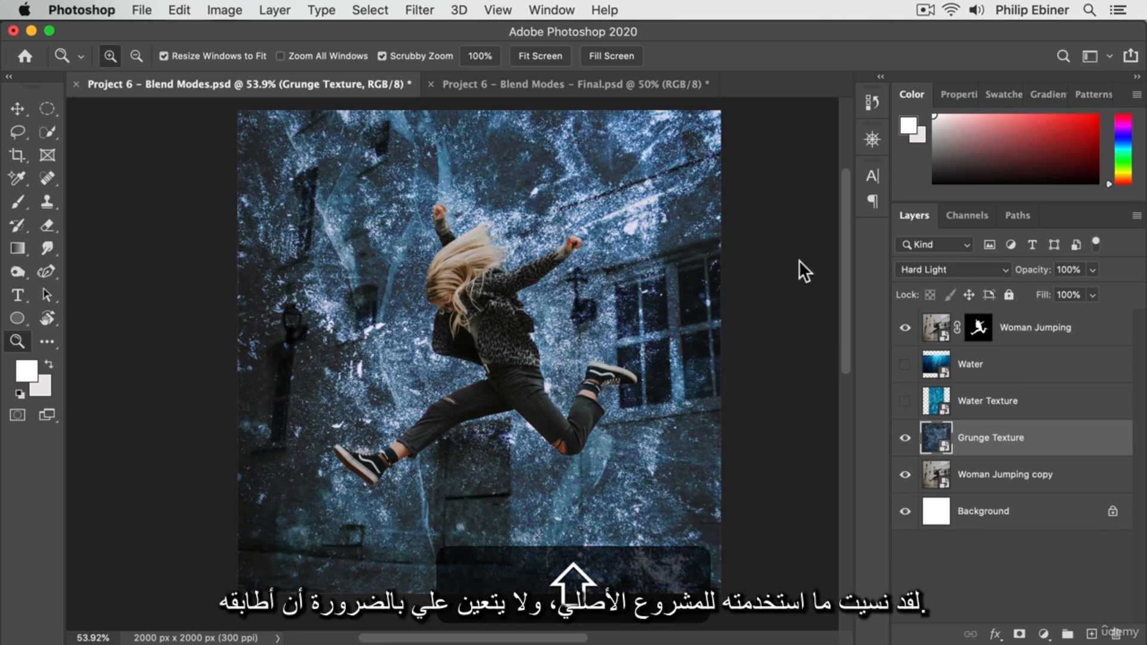
Step: Examine the blend mode and opacity of the nick-iliasov texture layer in Project 6 – Blend Modes – Final.psd
click(629, 84)
scroll(1023, 514, down, 5)
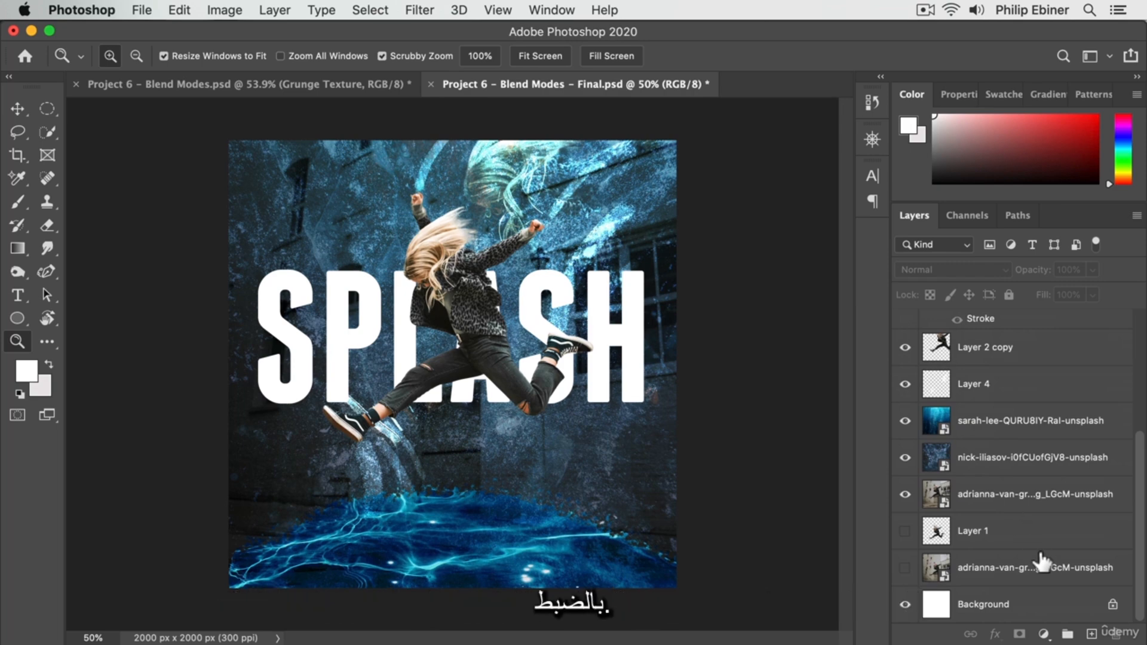
click(1001, 453)
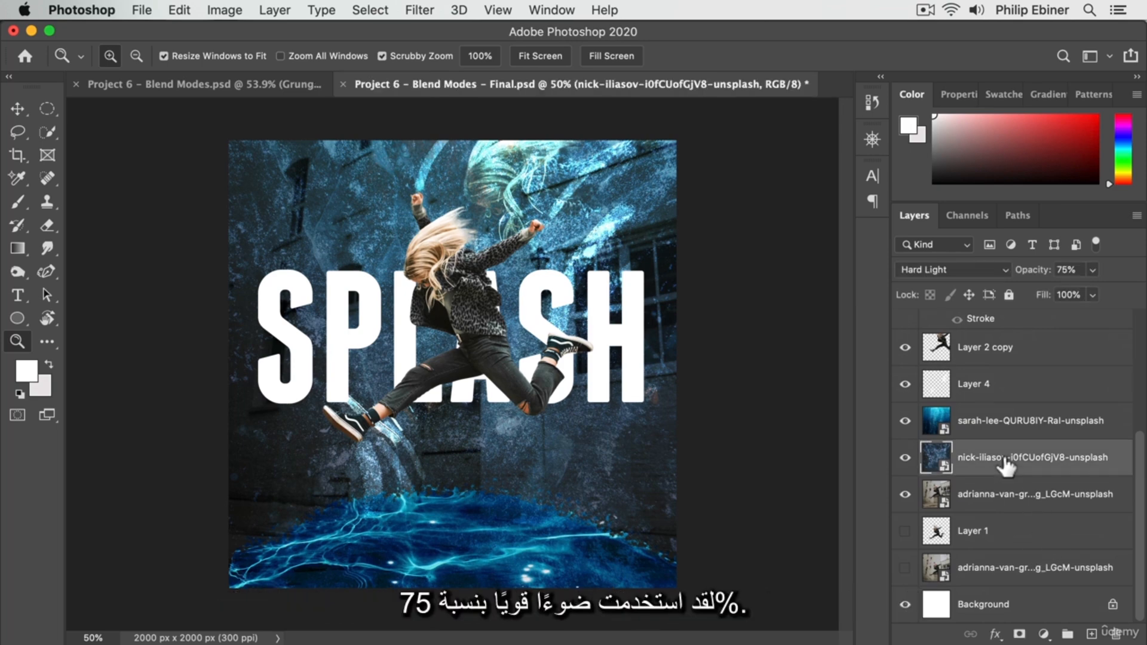
Step: Return to Project 6 – Blend Modes.psd and set the Grunge Texture layer's opacity to 75%
click(229, 88)
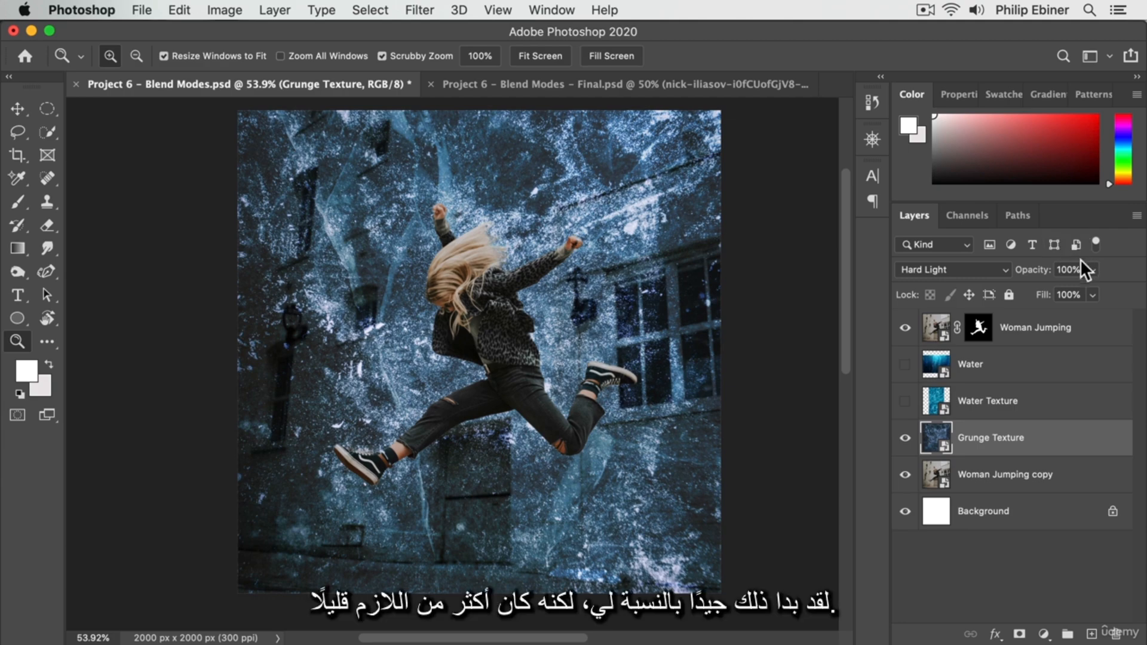
text(7)
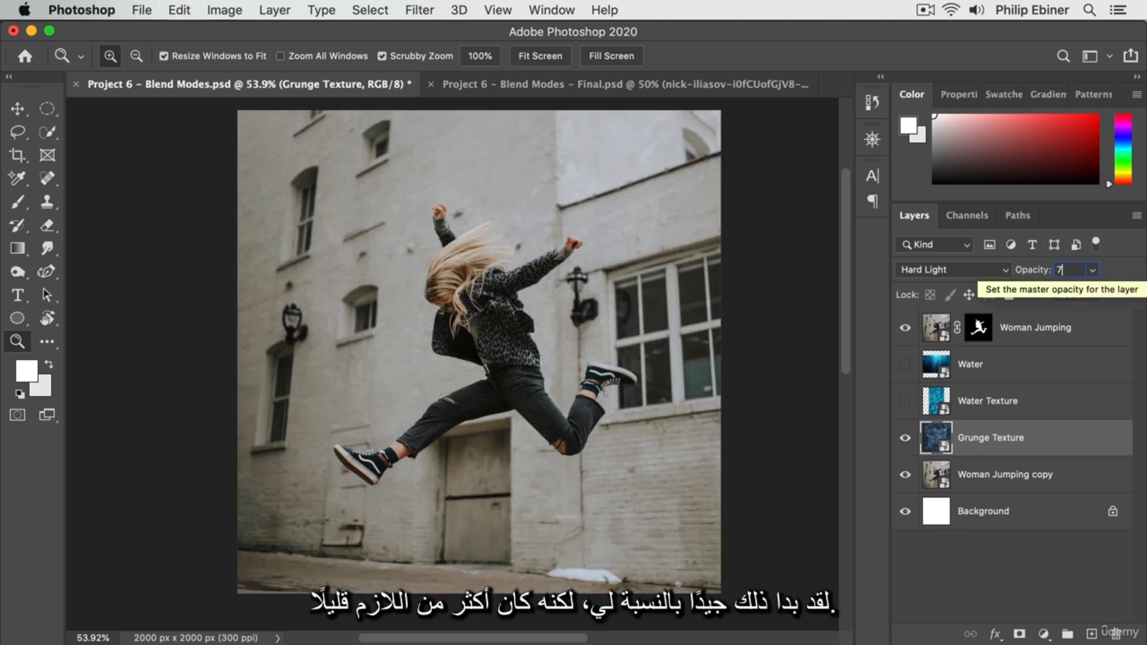
text(5)
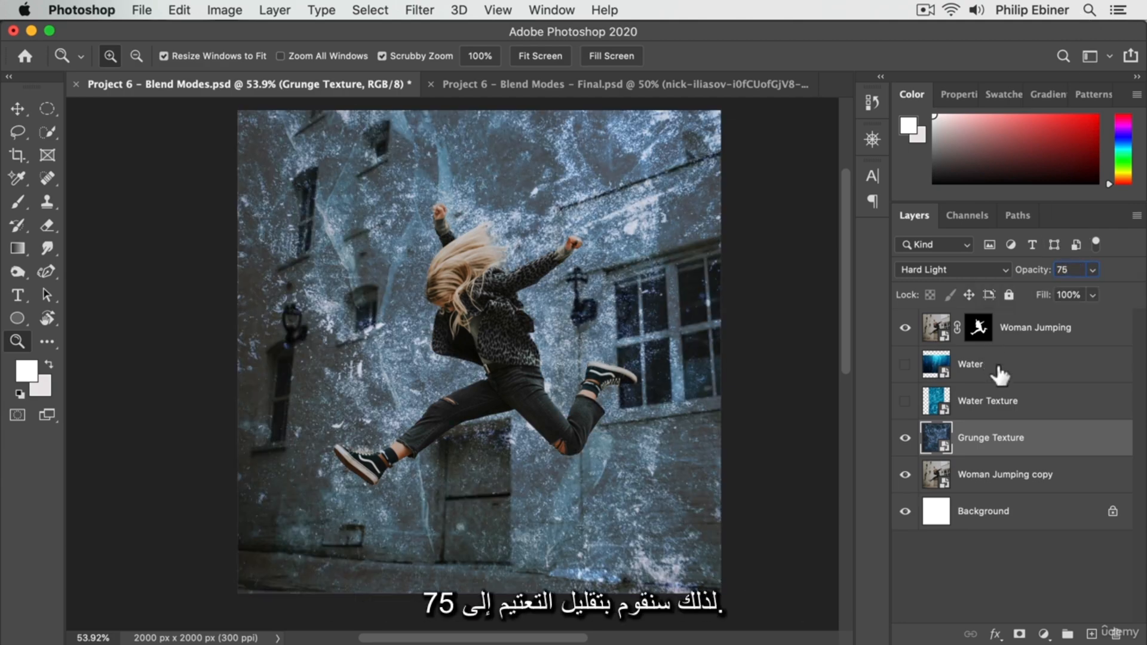
Step: Show the Water Texture layer and scale it from its centre to 24.18% so it covers the canvas width
click(1031, 407)
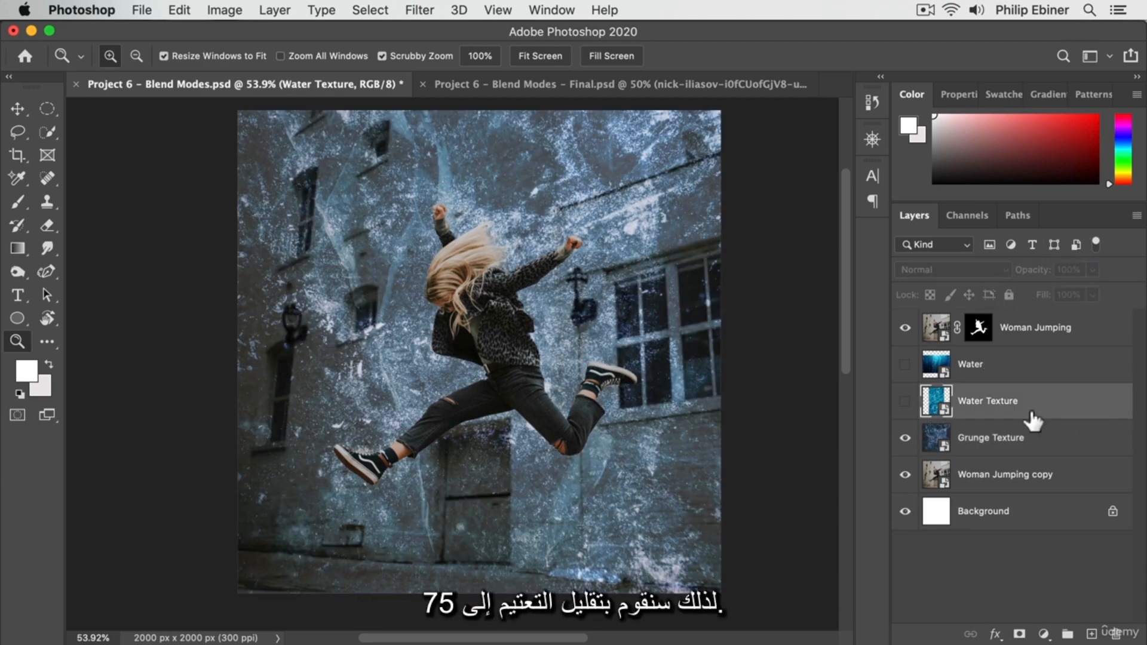
click(905, 400)
key(v)
drag(615, 349, 735, 356)
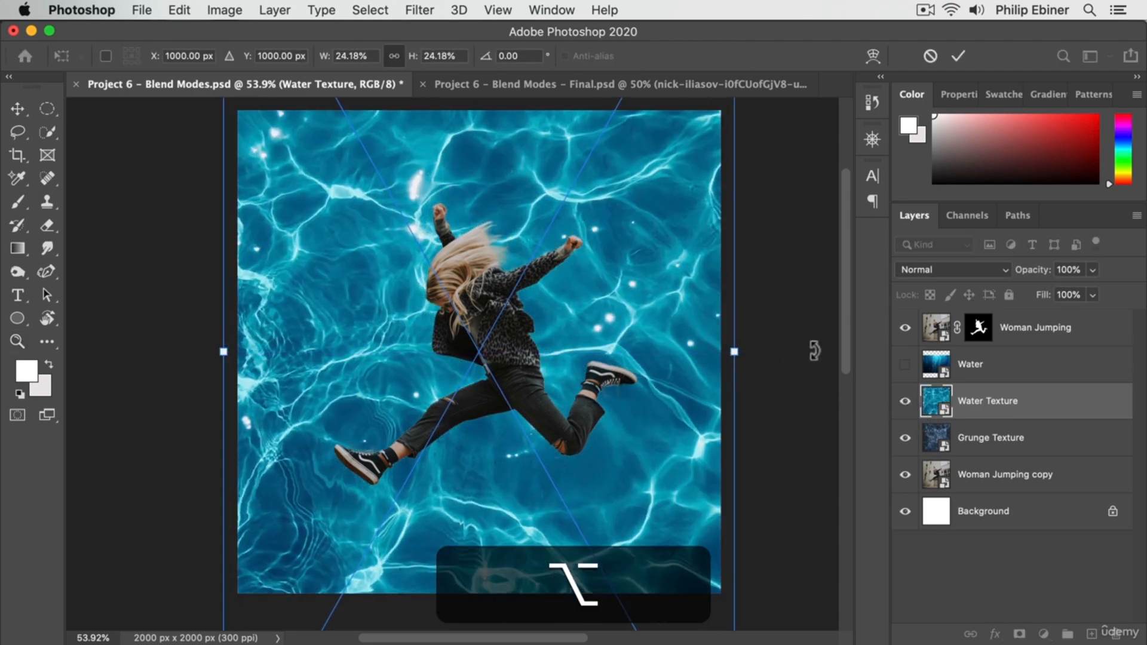
key(Return)
Step: Set the Water Texture layer's blend mode to Multiply and its opacity to 50%, and deselect the layer
key(shift+plus)
key(shift+plus)
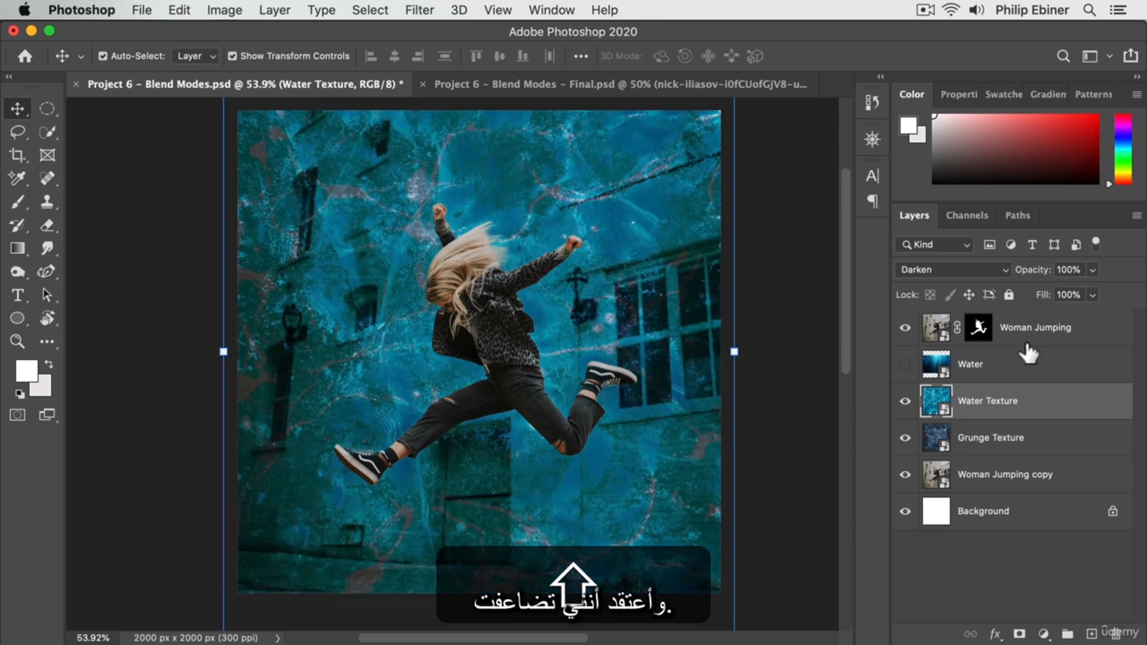
key(shift+plus)
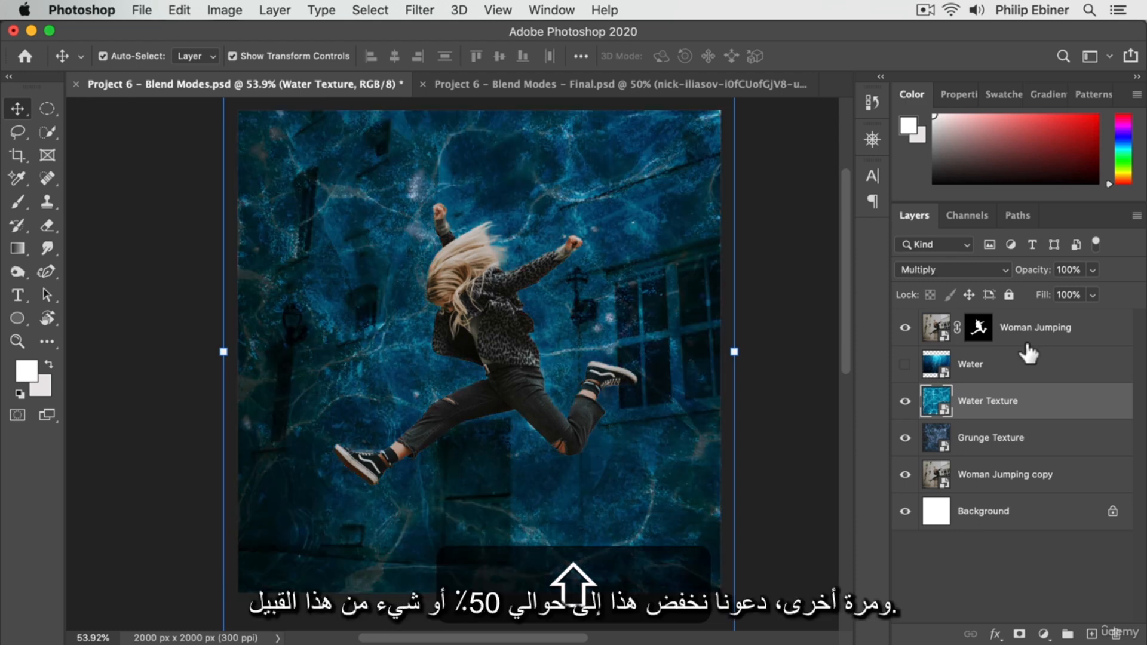
click(1074, 269)
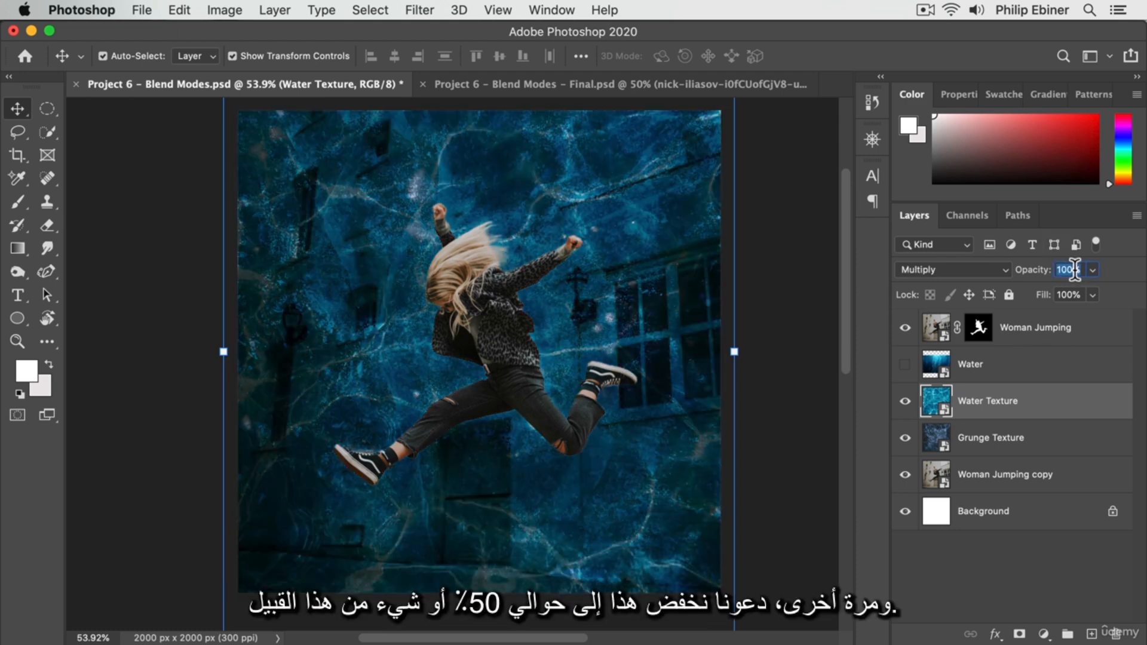
text(50)
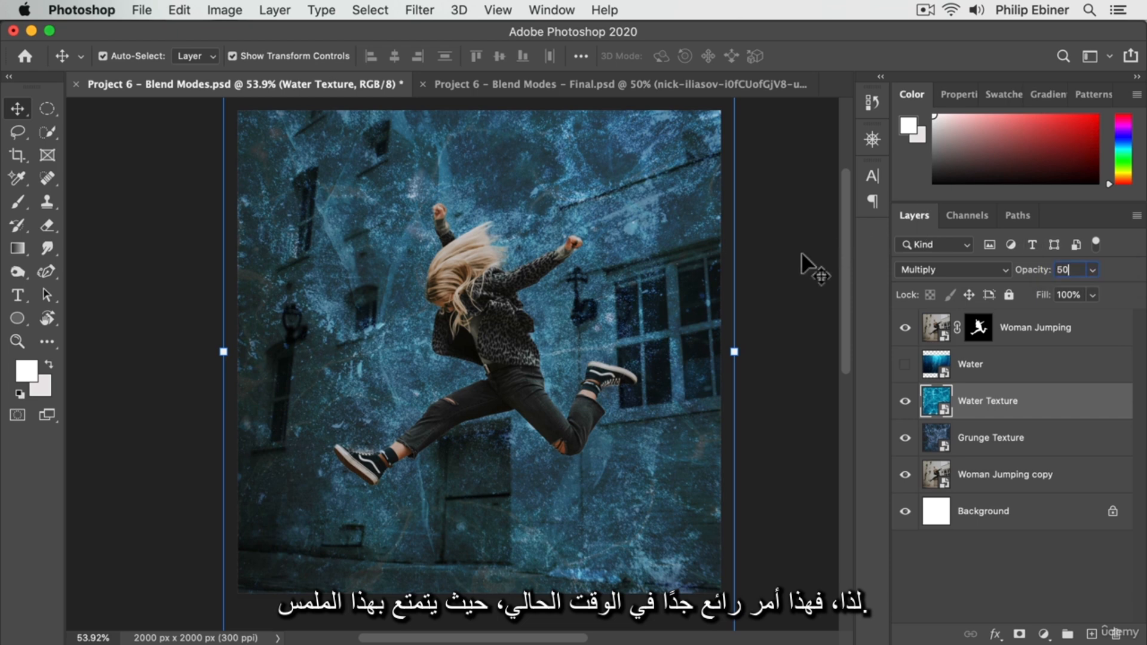
click(827, 242)
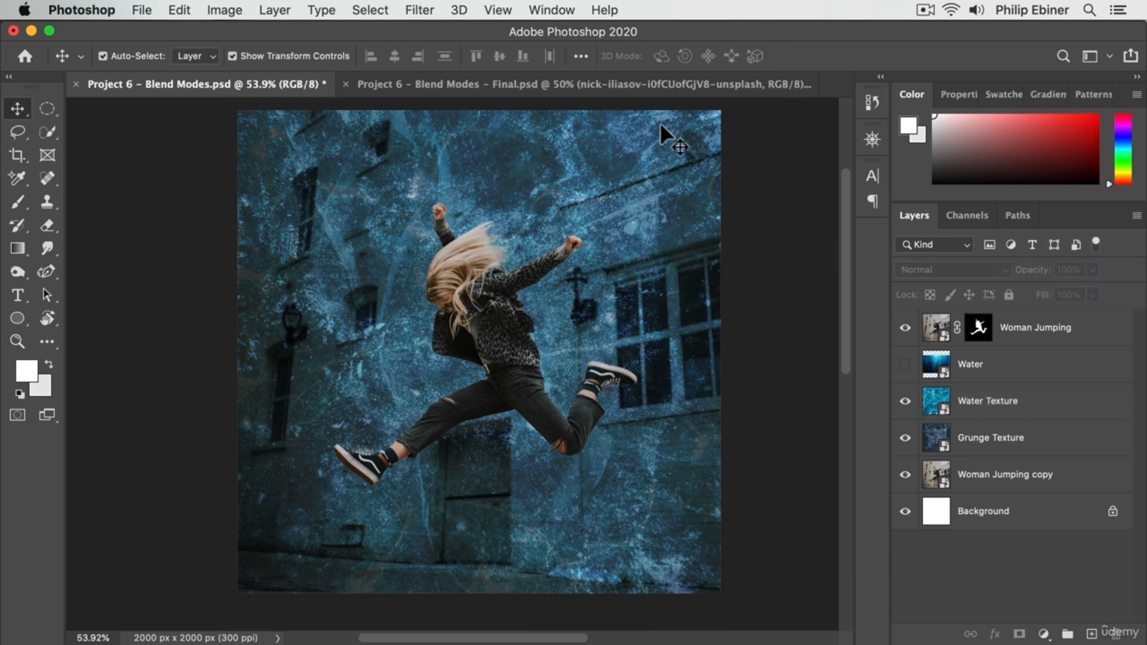
Step: Check the finished reference composition, duplicate the masked Woman Jumping layer, and offset the duplicate diagonally up and right of the original
click(665, 93)
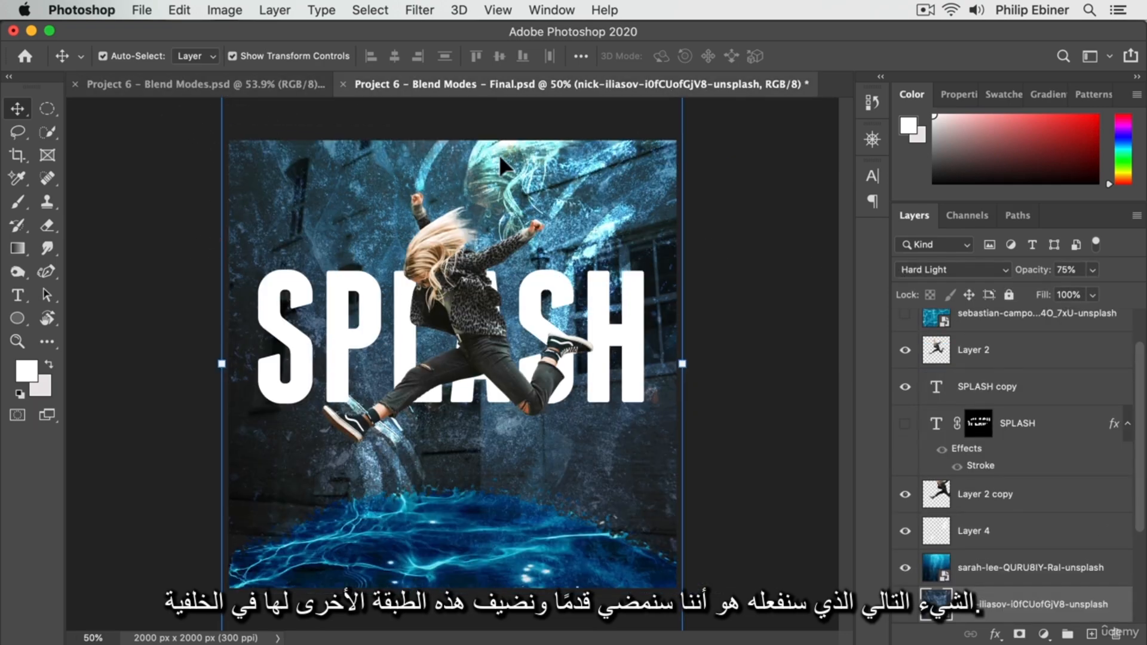
click(204, 77)
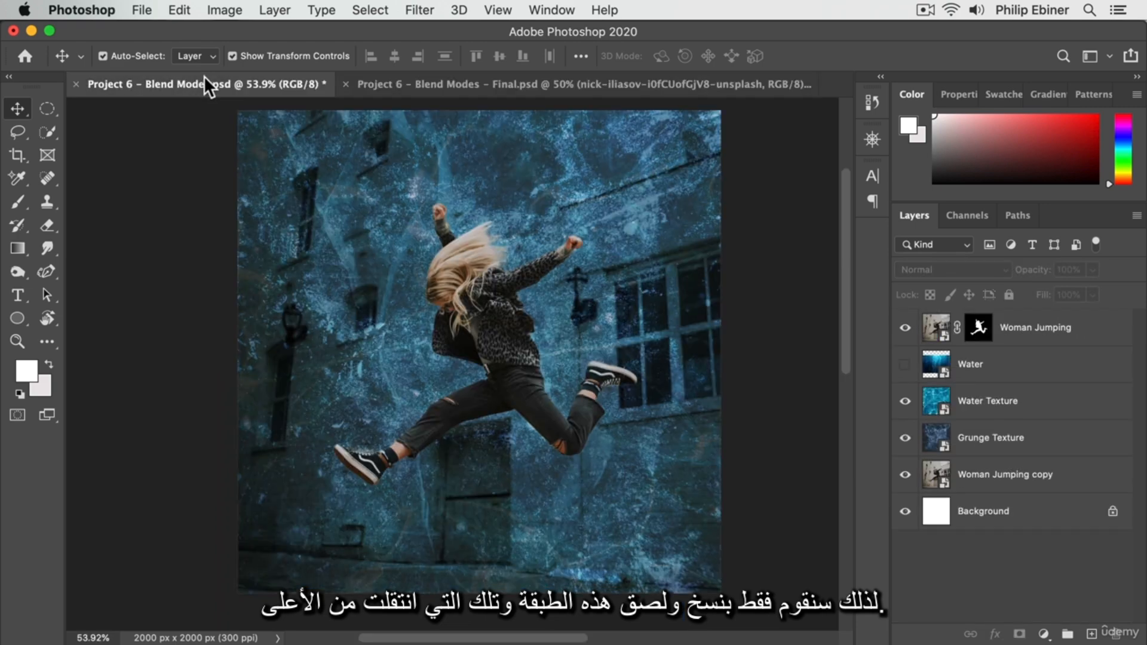
click(1014, 332)
key(super+j)
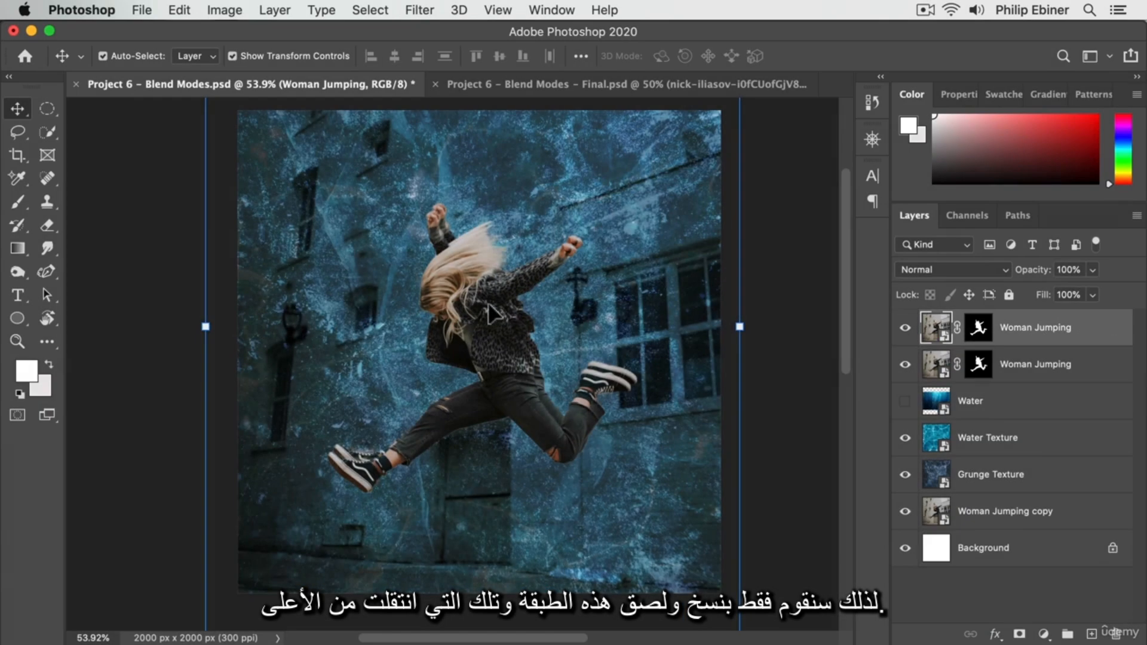
drag(490, 327, 557, 264)
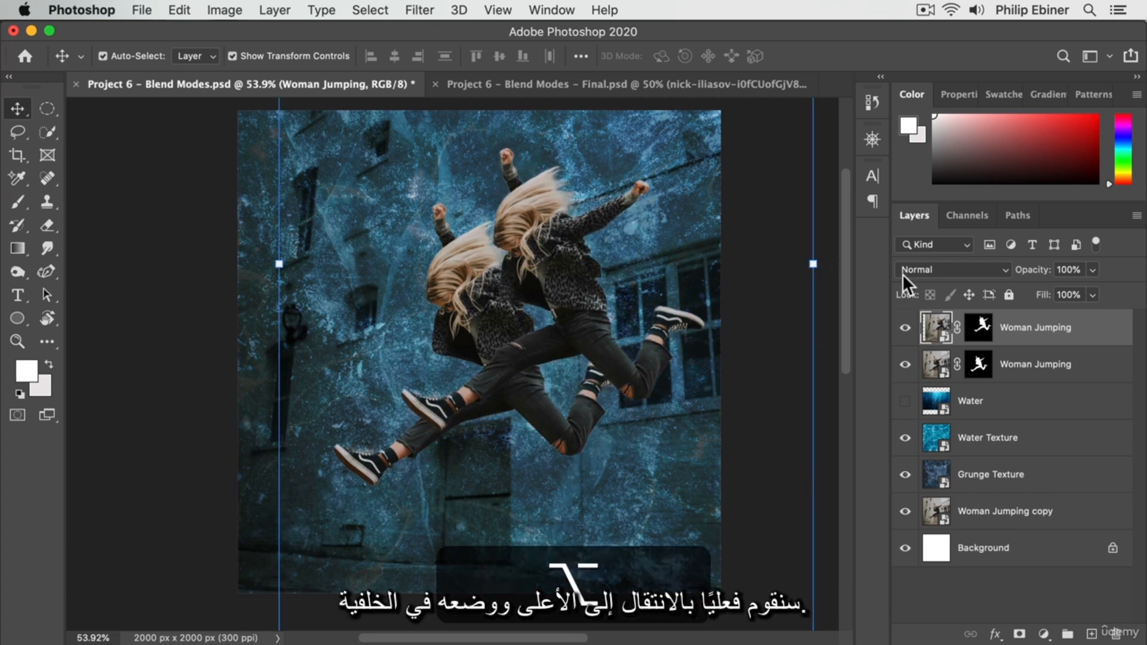
Step: Try placing the offset duplicate beneath the original Woman Jumping layer, and undo both the reordering and the diagonal offset
drag(1024, 330, 1024, 389)
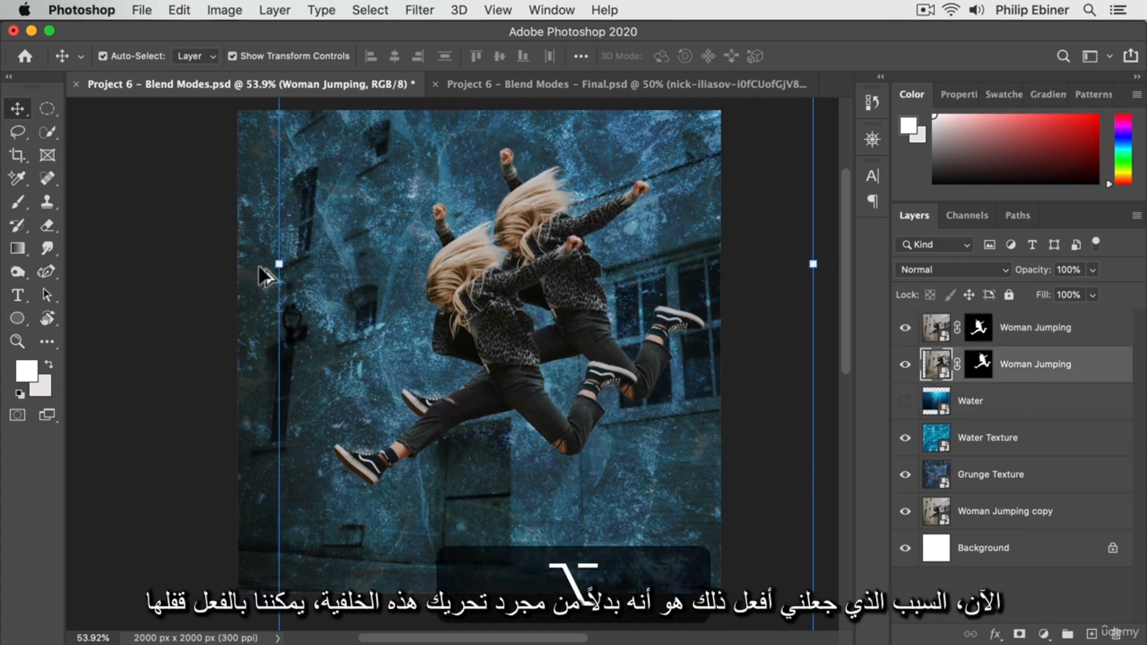
key(super+alt+z)
key(super+alt+z)
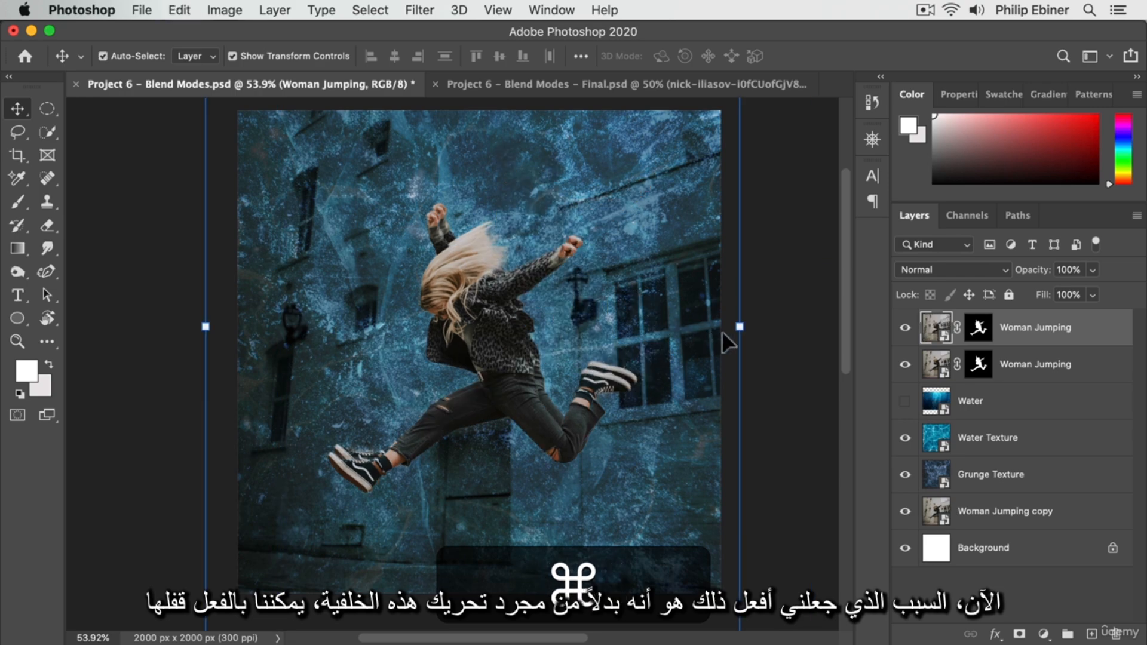
click(1087, 365)
drag(612, 310, 744, 264)
key(super+z)
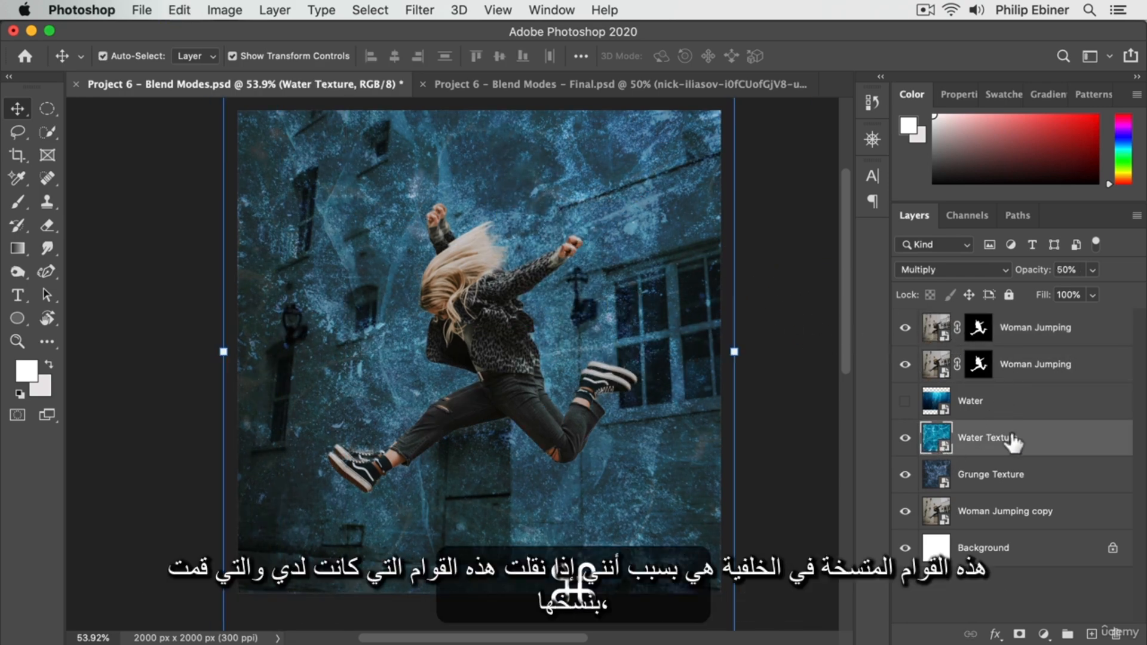
Step: Lock the Water Texture and Grunge Texture layers
click(1008, 295)
click(1051, 478)
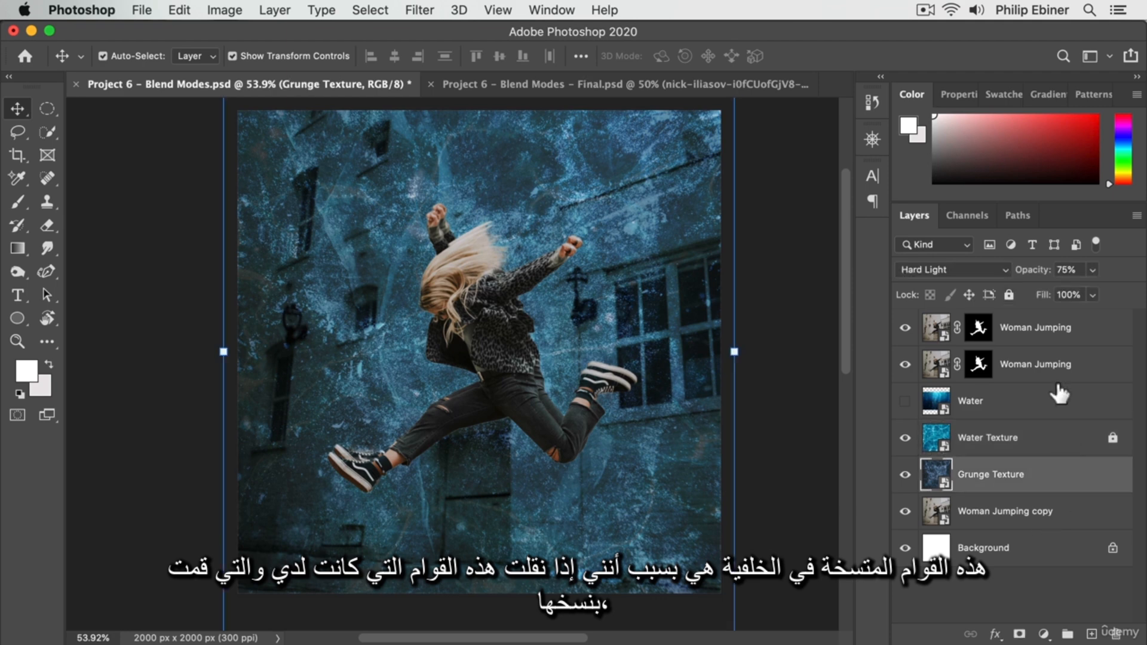
click(1008, 293)
Step: Try nudging the lower linked Woman Jumping layer to the right, and undo the movement
click(1079, 367)
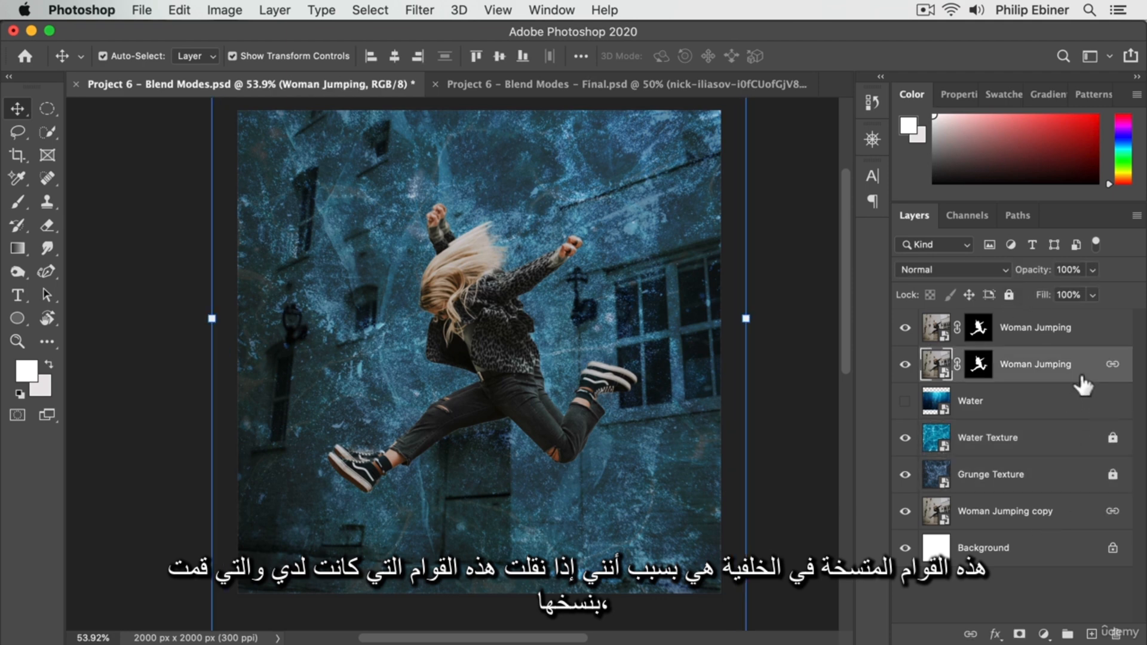
key(shift+Right)
key(shift+Right)
key(shift+Right)
key(shift+Right)
key(shift+Right)
key(shift+Right)
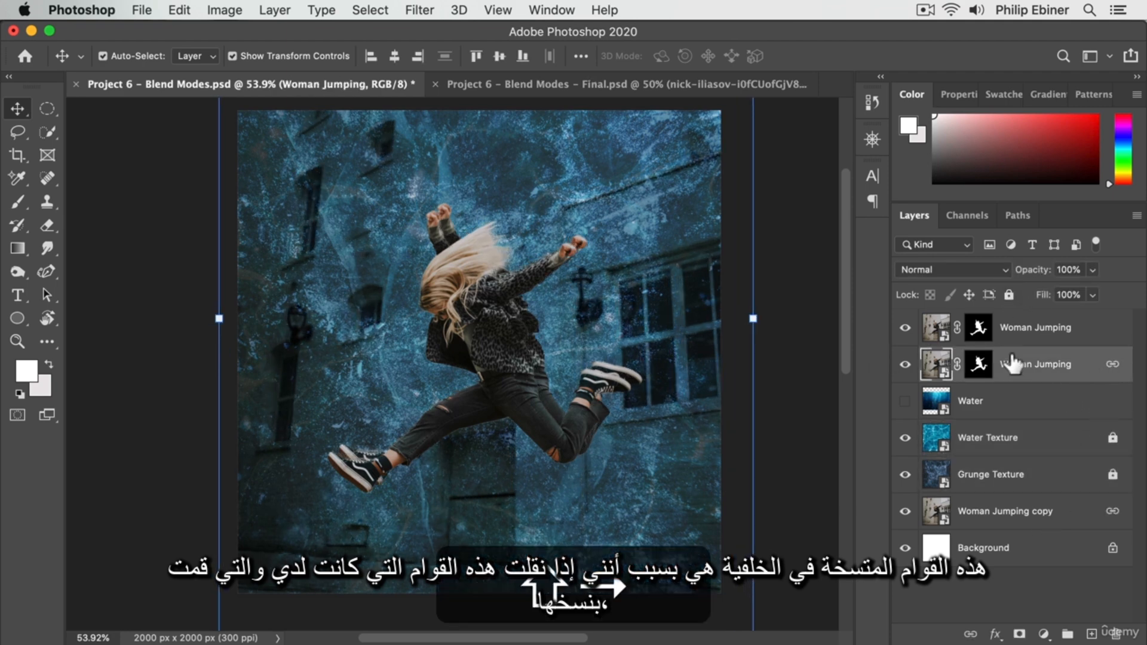
key(shift+Right)
key(shift+Right)
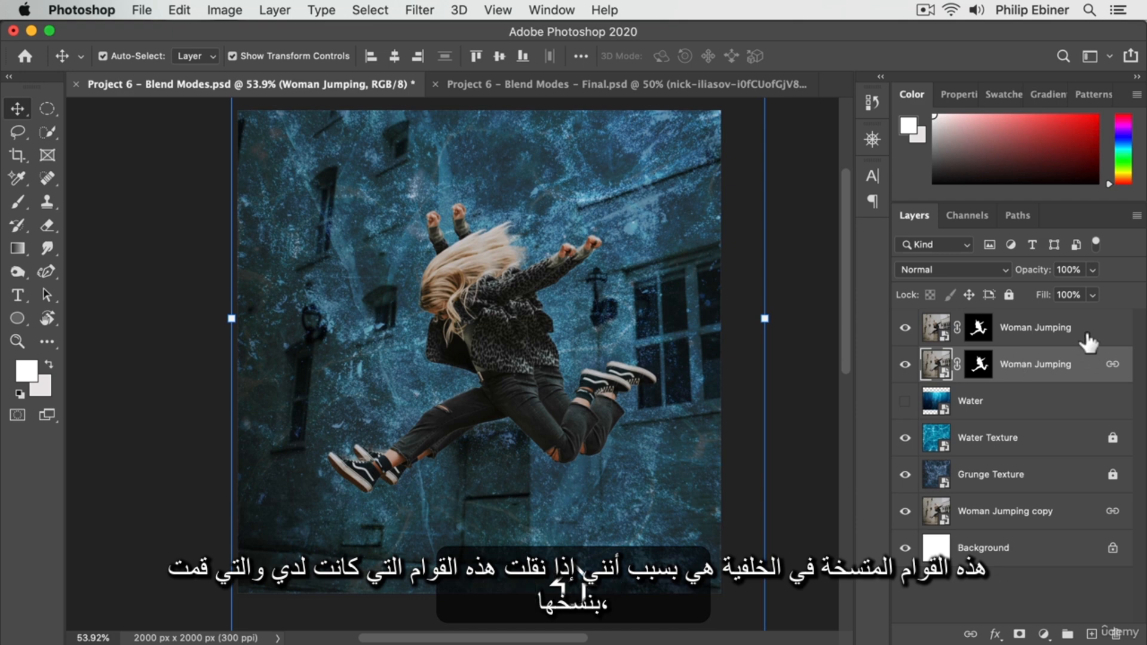
key(super+z)
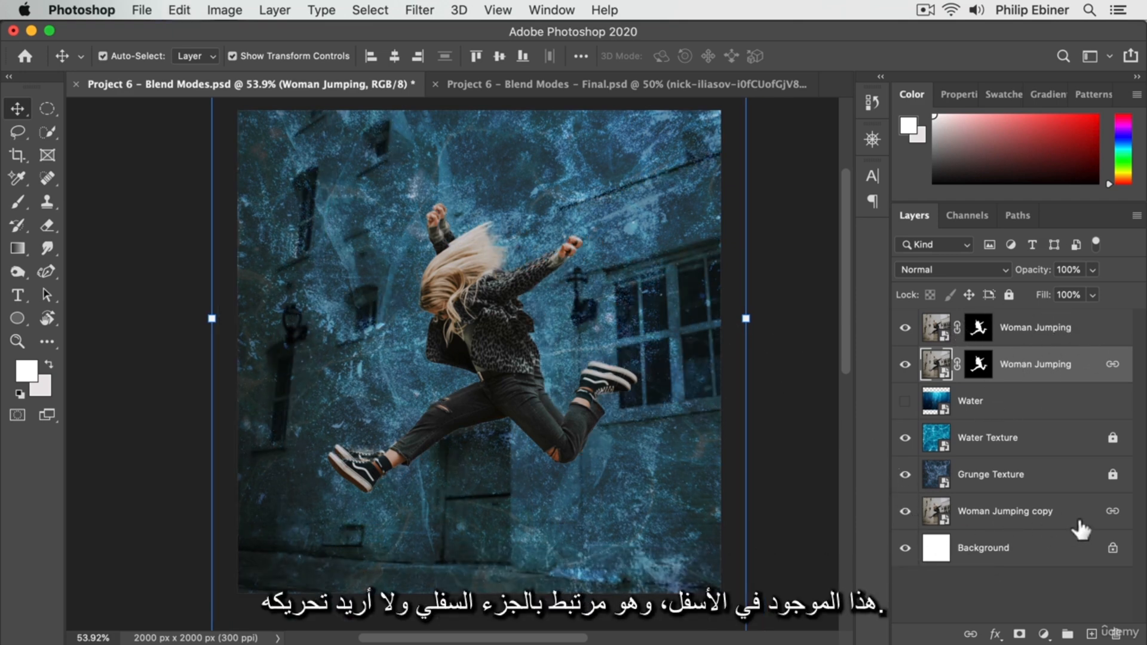
Step: Offset the uppermost Woman Jumping layer up and right, enlarge it to about 143%, and place it between the Water and Water Texture layers
click(487, 316)
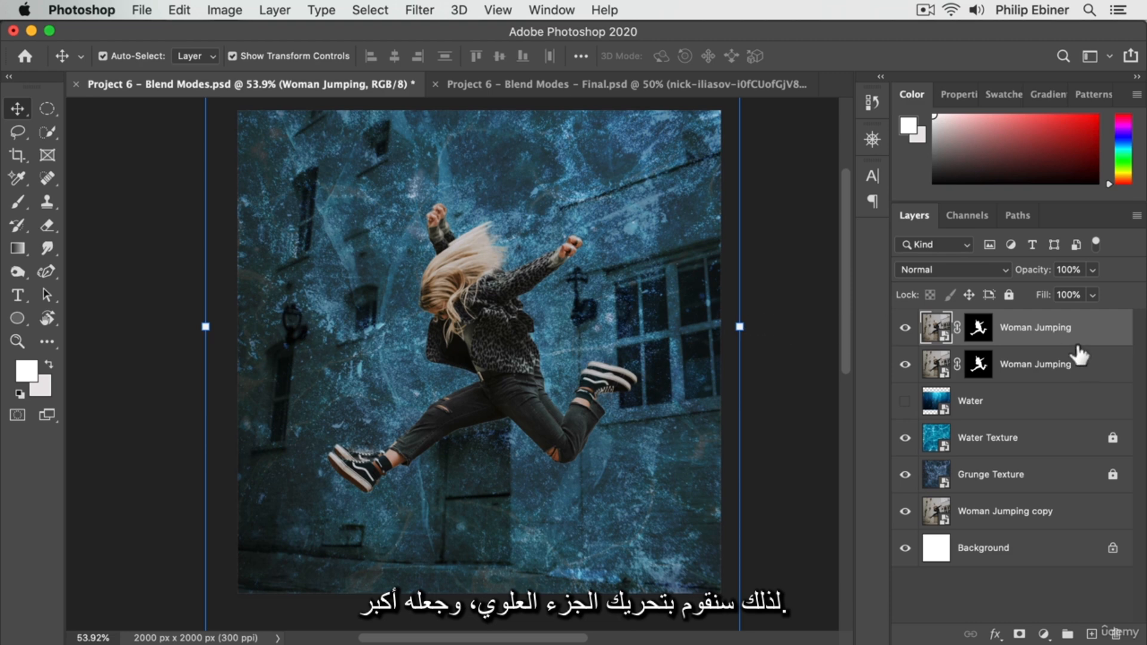
drag(518, 342, 609, 252)
drag(303, 227, 188, 227)
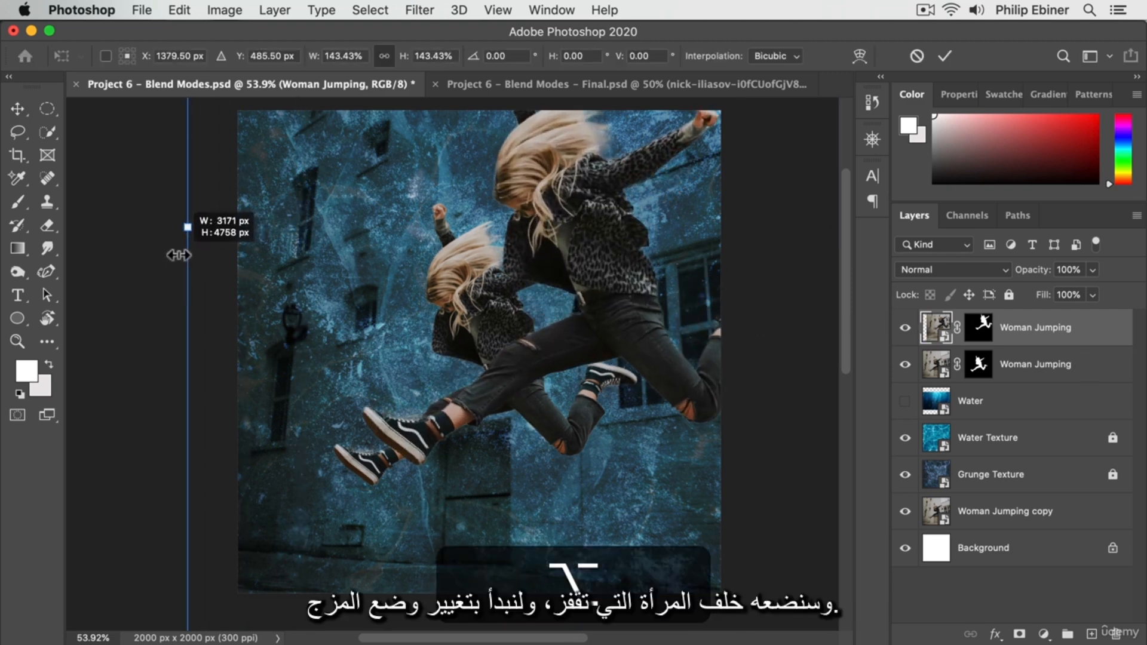
key(Return)
drag(1084, 328, 1057, 399)
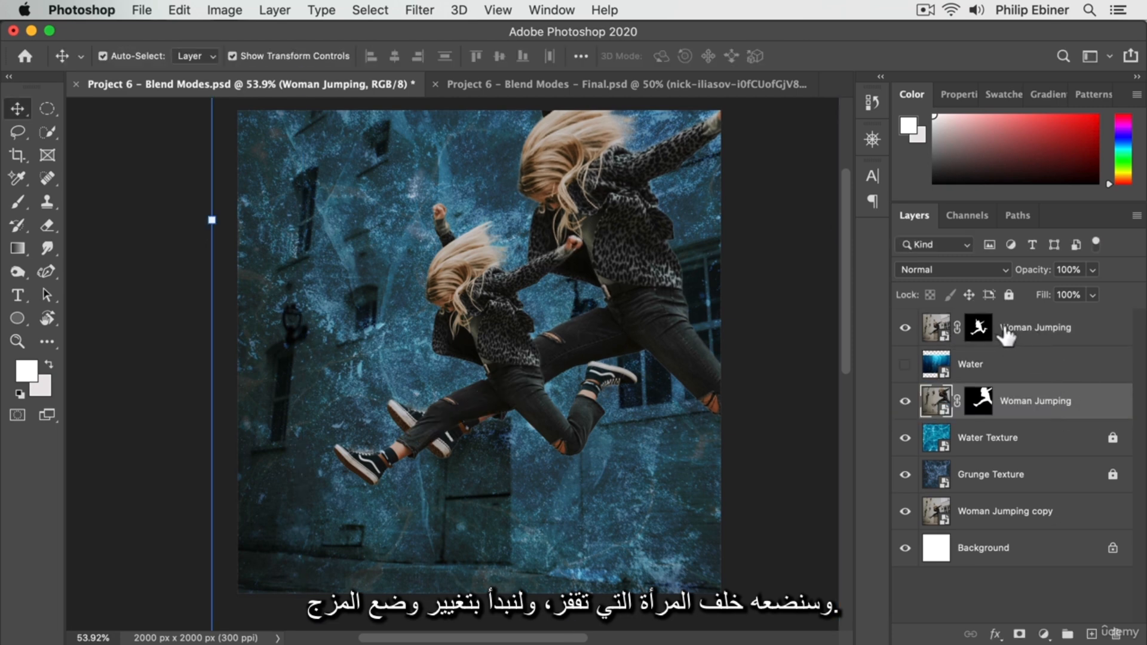
Step: Try blend modes such as Linear Burn, Color Dodge, Overlay and Screen on the enlarged Woman Jumping layer, stopping at Lighten
key(shift+plus)
key(shift+plus)
key(shift+plus)
key(shift+plus)
key(shift+plus)
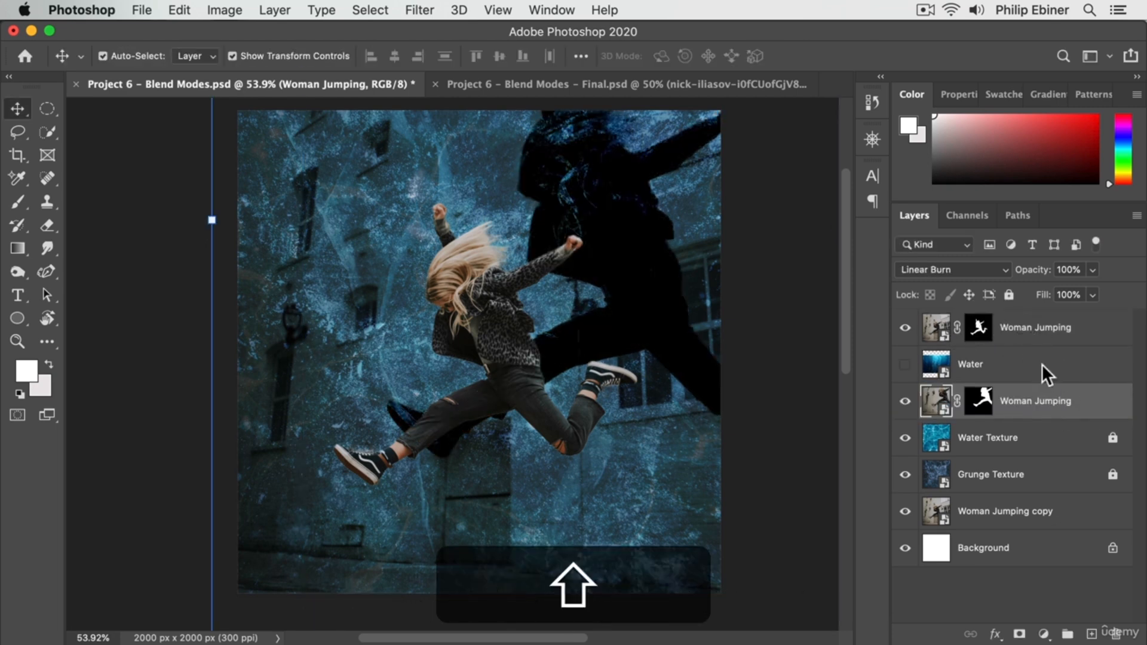
key(shift+plus)
key(shift+plus)
key(shift+plus)
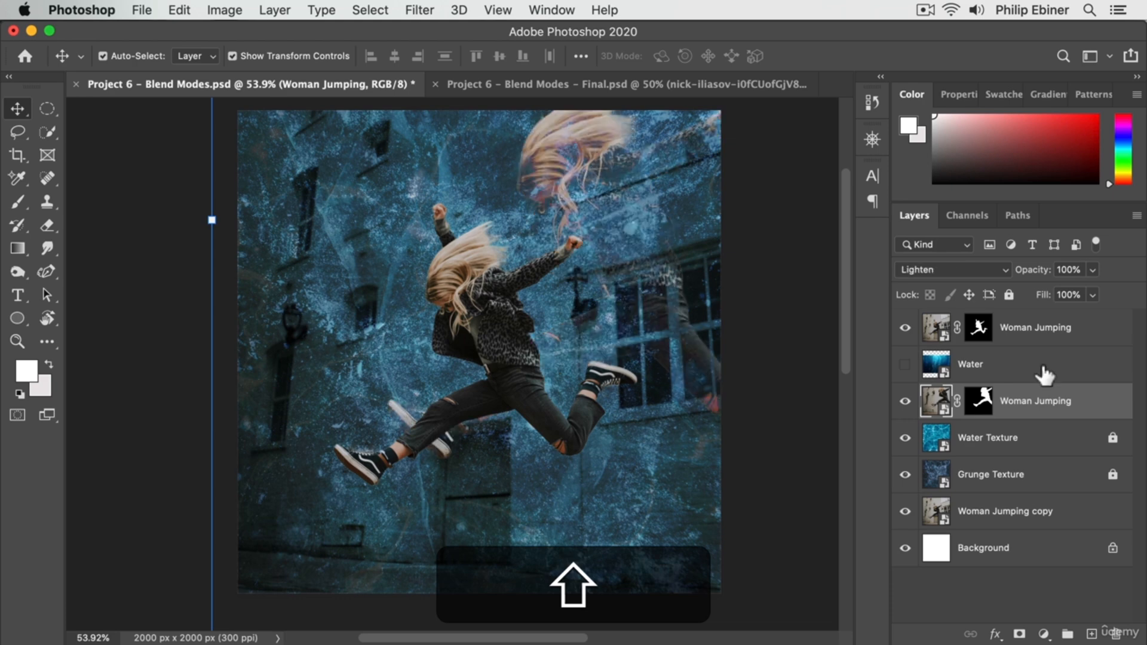
key(shift+plus)
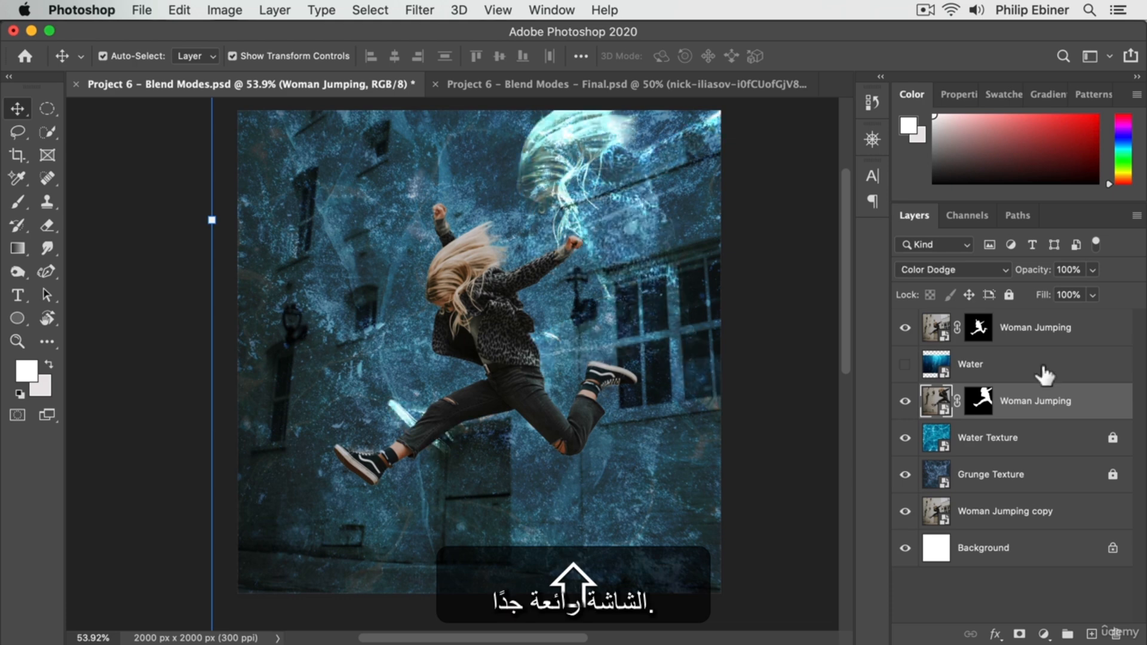
key(shift+plus)
key(shift+minus)
key(shift+plus)
key(shift+plus)
key(shift+plus)
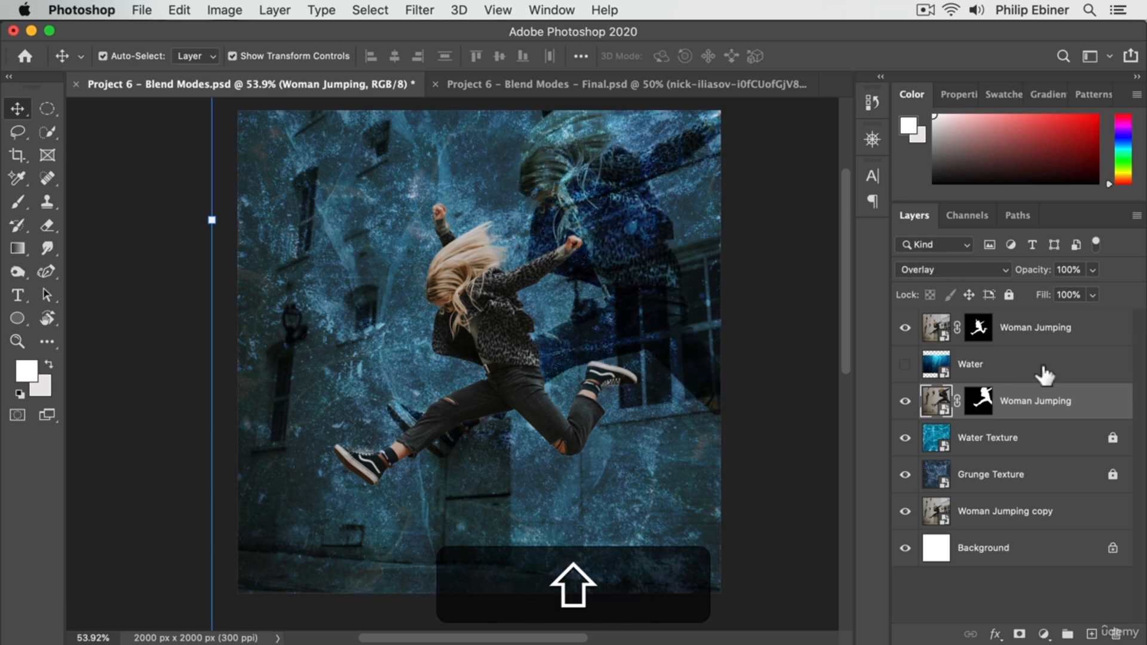
key(shift+minus)
key(shift+minus)
key(shift+minus)
key(shift+minus)
key(shift+minus)
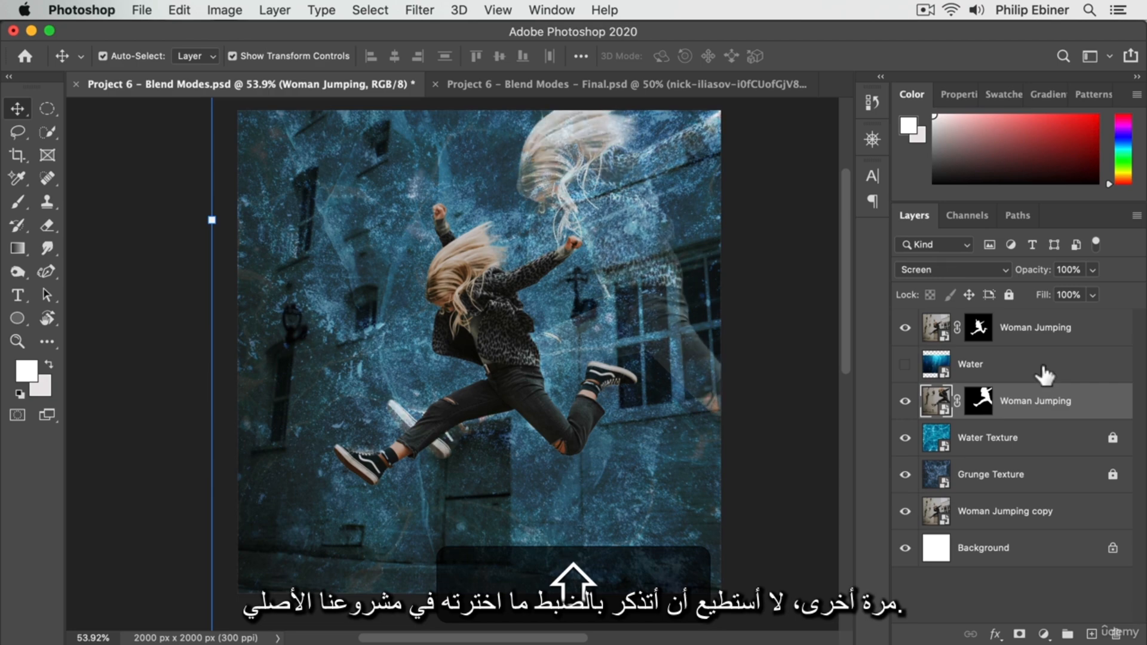
key(shift+minus)
key(shift+minus)
key(shift+minus)
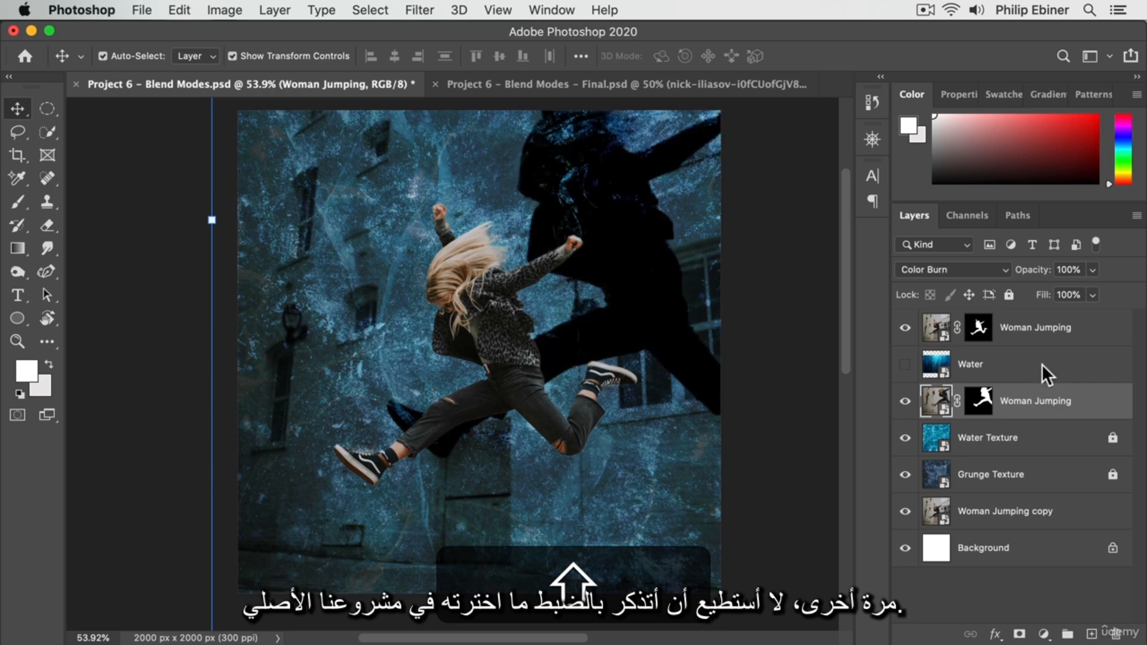
key(shift+plus)
key(shift+plus)
key(shift+plus)
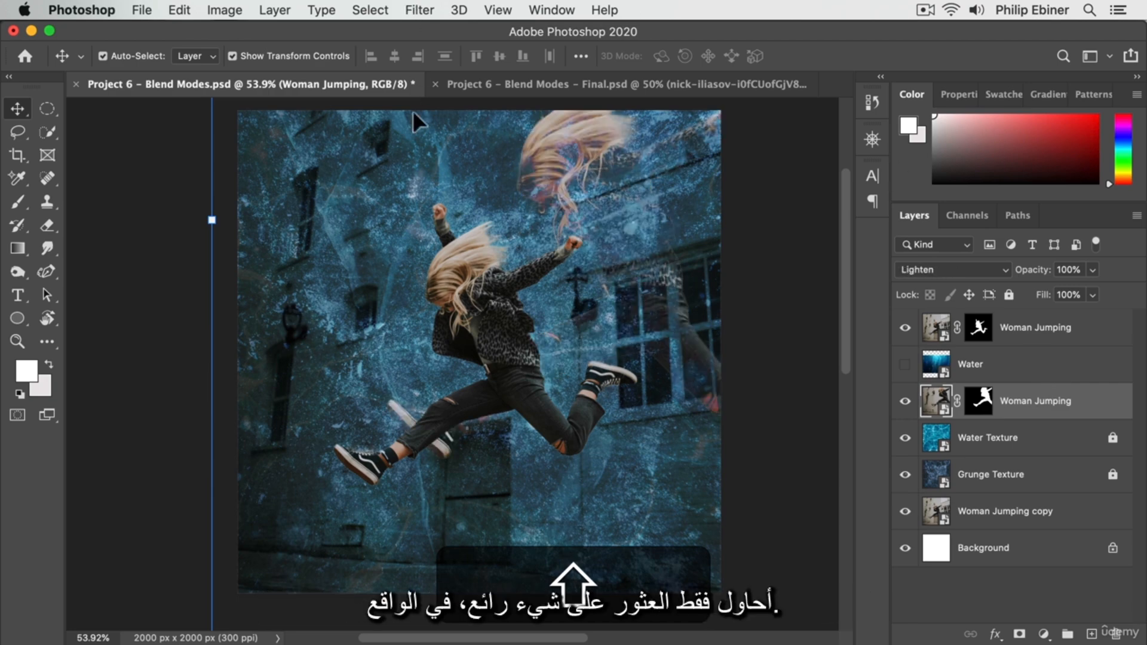
Step: Check the blend mode of Layer 2 copy in the reference Project 6 – Blend Modes – Final.psd
click(538, 87)
click(993, 360)
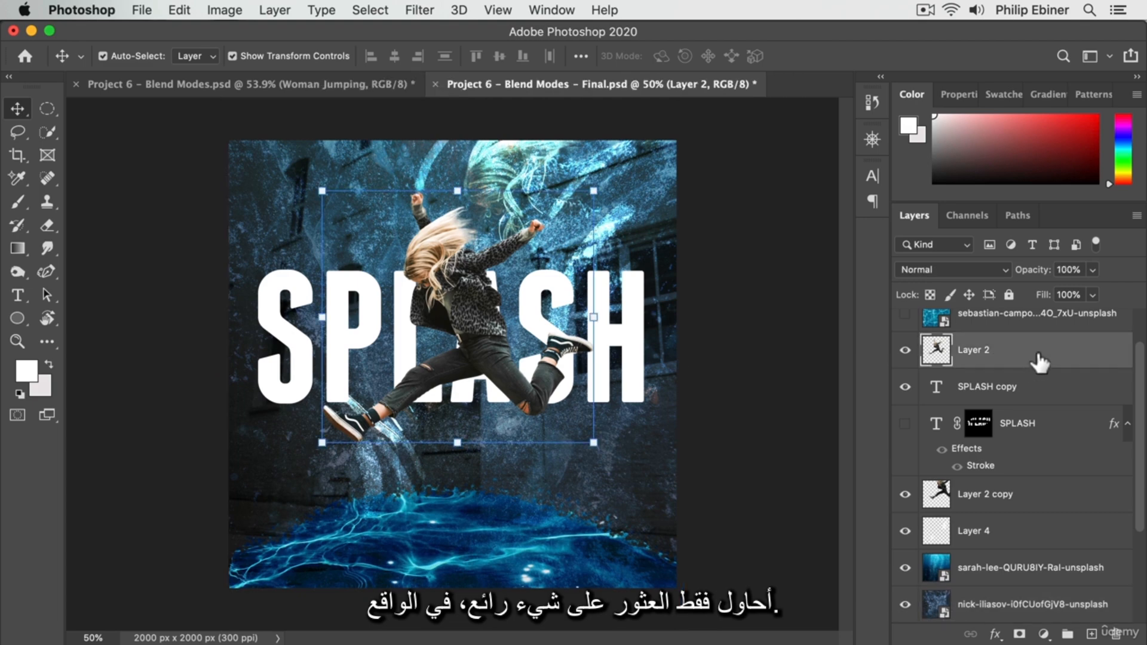
scroll(1083, 458, up, 2)
click(1039, 540)
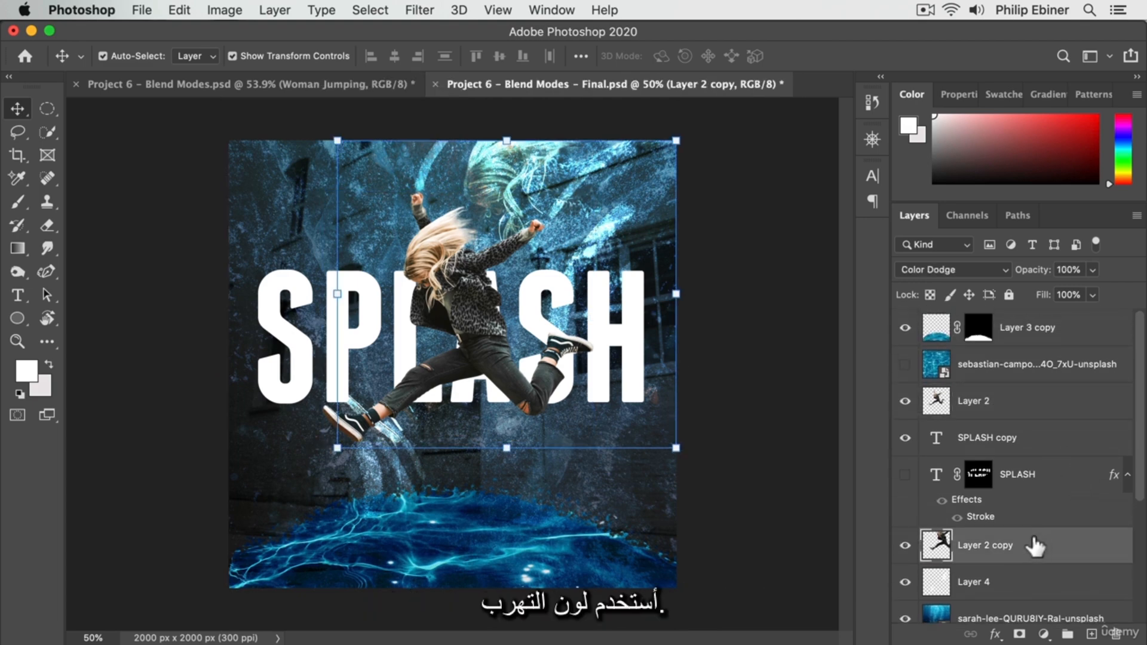
Step: Return to Project 6 – Blend Modes.psd, set the enlarged Woman Jumping layer to Color Dodge, and shift it slightly down
click(250, 84)
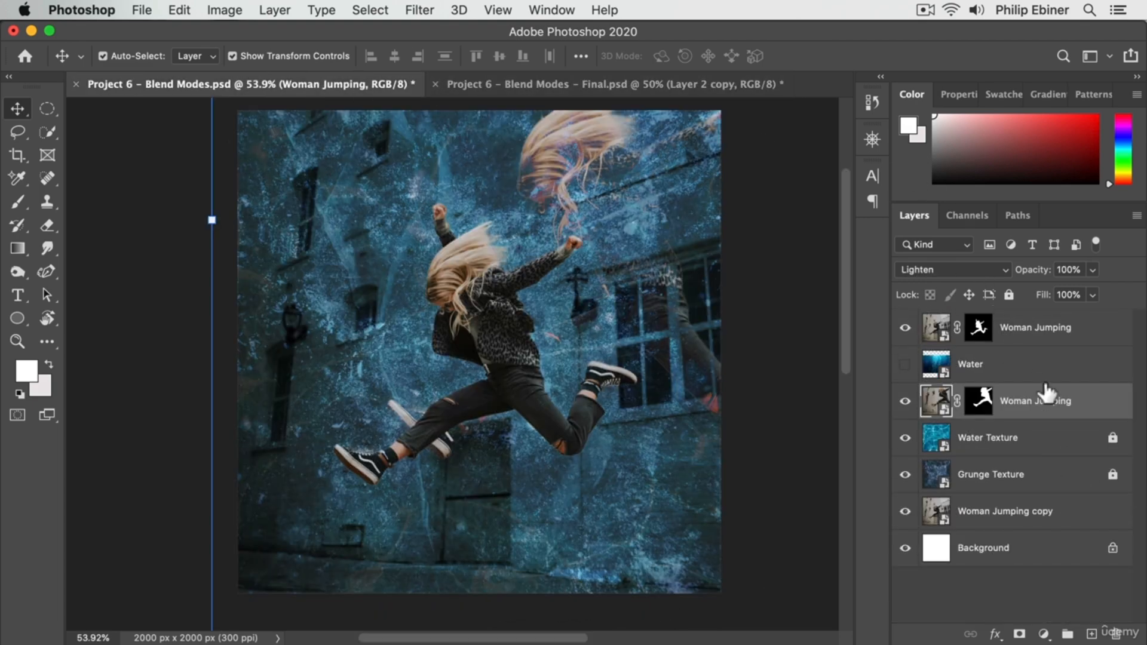
key(shift+plus)
key(shift+plus)
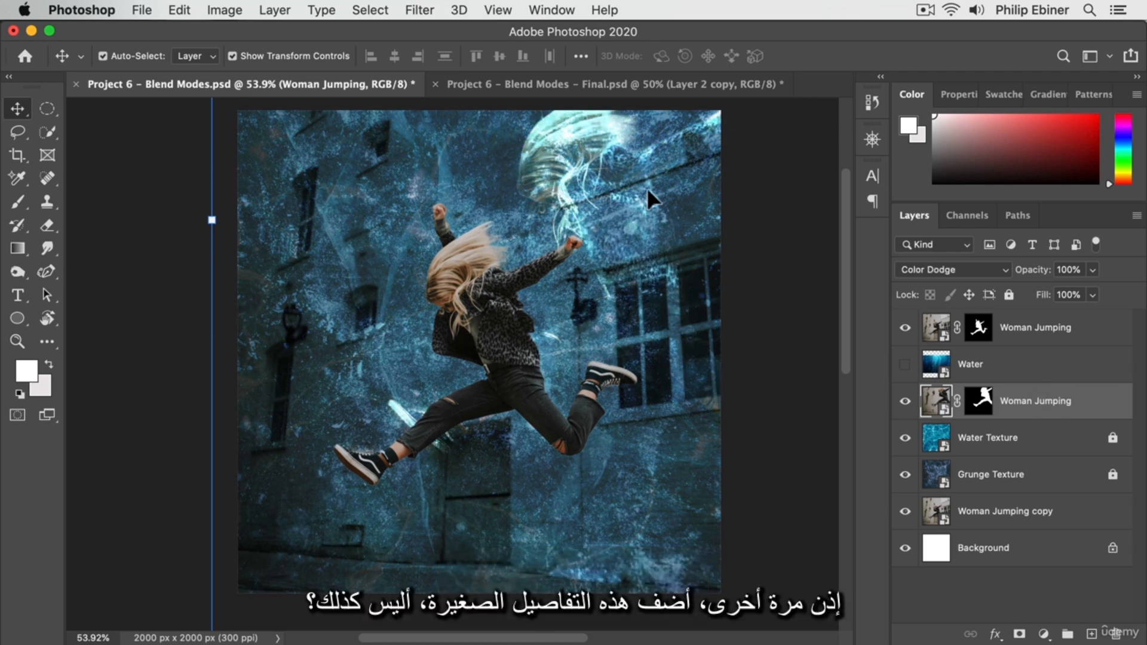
mouse_move(632, 160)
mouse_down()
mouse_move(645, 147)
mouse_move(653, 179)
mouse_move(639, 173)
mouse_up()
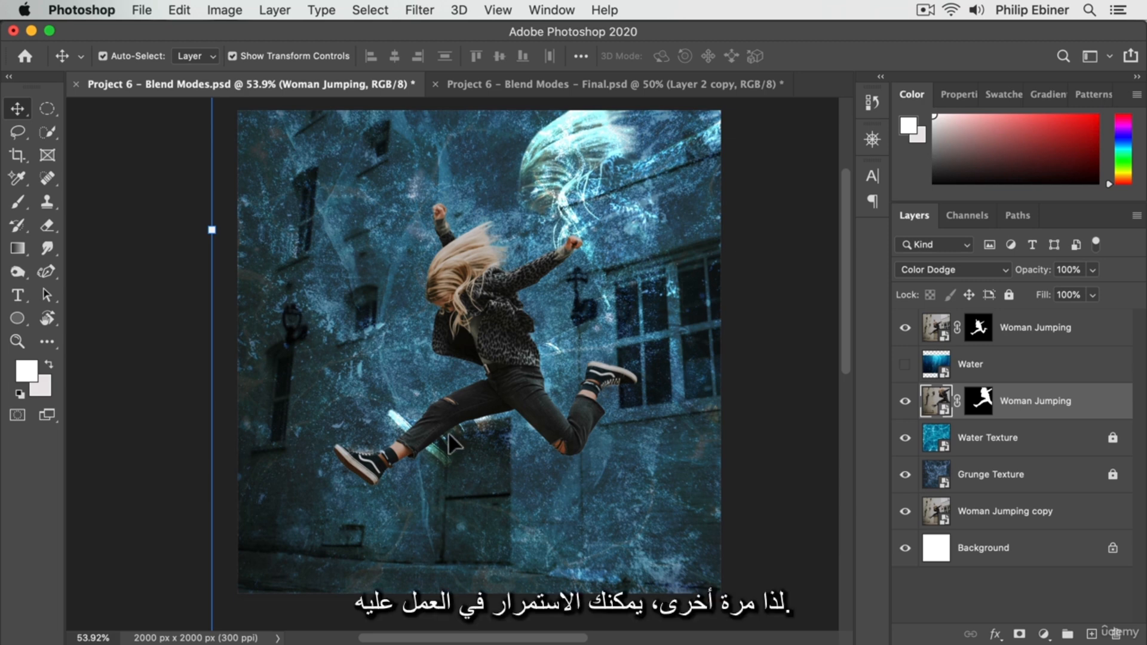
click(185, 424)
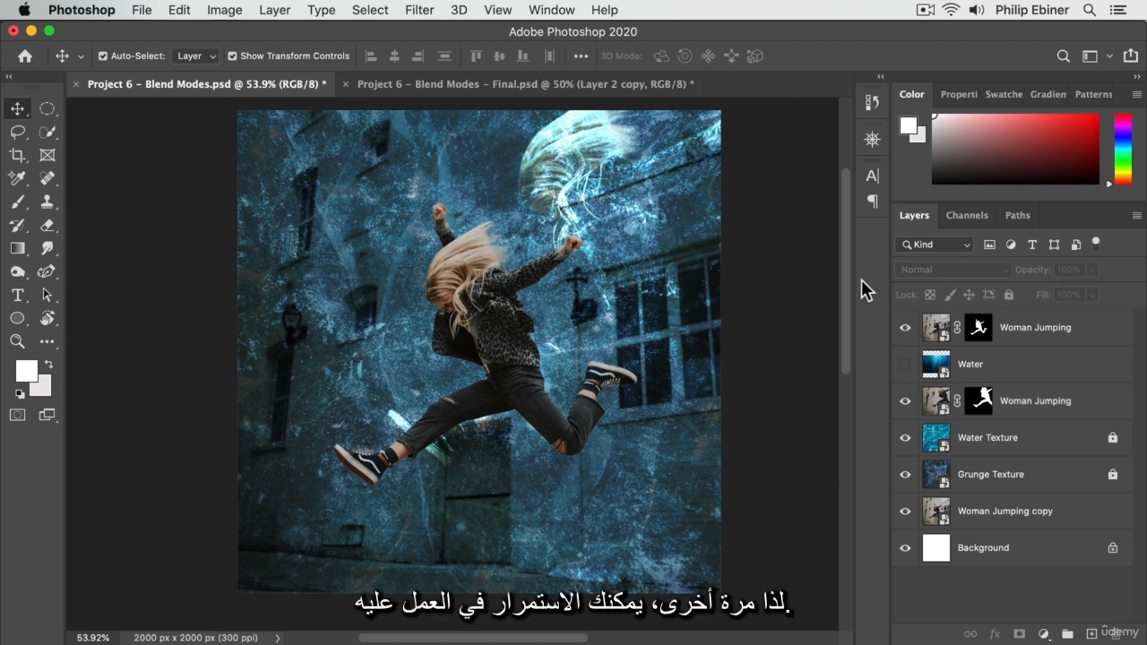
Step: Add the text SPLASH in Gill Sans Bold to the left of the jumping woman
click(18, 297)
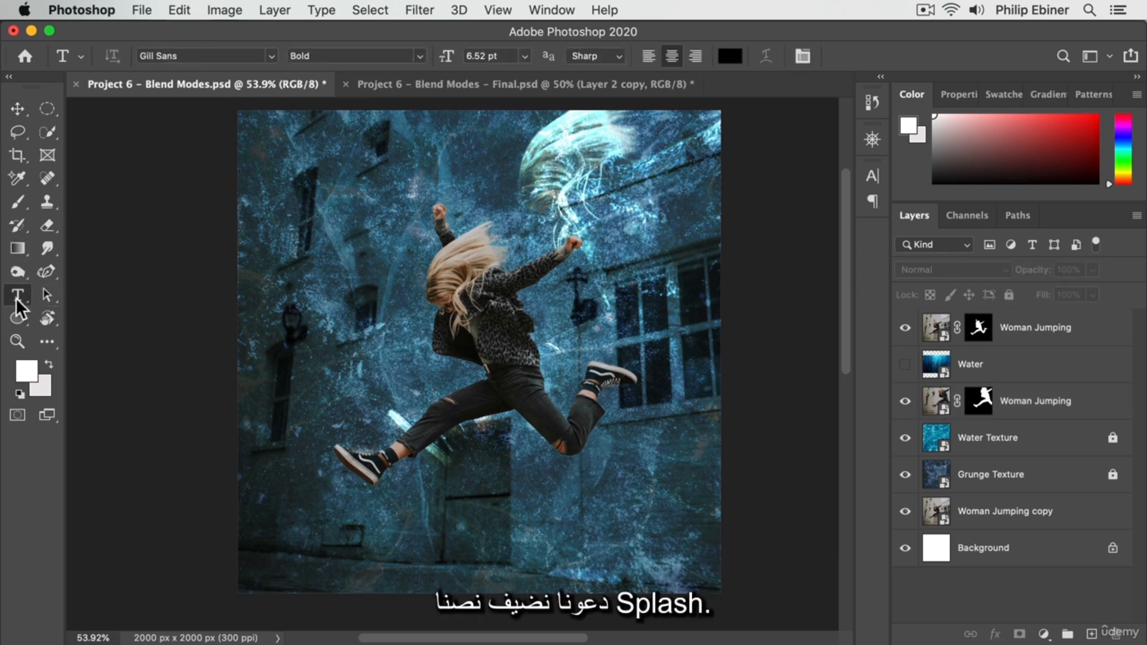
click(381, 333)
text(SPLAS)
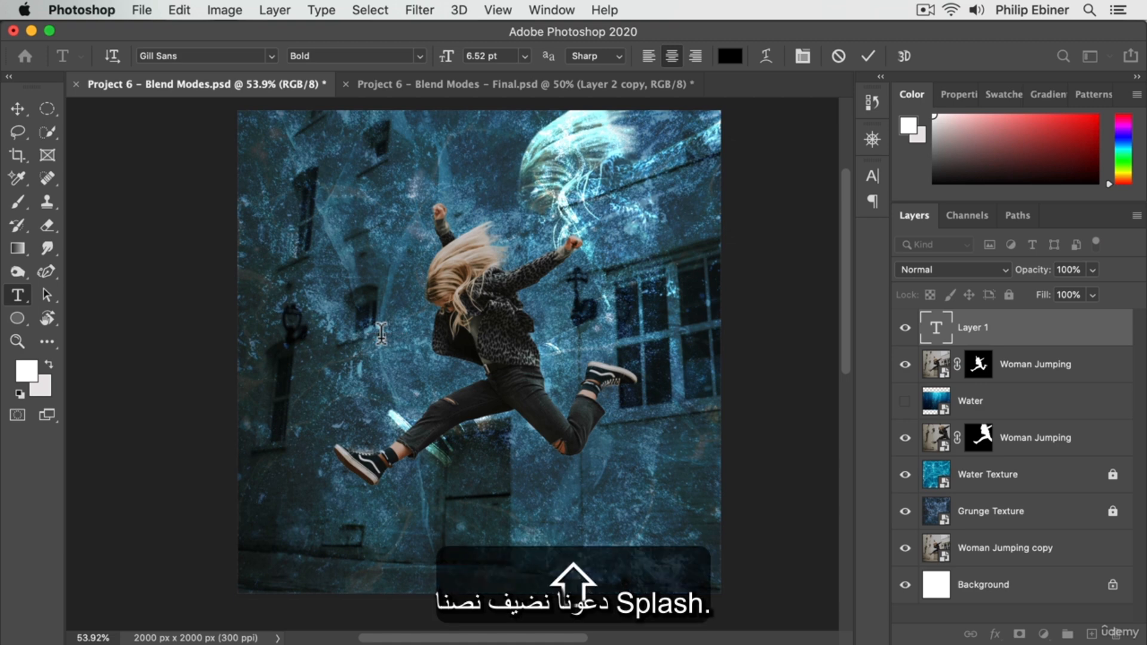
text(H)
click(18, 109)
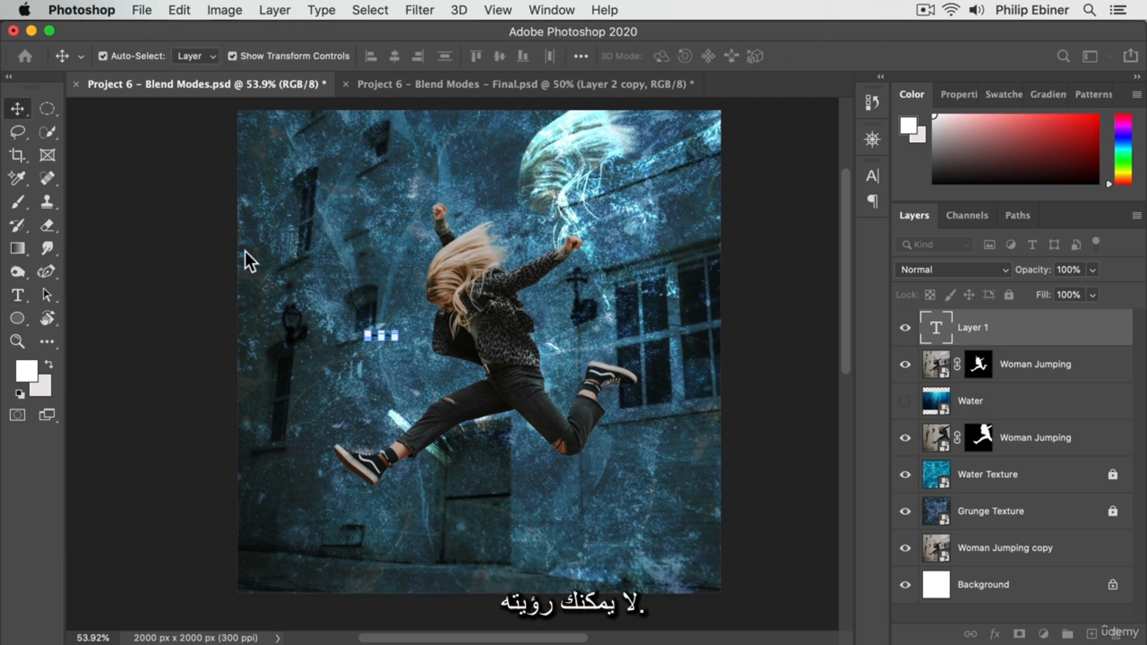
Step: Scale the SPLASH text proportionally to 1641.54% and position it across the woman in the middle of the canvas
key(ctrl+t)
drag(399, 328, 757, 144)
drag(820, 118, 718, 199)
drag(643, 237, 538, 327)
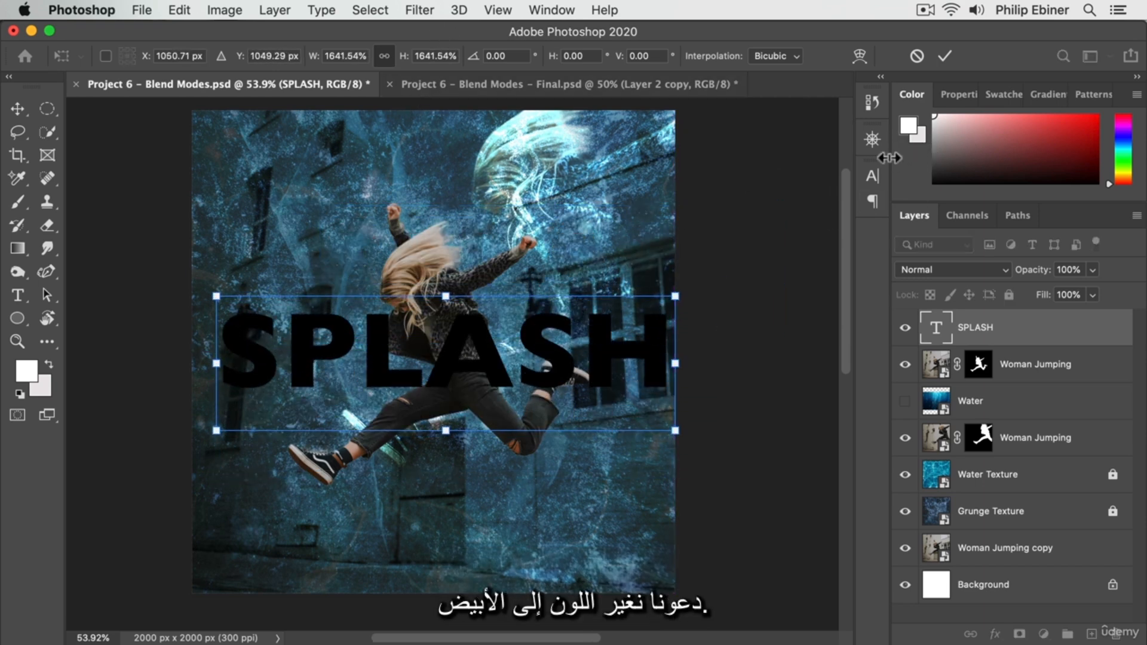
Step: Apply the SPLASH text's transformation and set its colour to white, ffffff
click(873, 174)
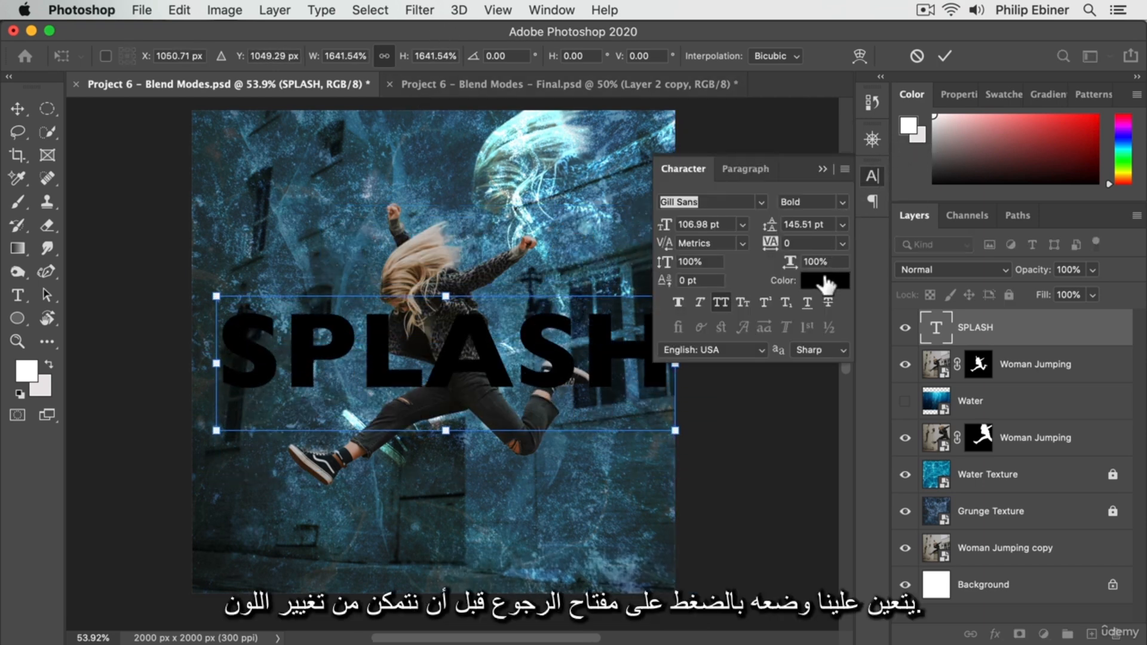
key(Return)
click(839, 289)
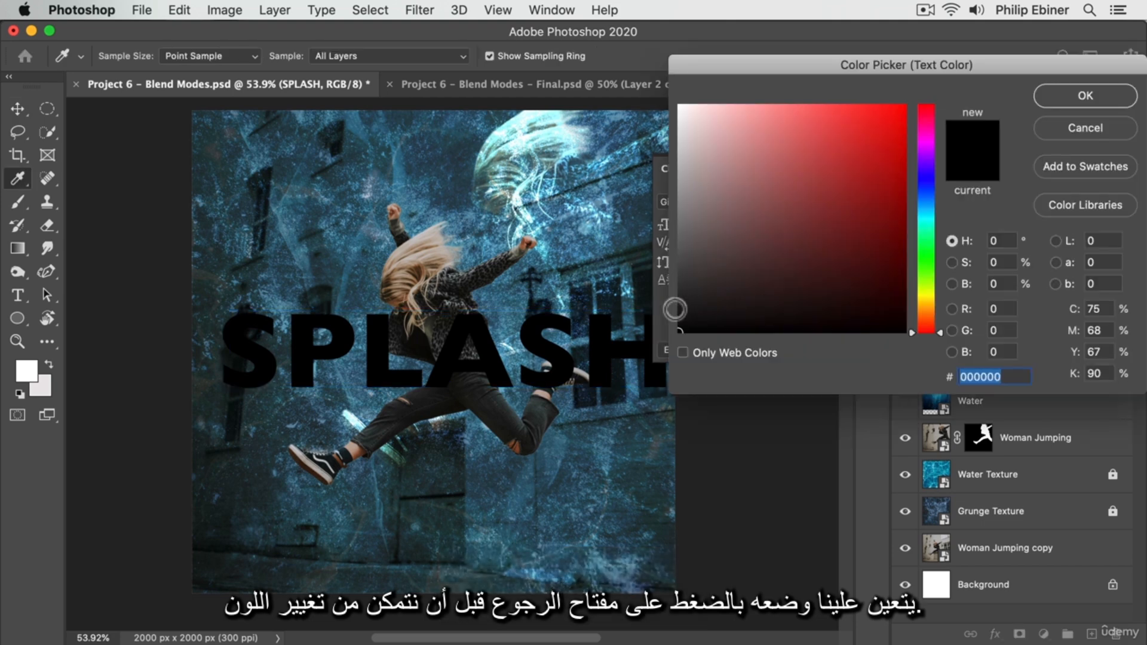
text(ffffff)
key(Return)
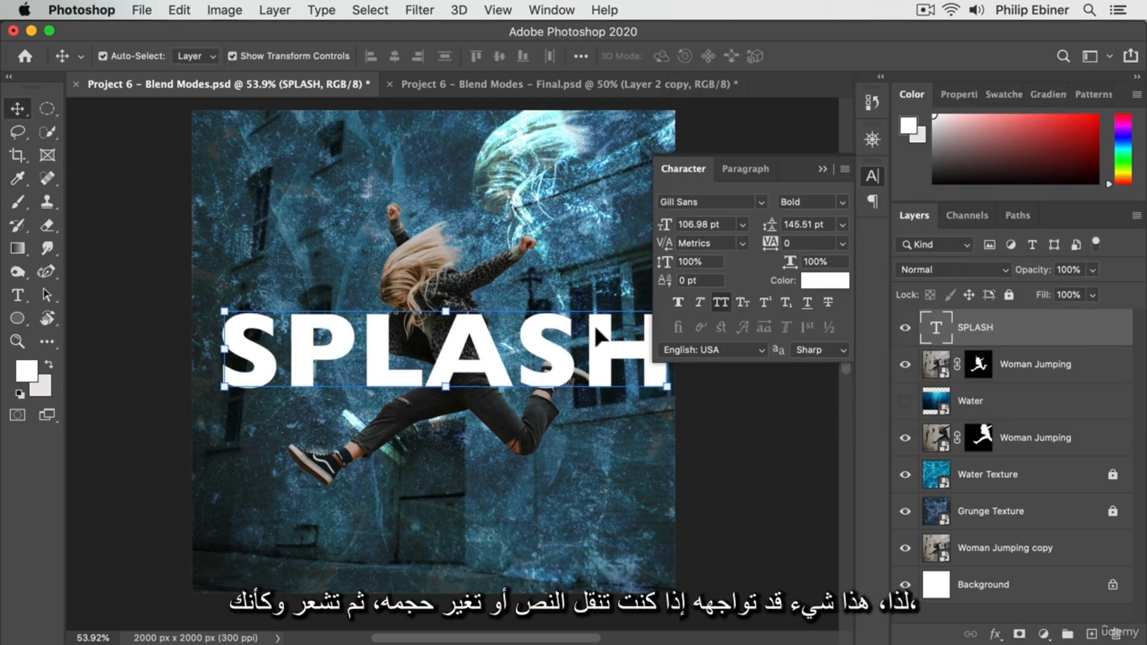
click(874, 177)
Step: Scale the SPLASH text to 108.93%, reposition it across the woman's torso, and apply the transformation
drag(654, 316, 610, 325)
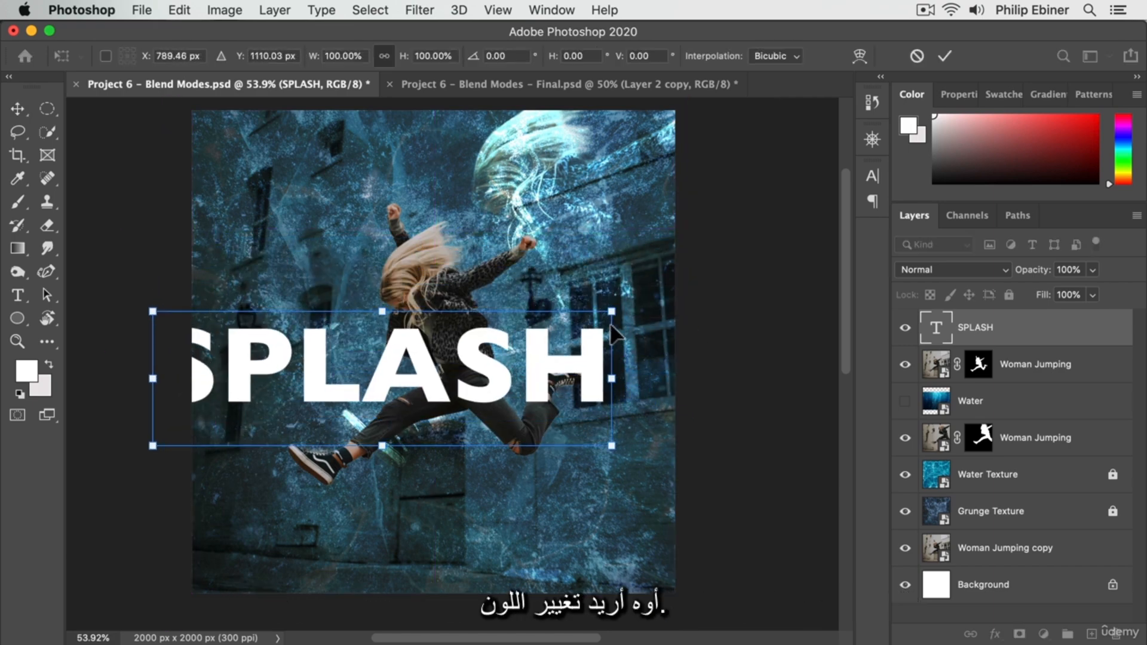
drag(641, 288, 683, 275)
click(872, 176)
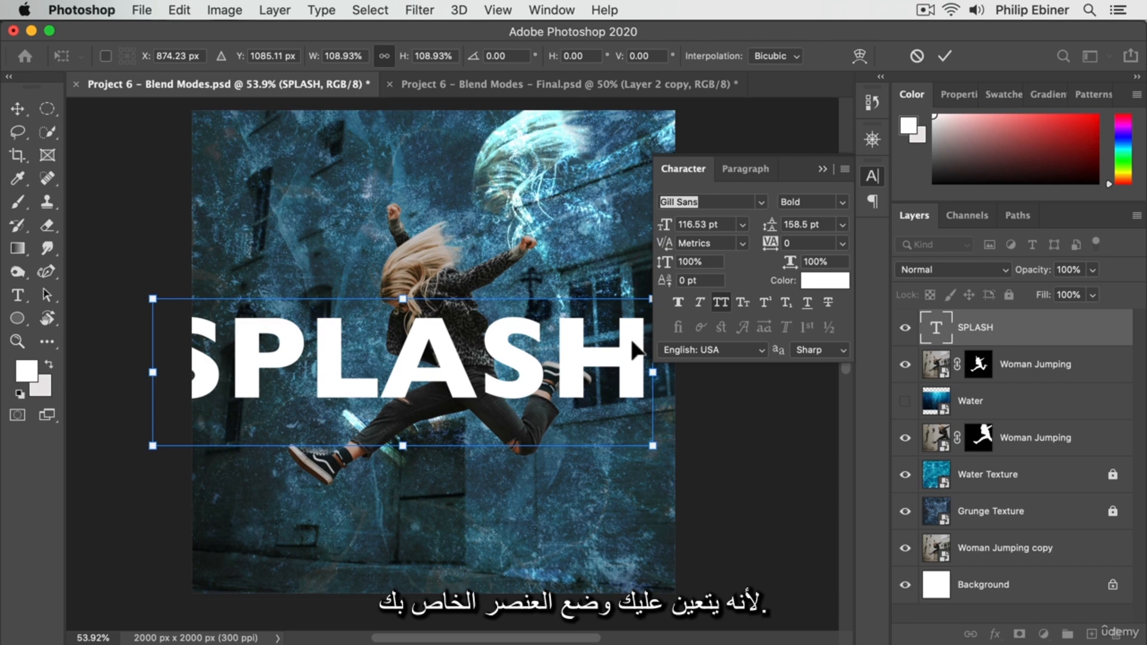
drag(562, 339, 612, 319)
key(Return)
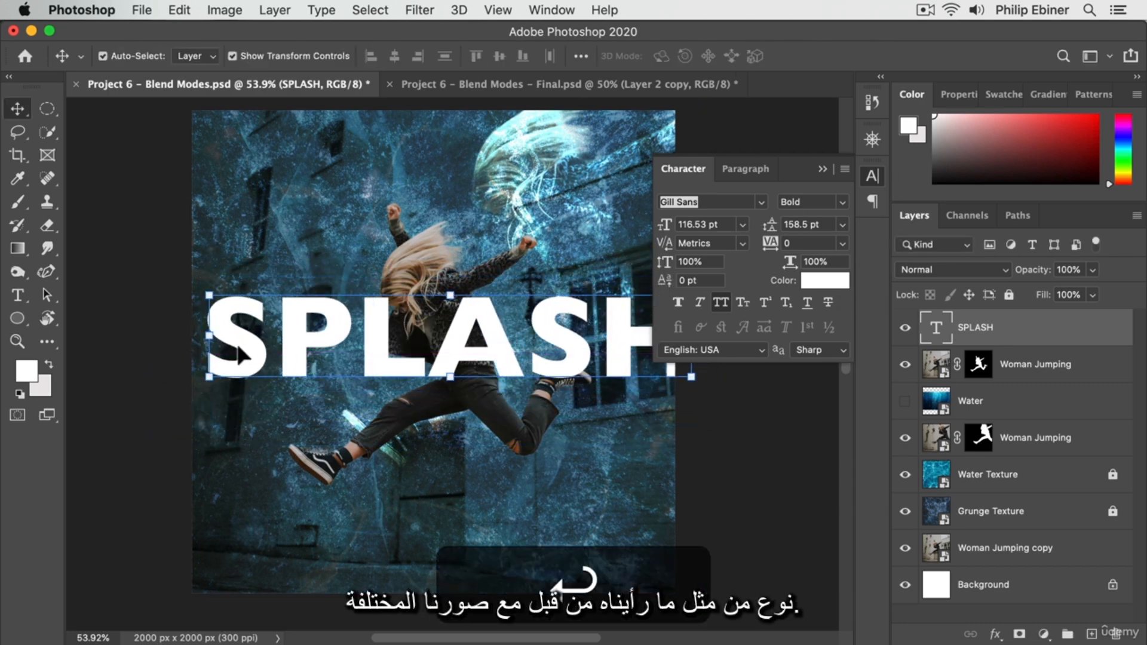
Step: Check the SPLASH font in the final reference file, and set the working file's SPLASH text to Franchise Regular
click(503, 86)
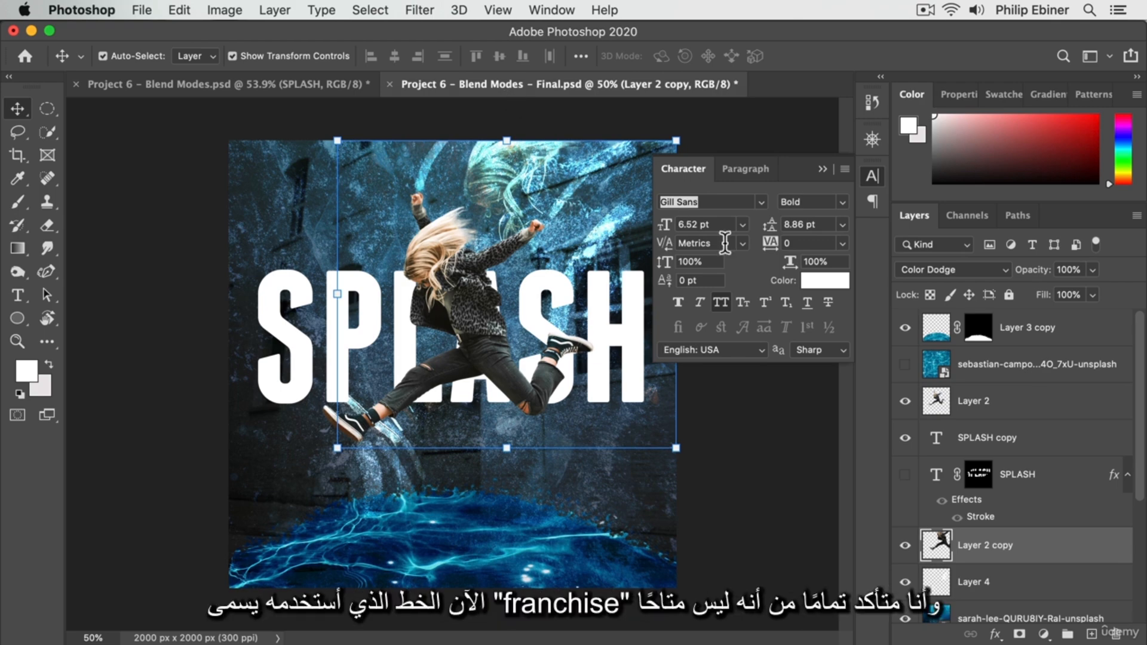
click(289, 347)
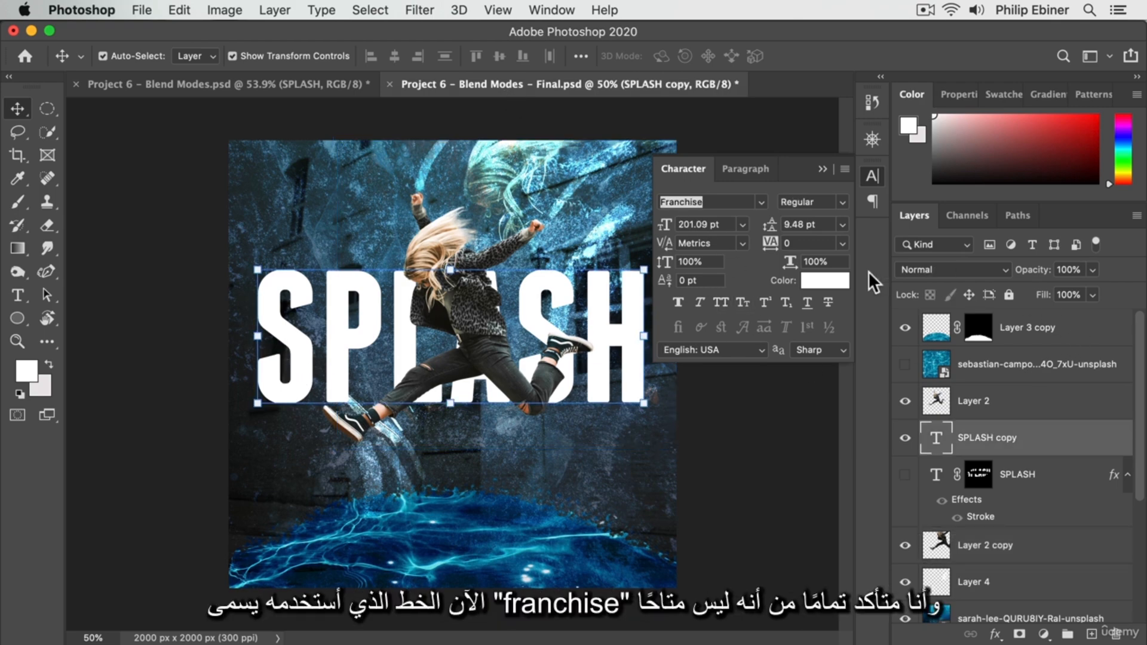
click(295, 75)
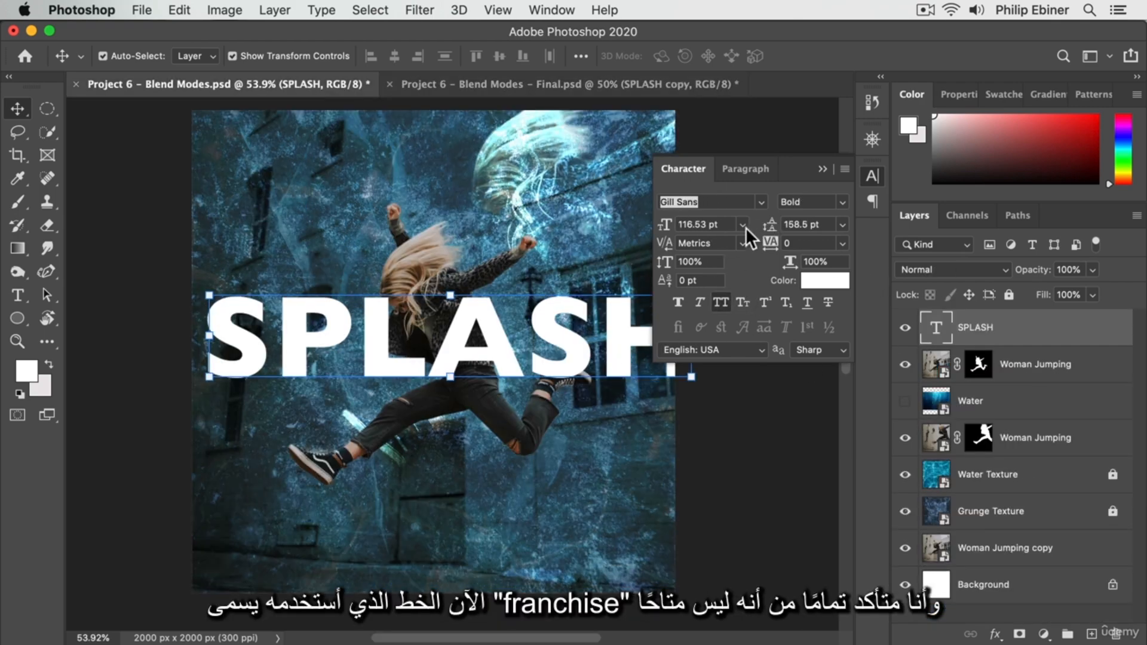
click(729, 200)
text(fr)
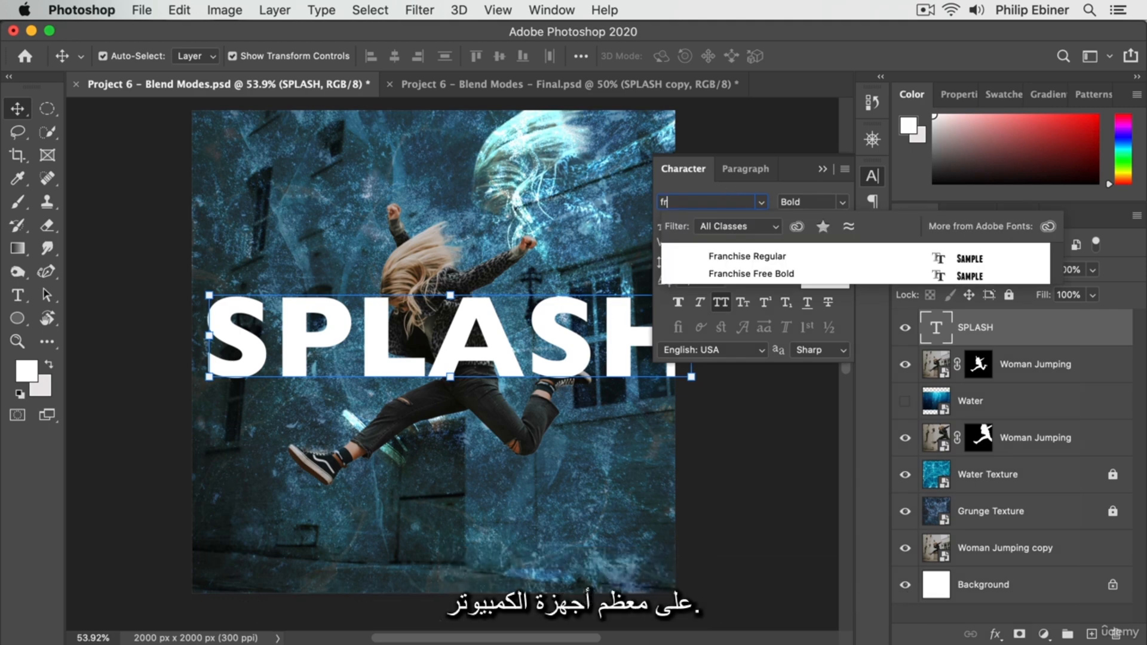
click(724, 255)
Step: Scale the SPLASH text proportionally to 160.40% around its centre and place its layer directly beneath the uppermost Woman Jumping layer
drag(567, 296, 698, 227)
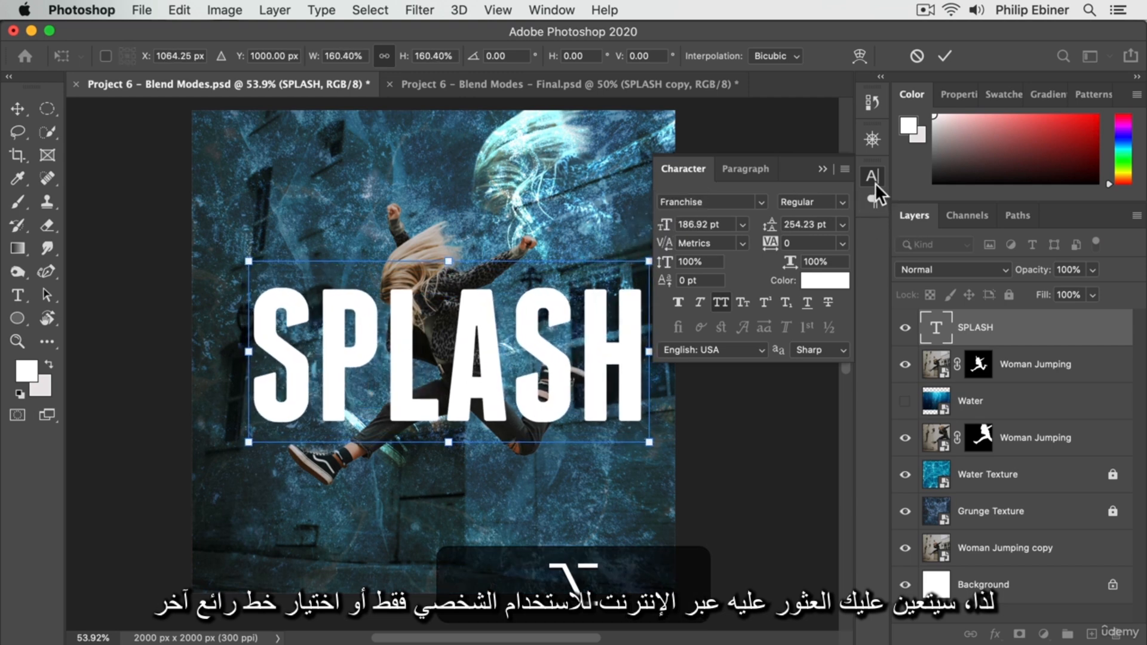
click(873, 176)
drag(972, 332, 939, 469)
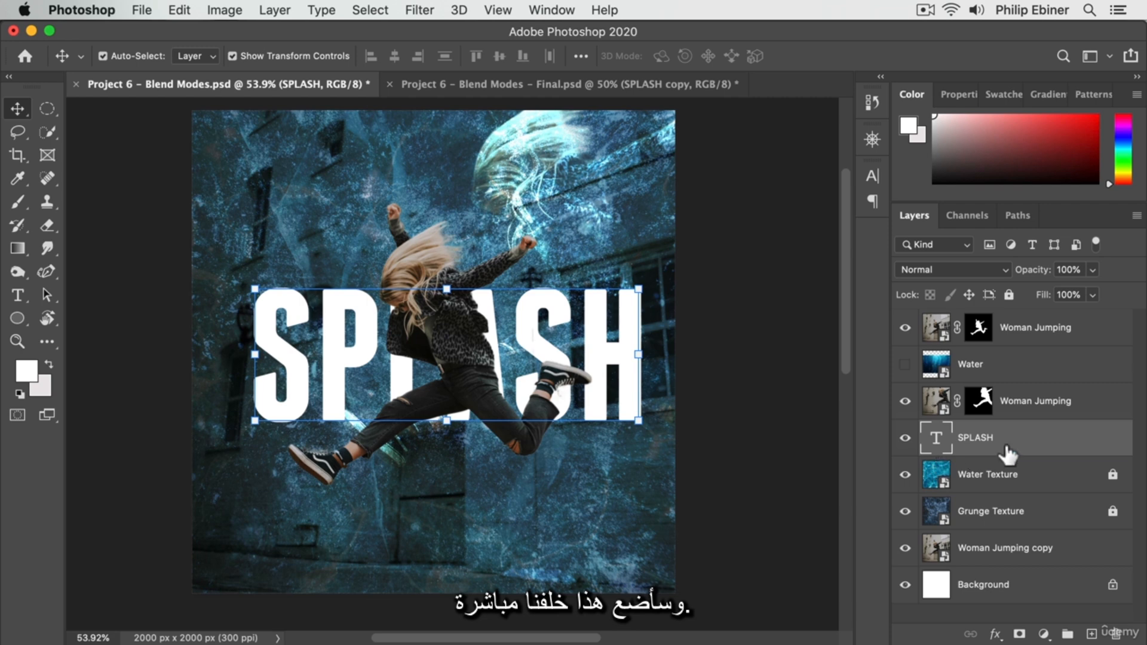
drag(1021, 447, 1013, 365)
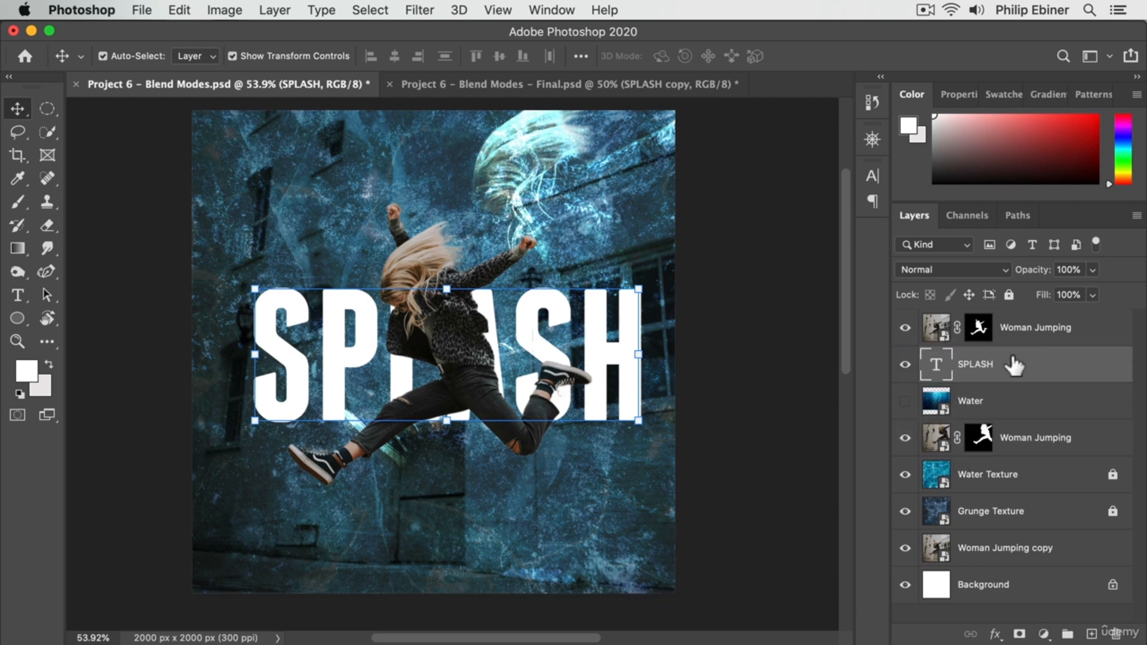
Step: Shift the SPLASH text slightly left across the woman and try scaling it to 105.17%
drag(614, 333, 601, 333)
drag(632, 283, 535, 348)
key(Return)
drag(620, 285, 645, 257)
key(alt+super+z)
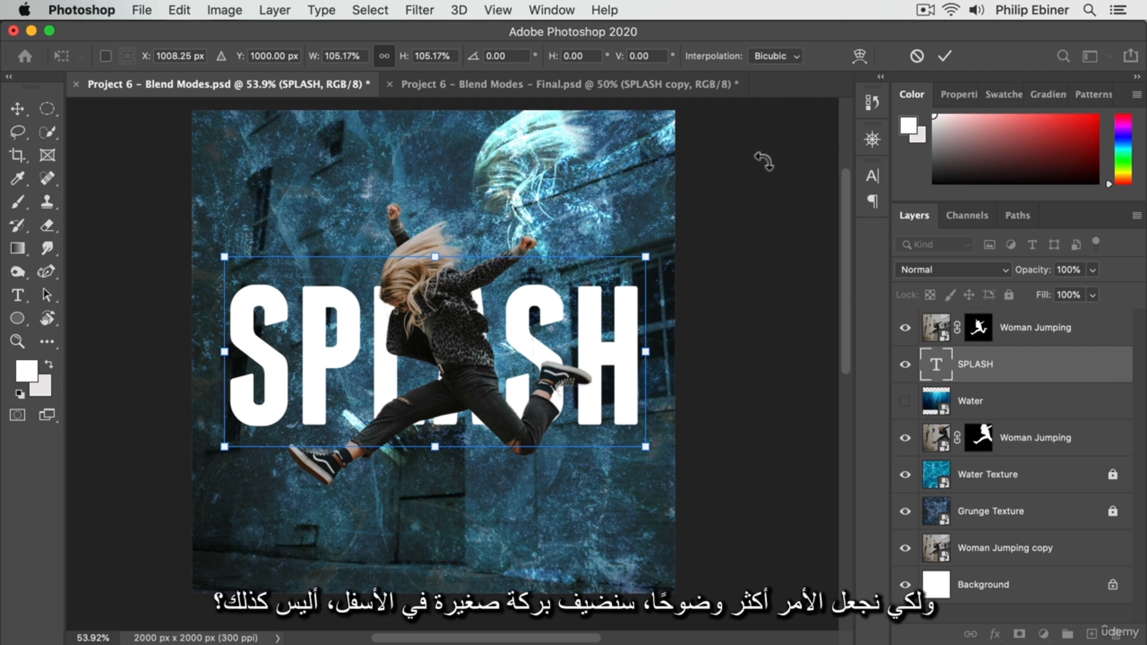
Step: Examine the layer stack of the final reference file to see which water image colours the background
click(452, 85)
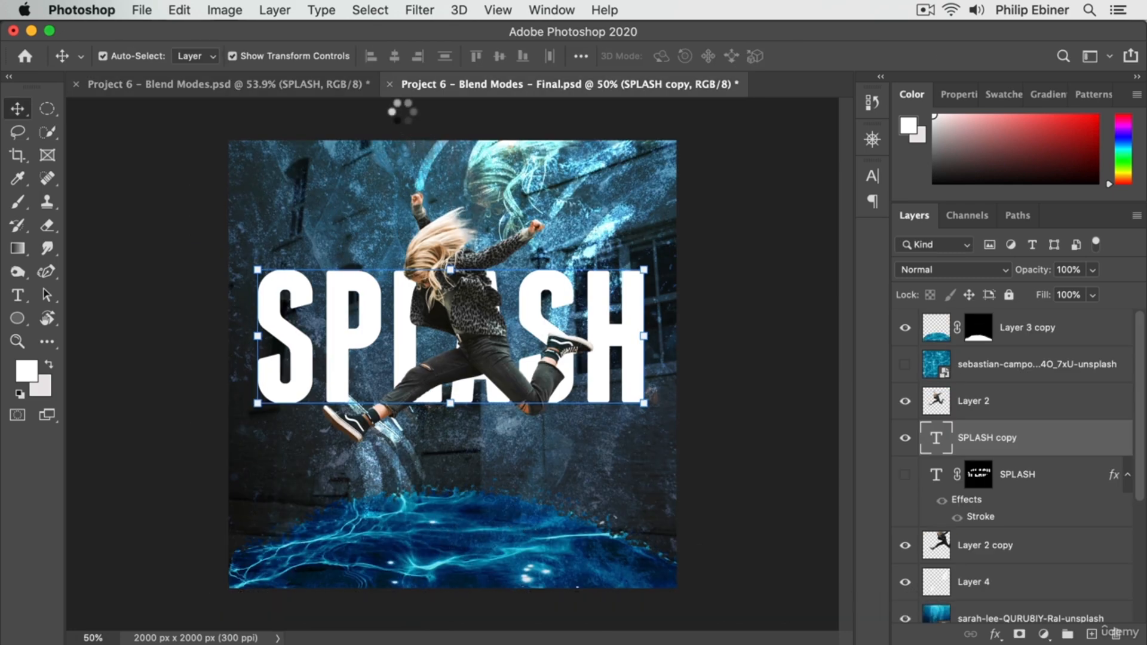
scroll(1015, 549, down, 1)
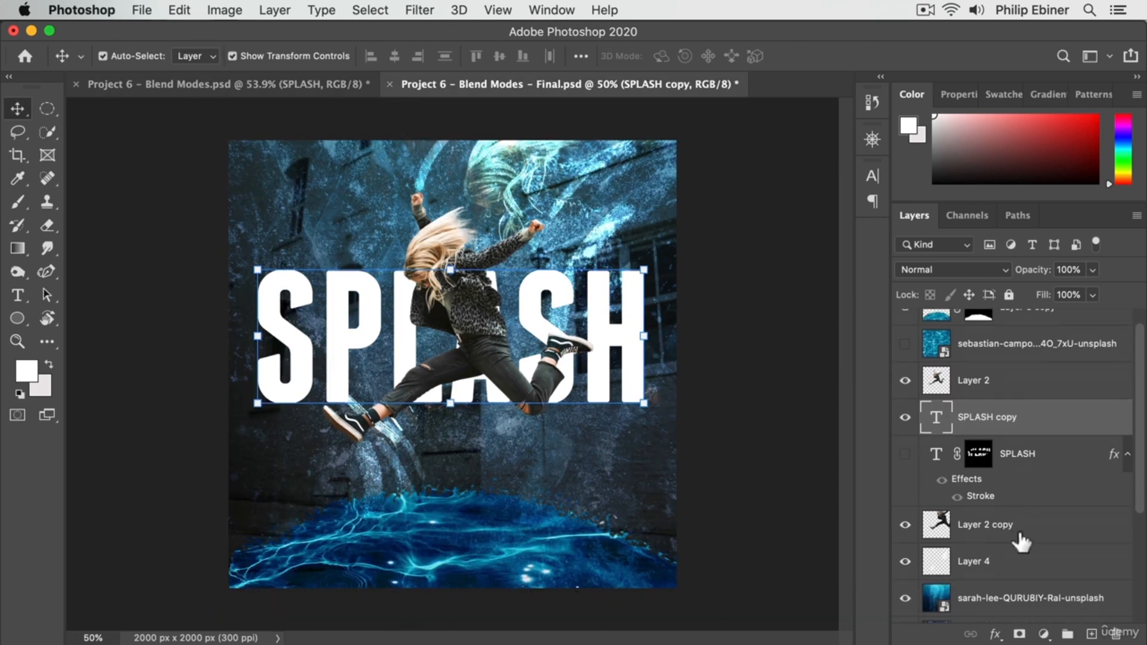
click(227, 85)
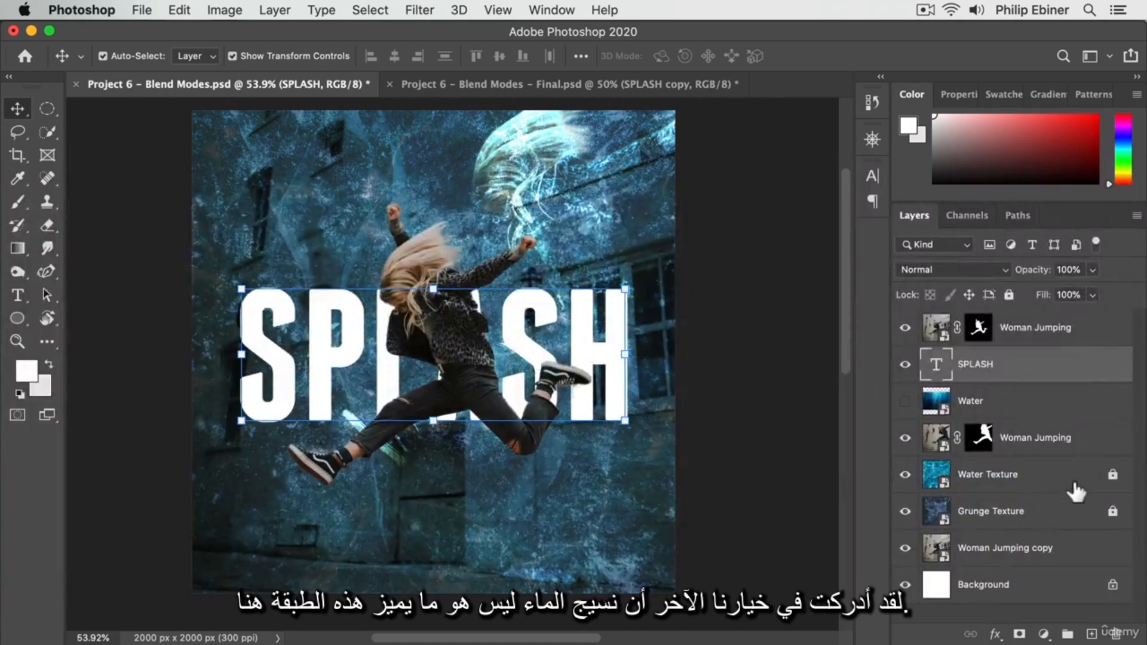
Step: Unlock the Water Texture layer, toggle its visibility to compare the effect, and show the hidden Water layer
click(1030, 479)
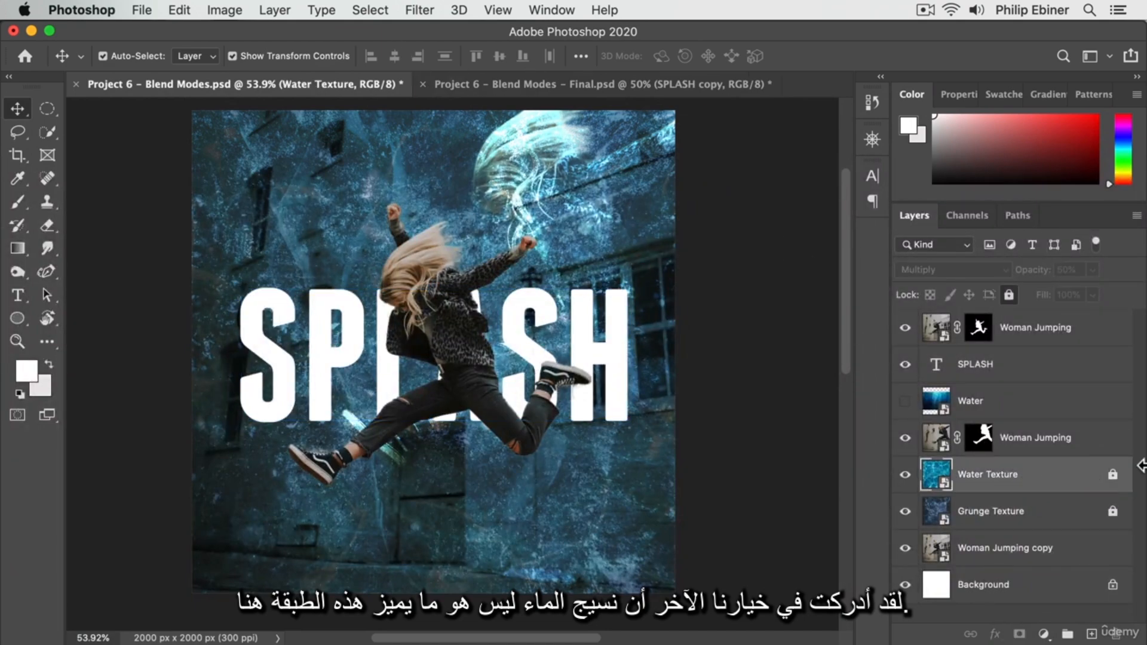
click(1112, 476)
click(906, 475)
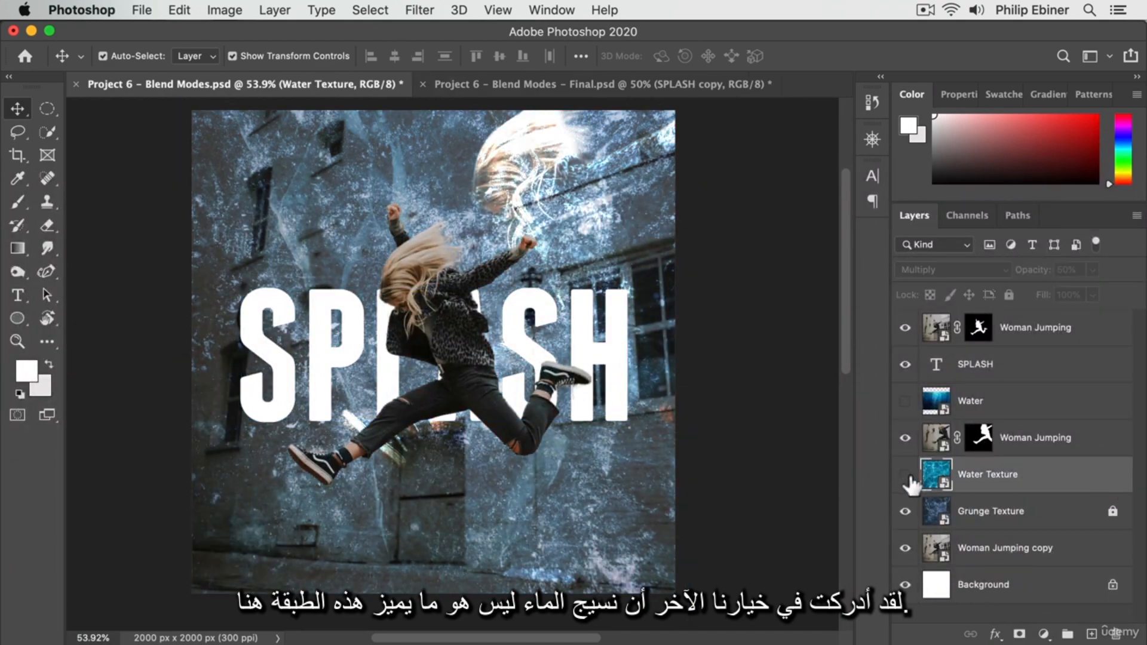
click(906, 475)
click(906, 401)
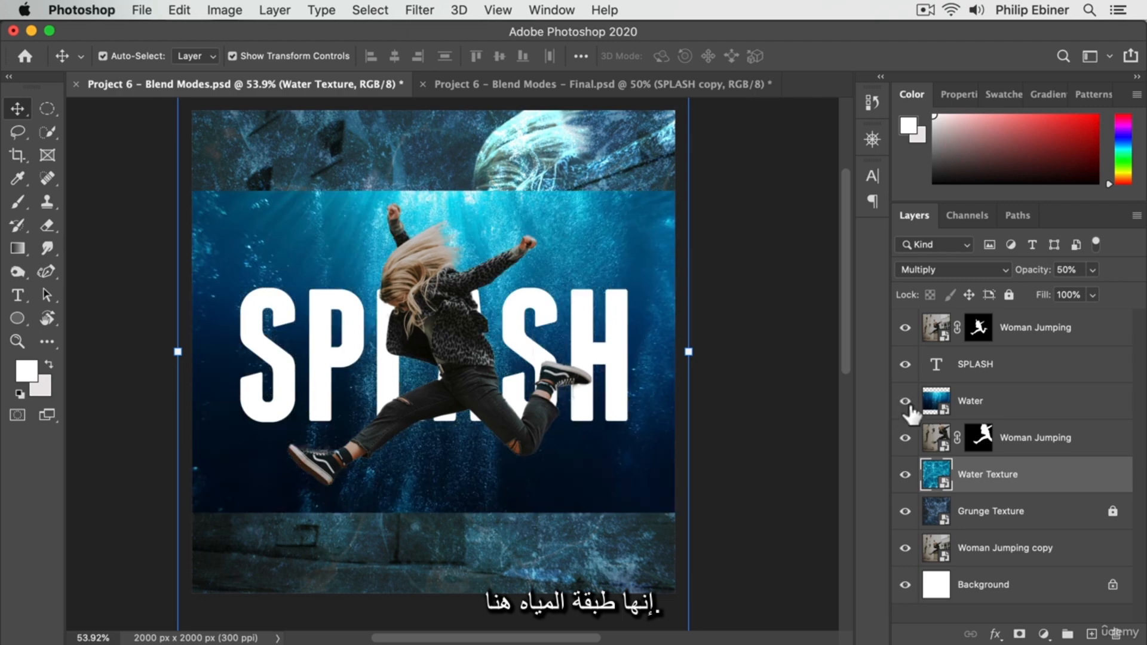
Step: Enlarge the Water image from its centre to cover the whole canvas and place its layer directly above Grunge Texture
click(591, 238)
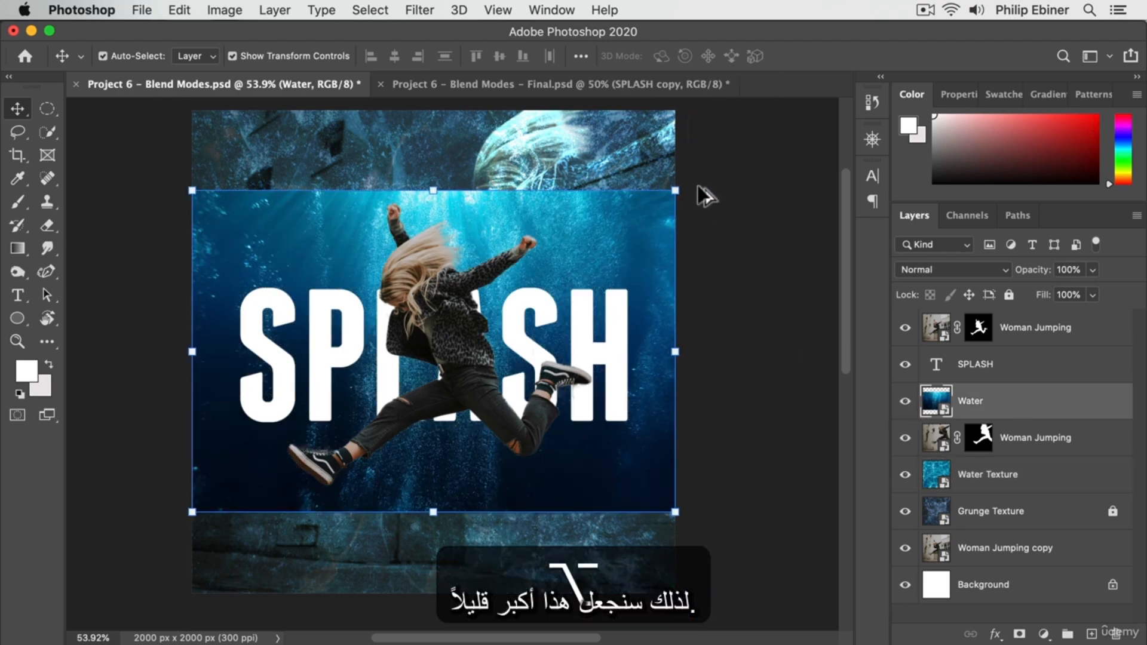
drag(677, 191, 827, 114)
key(Return)
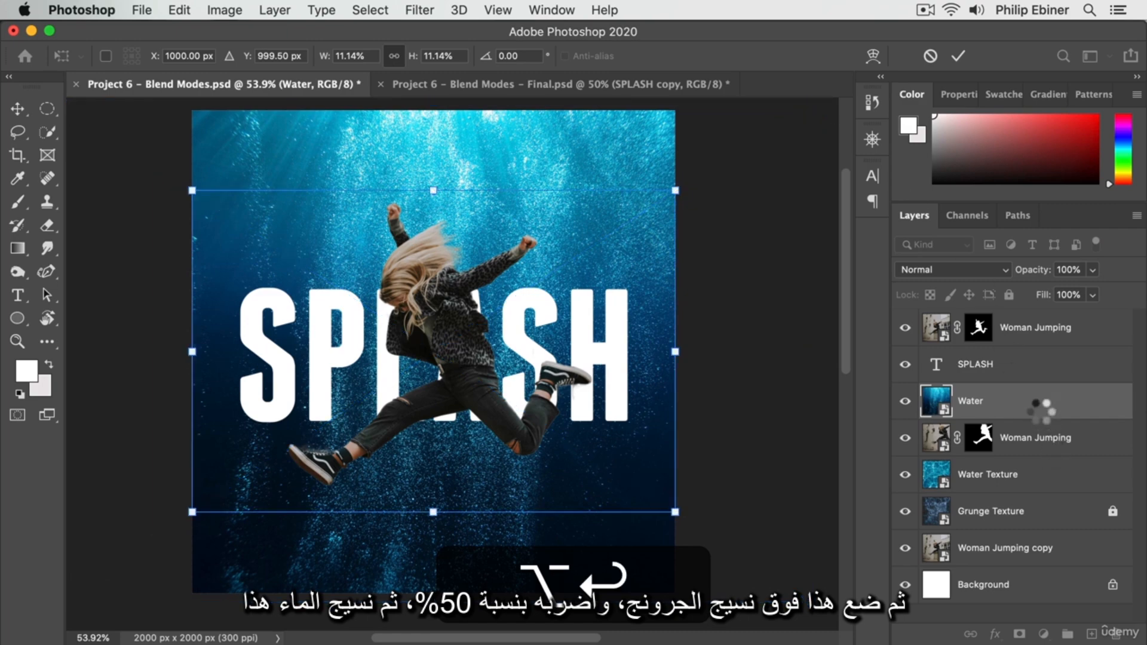
drag(1047, 407, 1021, 500)
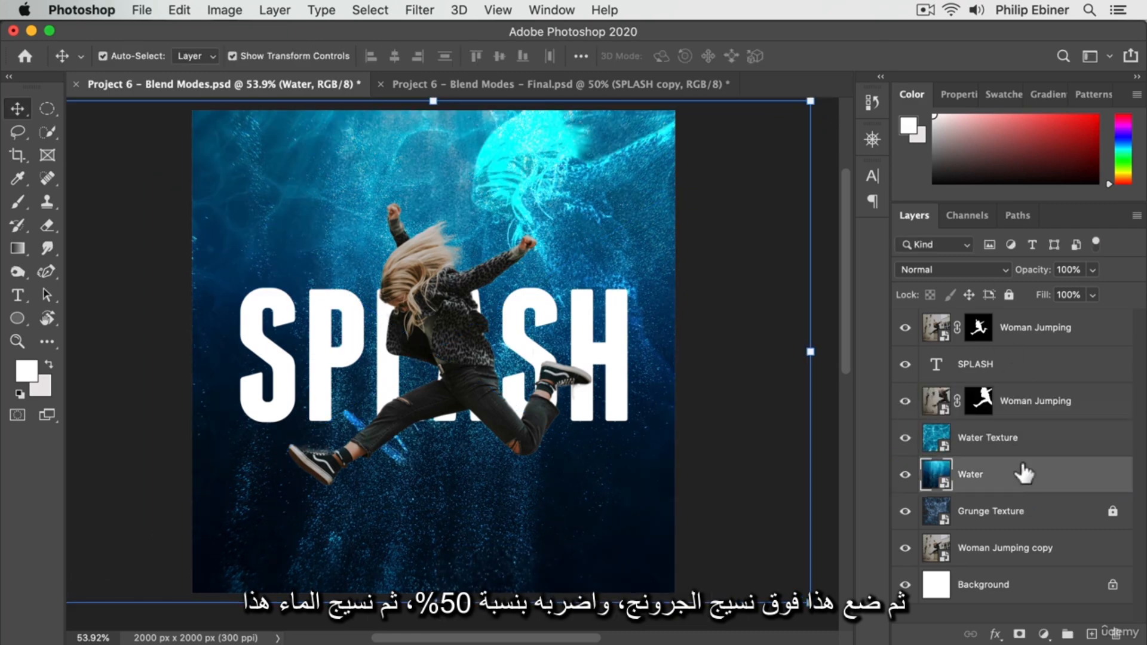
Step: Set the Water layer's blend mode to Multiply and its opacity to 50%
click(951, 265)
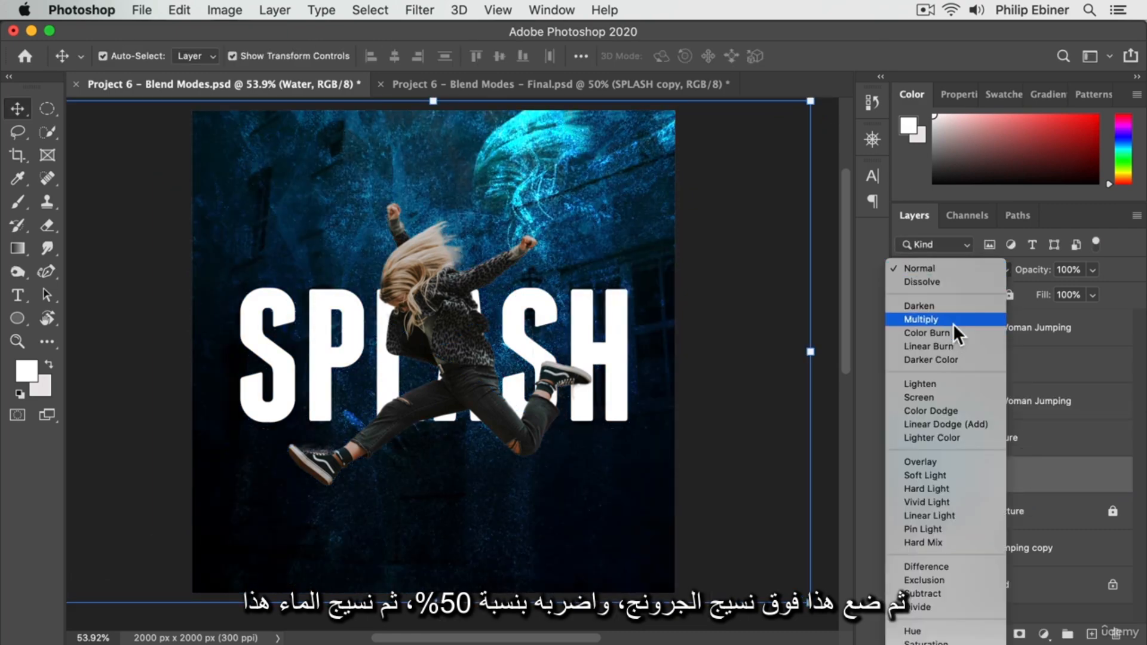
click(950, 323)
text(50)
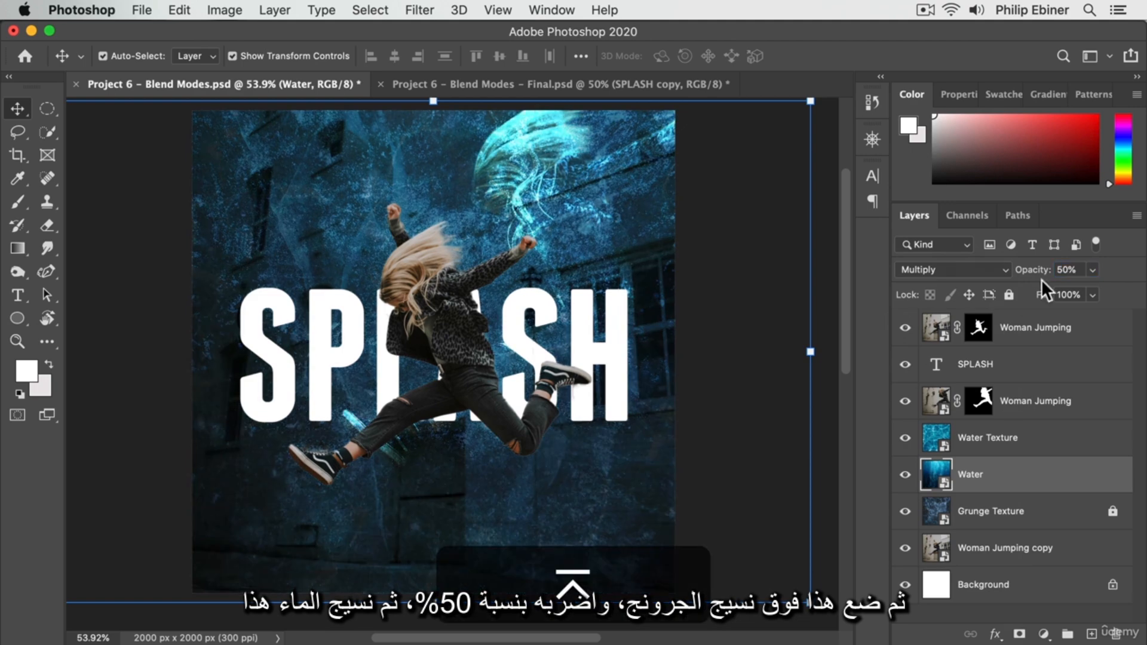
Step: Set the Water Texture layer to Normal blending at 100% opacity and move it up until its lower edge nears the canvas bottom
click(1021, 446)
click(1008, 269)
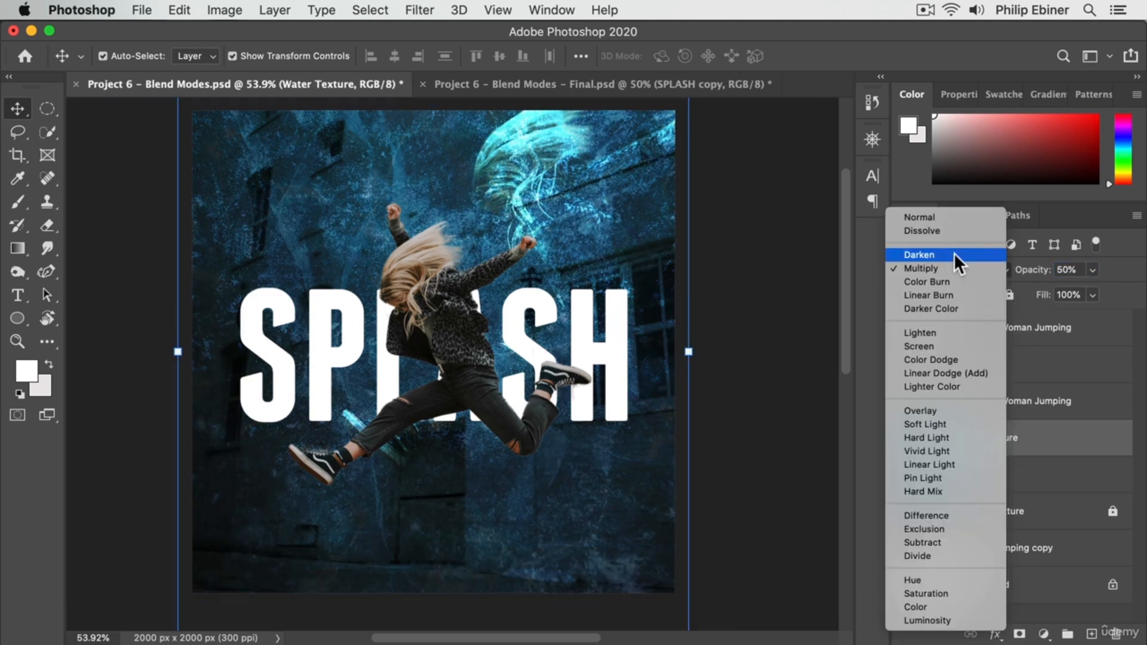
click(952, 220)
click(1004, 271)
click(1030, 269)
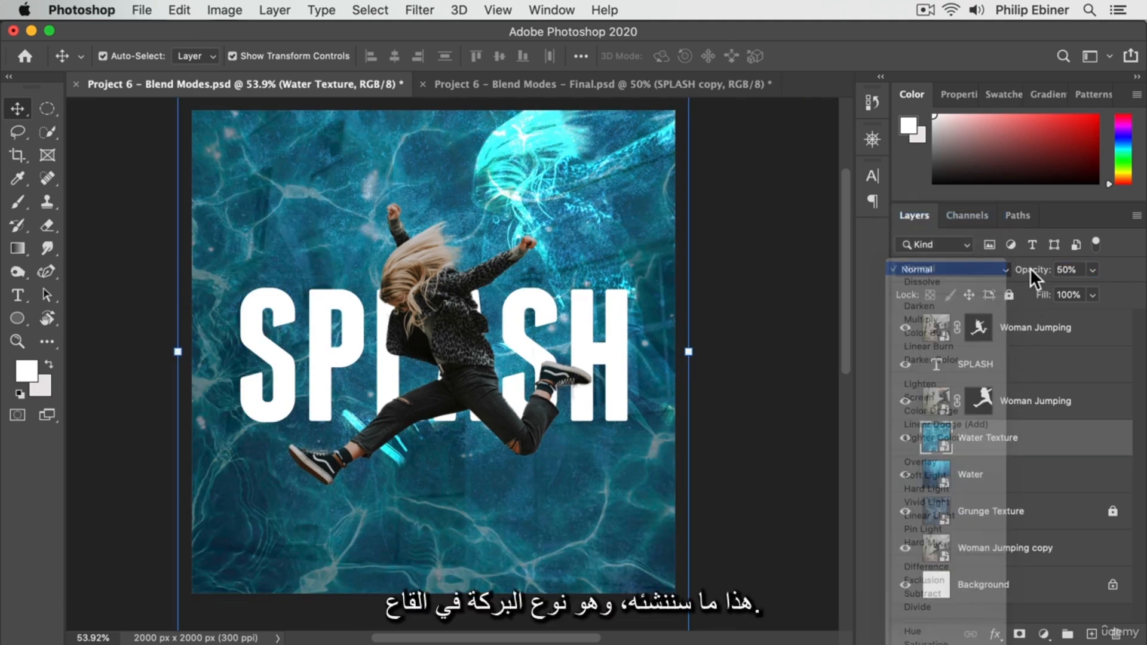
drag(1031, 270, 1139, 300)
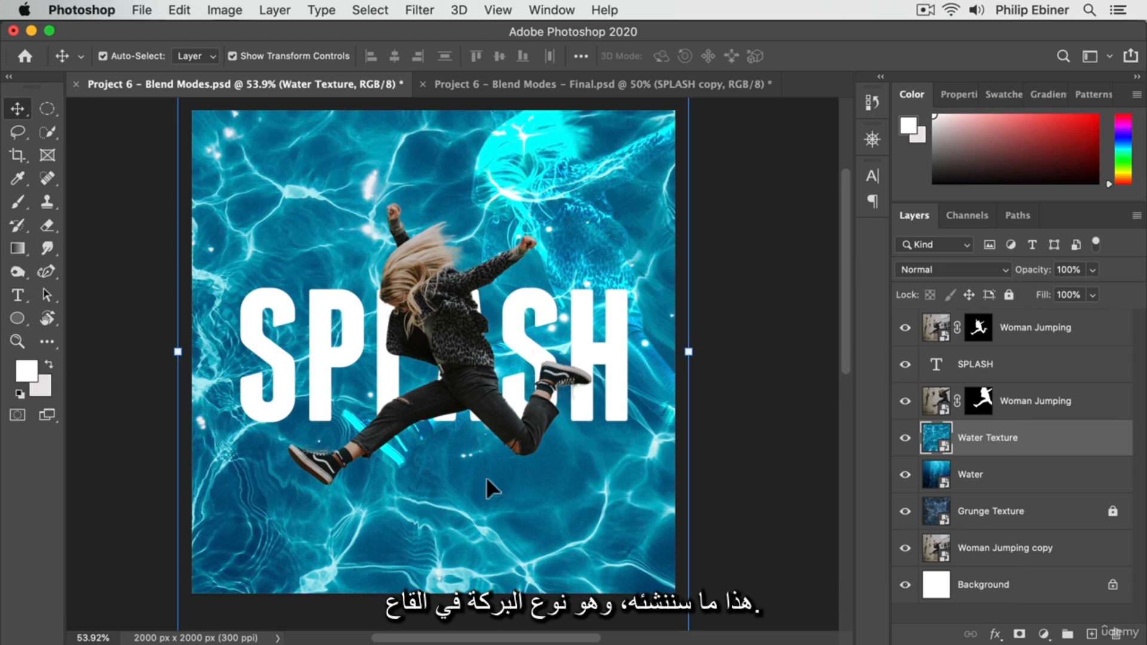
drag(549, 582, 552, 382)
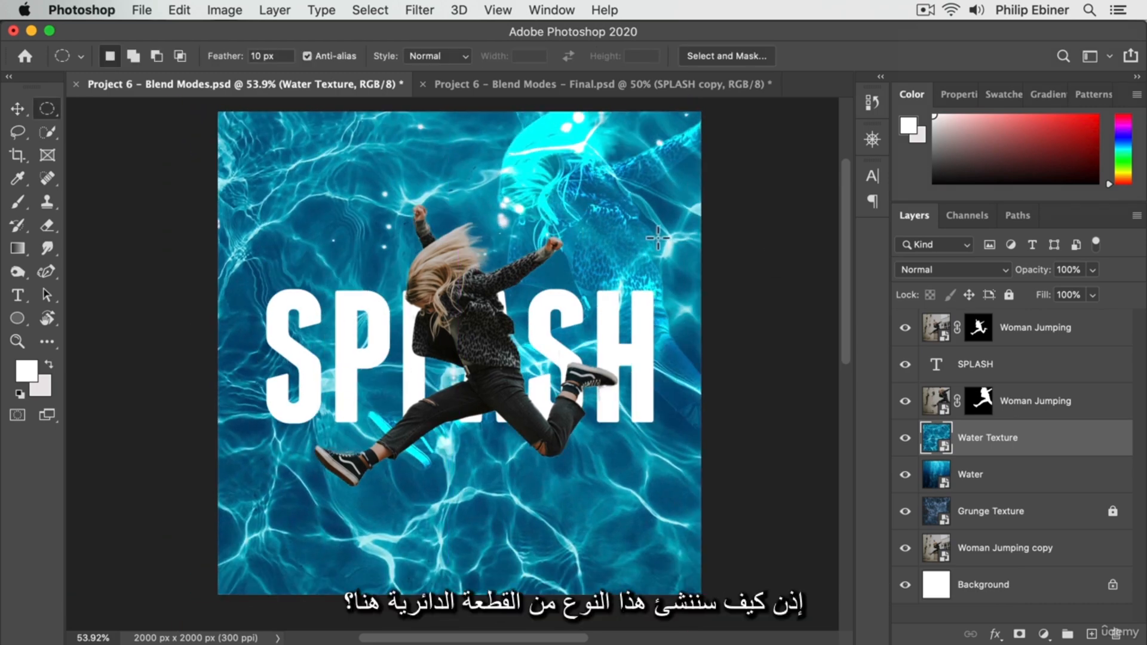
Step: Examine the curved pool shape at the bottom of the final reference file's composition
click(17, 108)
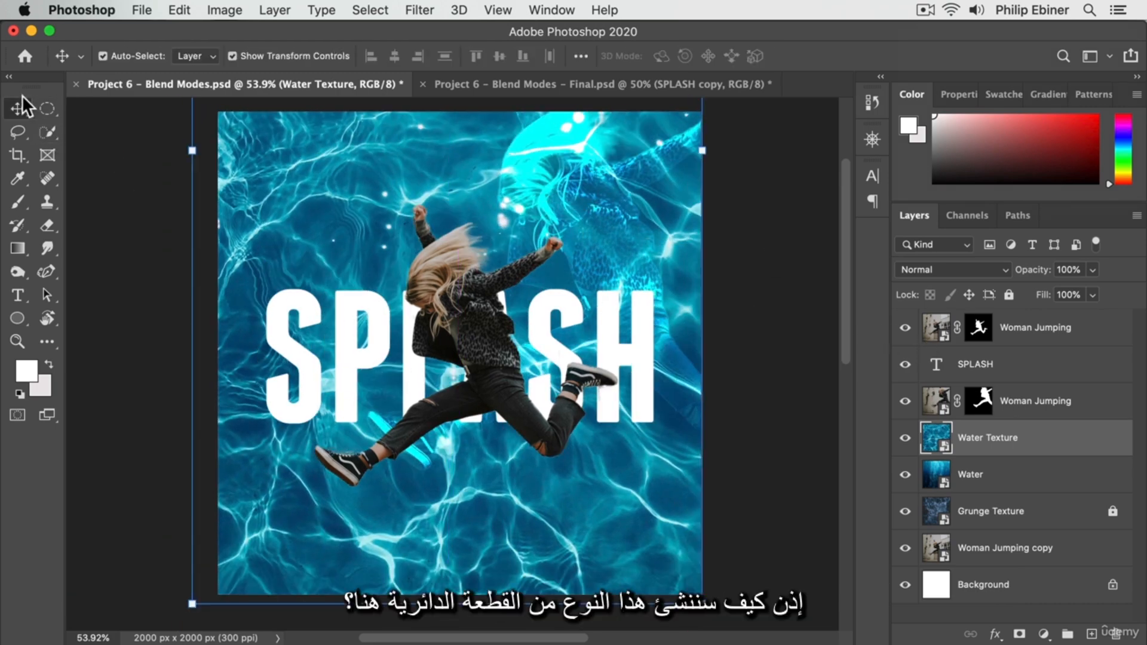
click(507, 84)
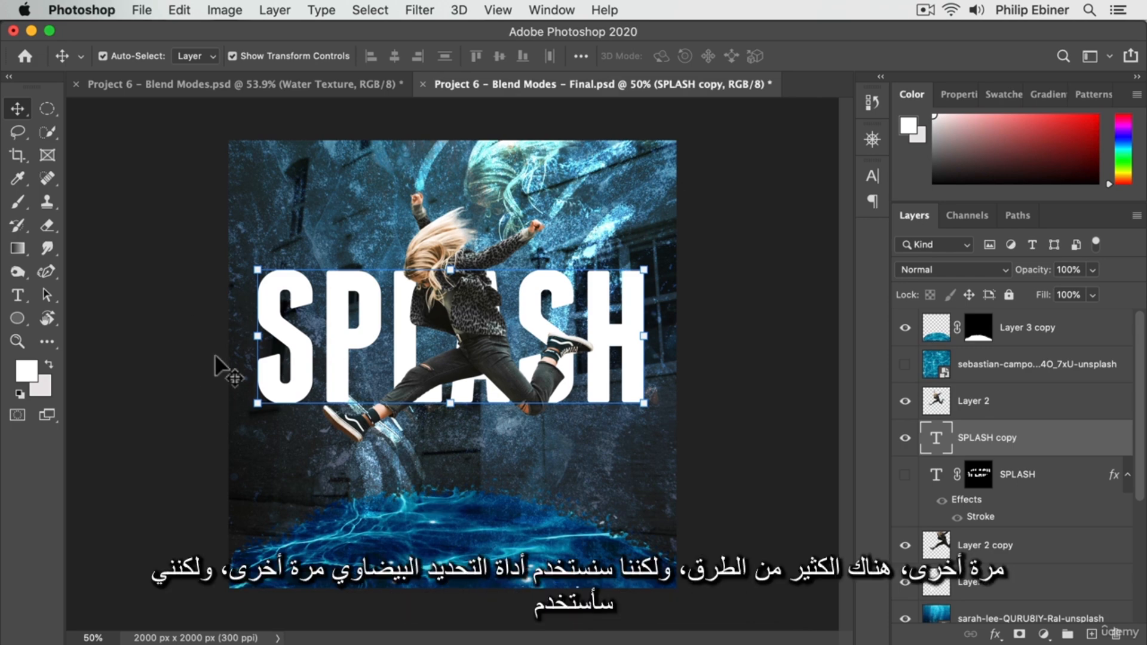
click(128, 74)
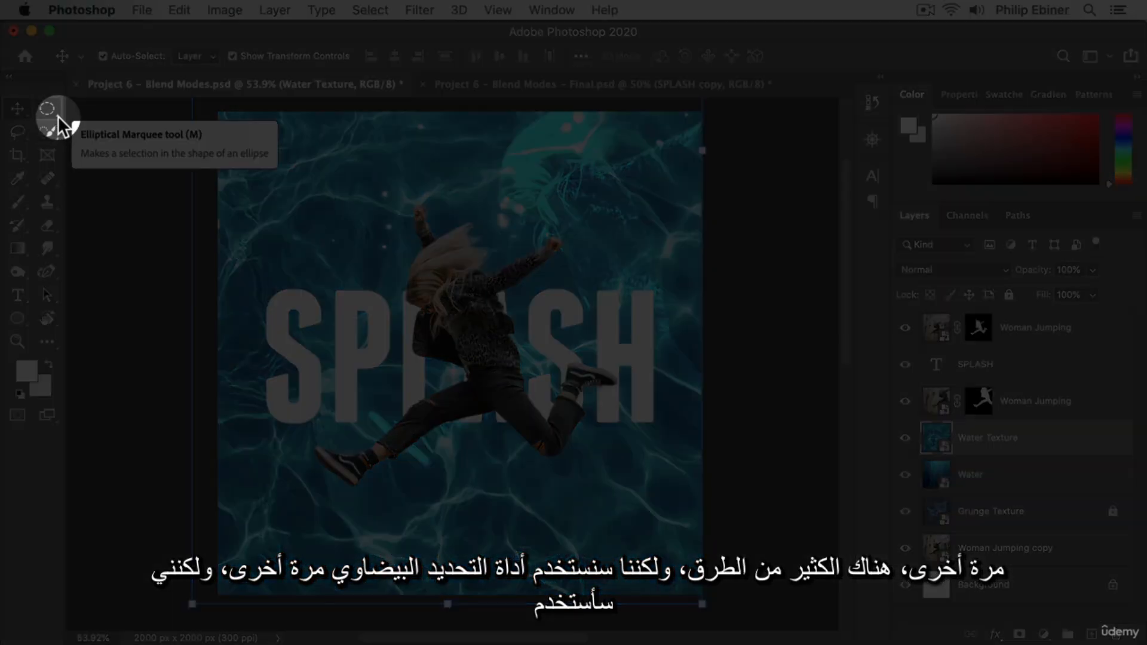
Step: Draw a wide elliptical selection with a 10 px feather across the lower canvas and nudge it slightly left and down
click(56, 109)
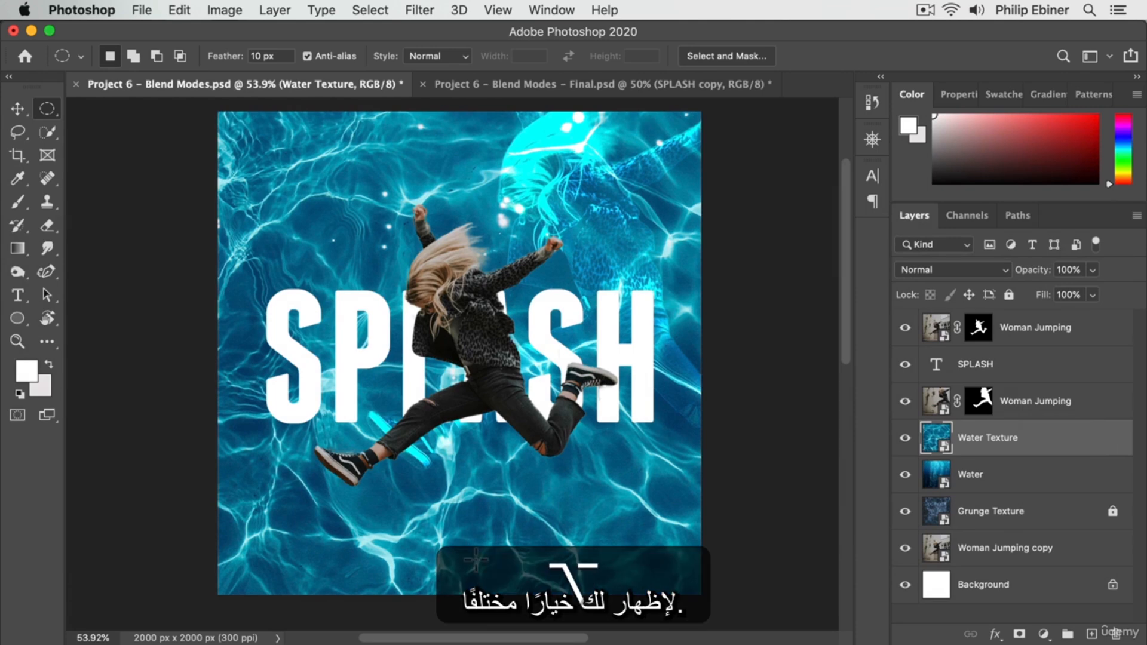
mouse_move(476, 560)
mouse_down()
mouse_move(724, 618)
mouse_move(755, 638)
mouse_move(744, 625)
mouse_move(772, 633)
mouse_move(764, 624)
mouse_up()
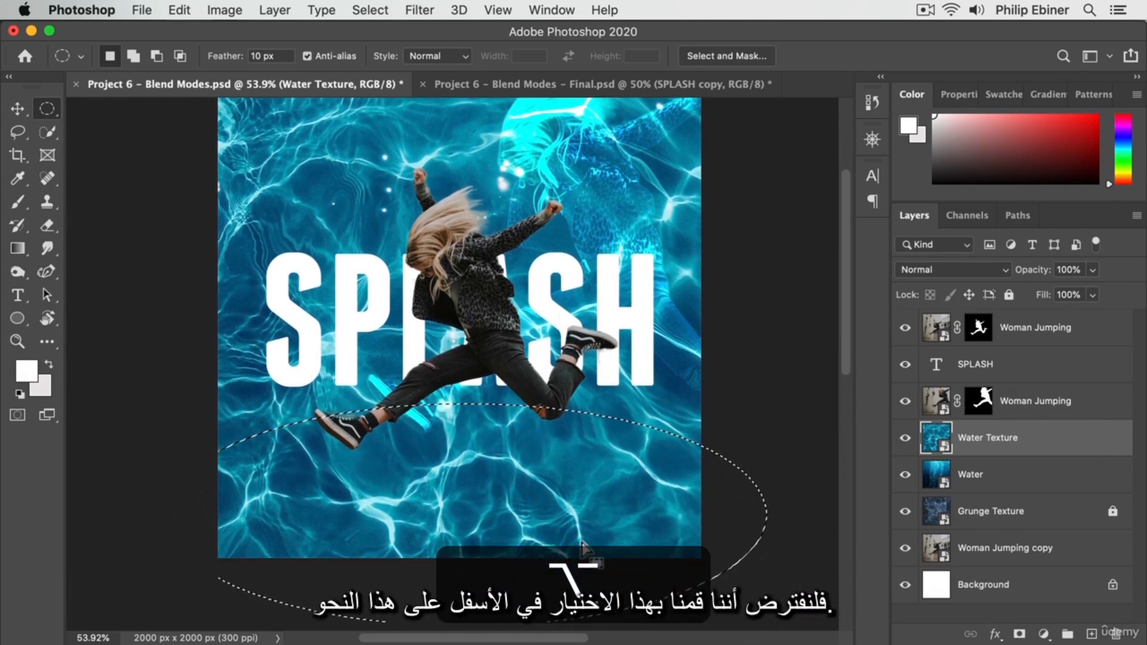
key(shift)
key(shift+Down)
key(shift+Down)
key(shift+Down)
key(shift+Down)
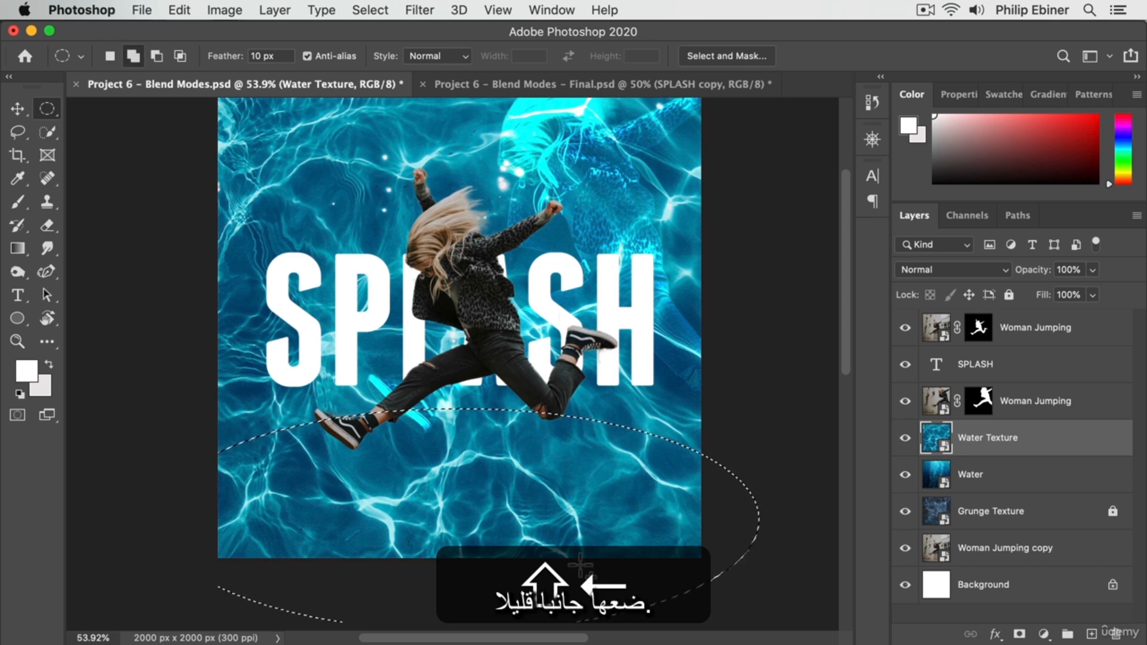
key(shift+Down)
key(shift+Down)
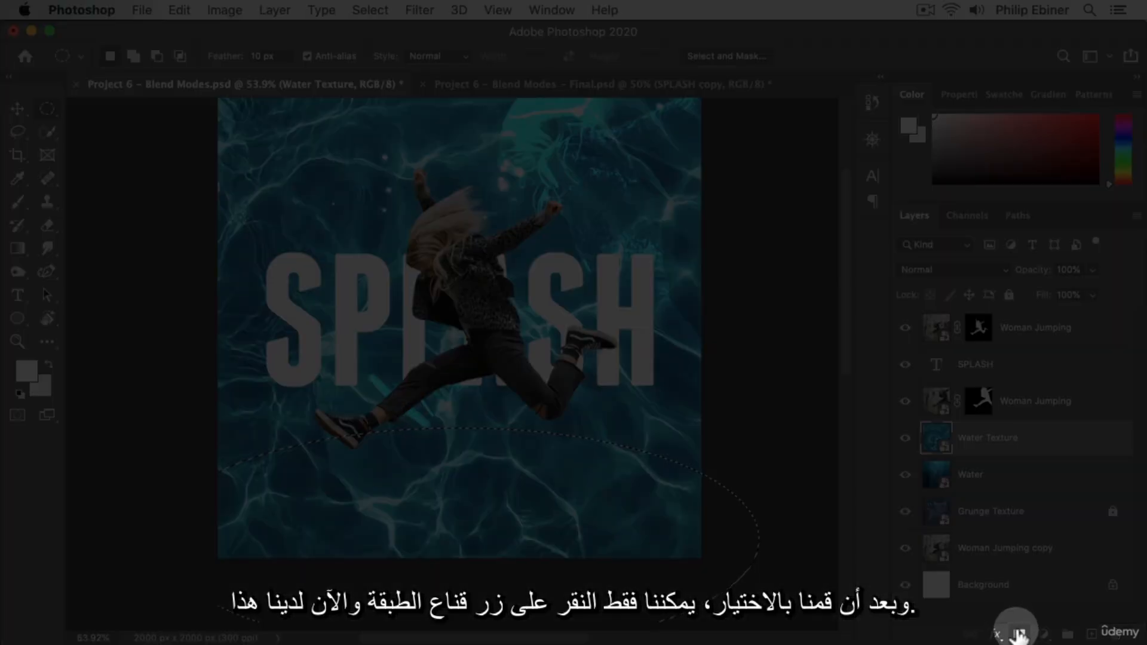
Step: Mask the Water Texture layer with the elliptical selection and nudge the masked pool down towards the canvas bottom
click(1017, 634)
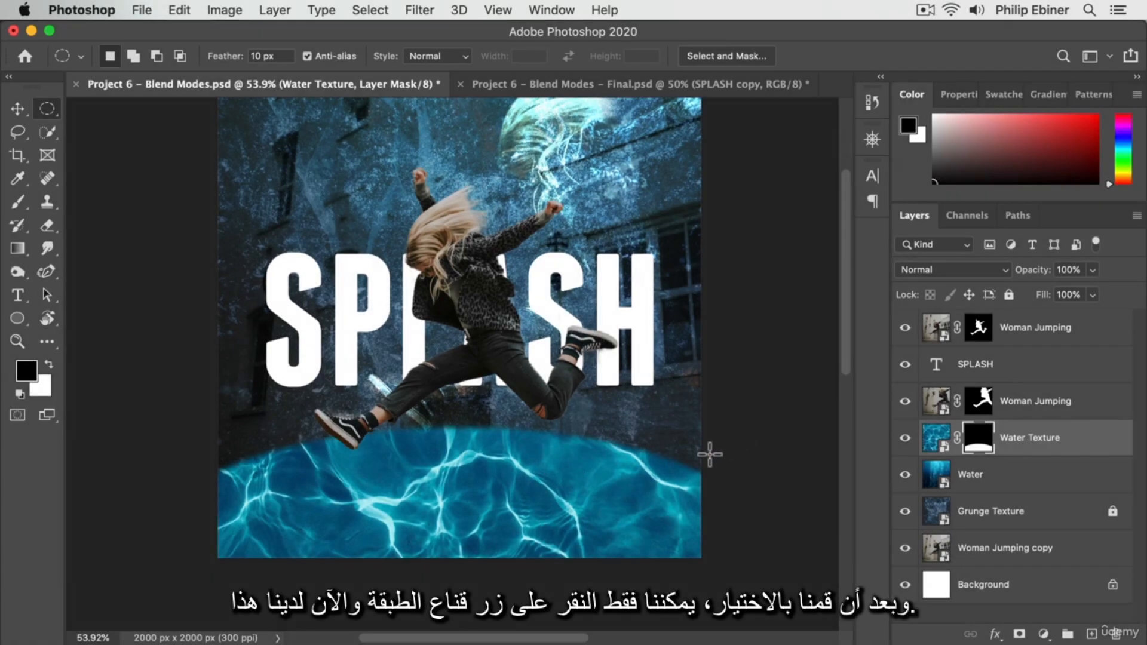
key(v)
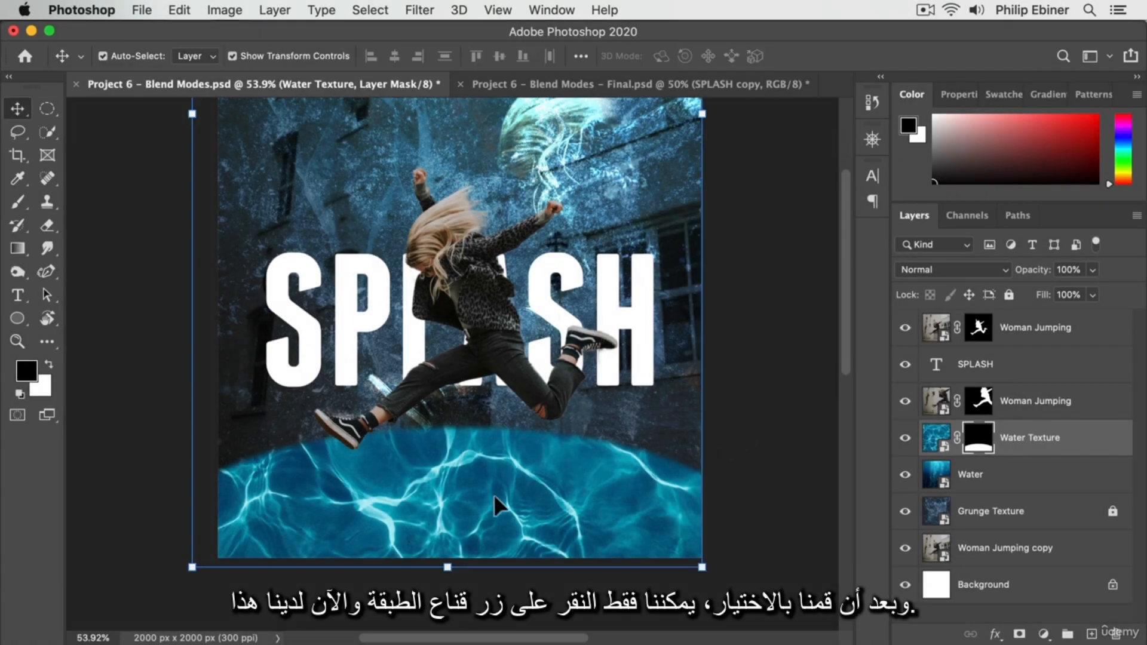
click(1040, 441)
key(shift+Down)
key(shift+Down)
key(shift+Down)
key(shift+Down)
key(shift+Down)
key(shift+Down)
key(shift+Down)
key(shift+Down)
key(shift+Down)
key(shift+Down)
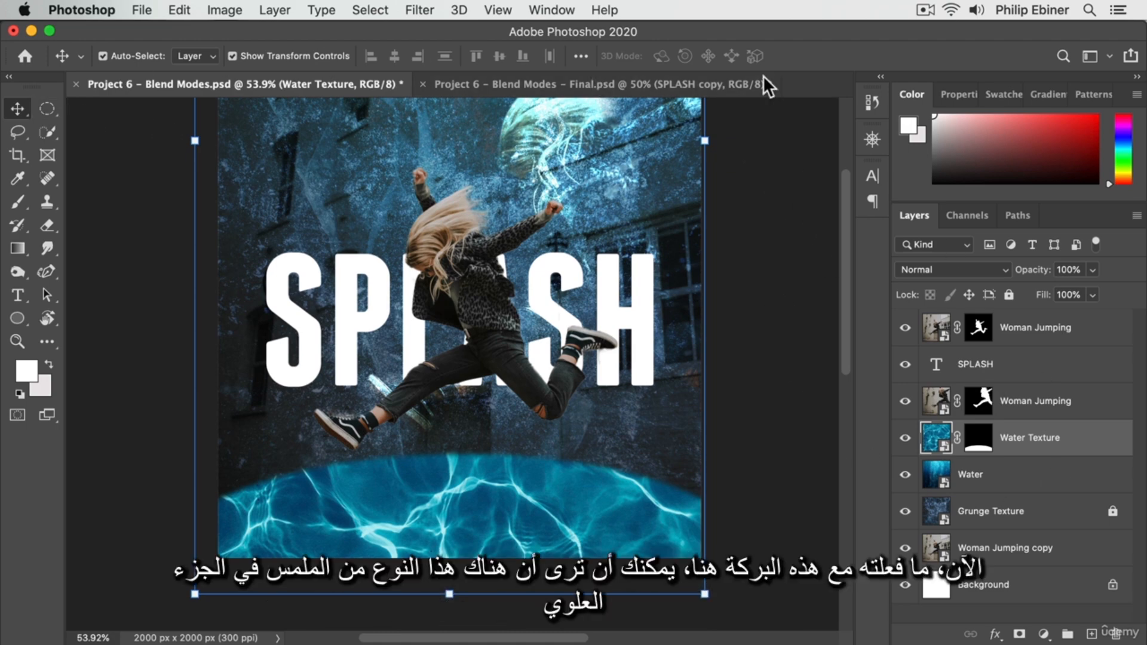
Step: Examine the rough textured edge of the pool in the final reference file, previewing its Layer 3 copy in Normal blending
click(643, 88)
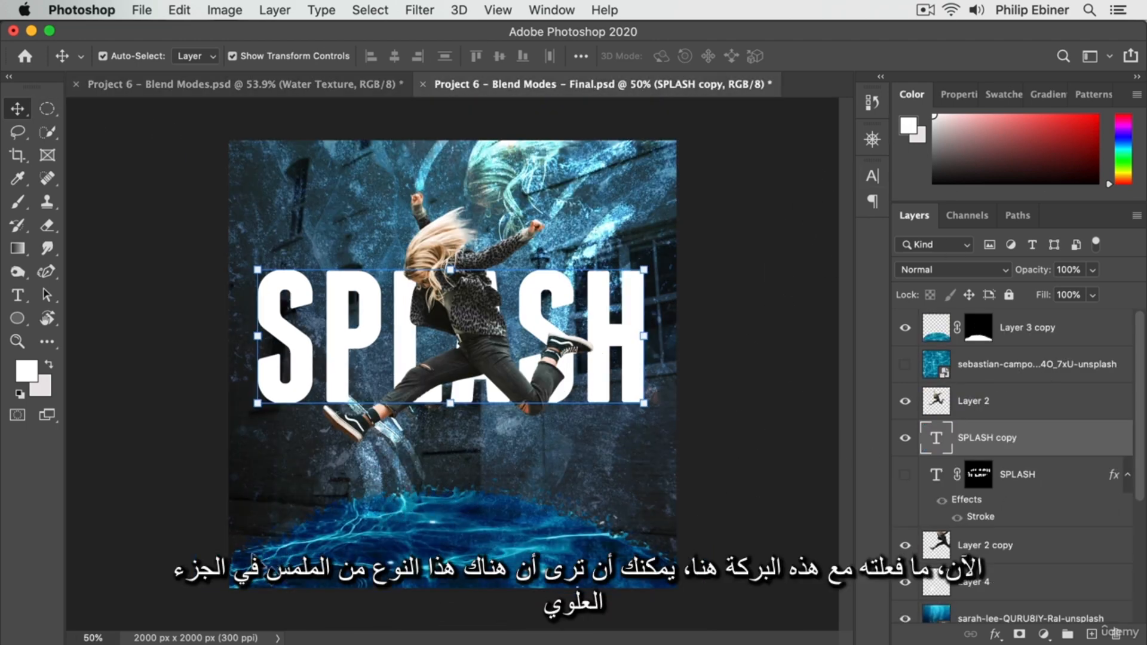
key(z)
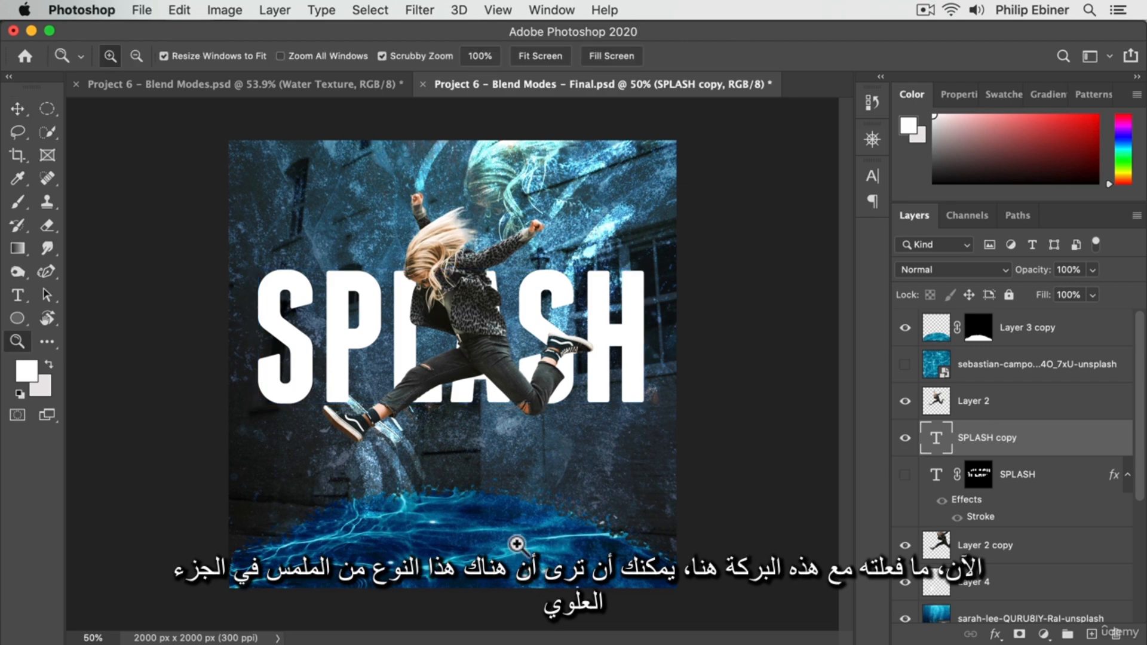
click(512, 543)
click(456, 525)
click(311, 457)
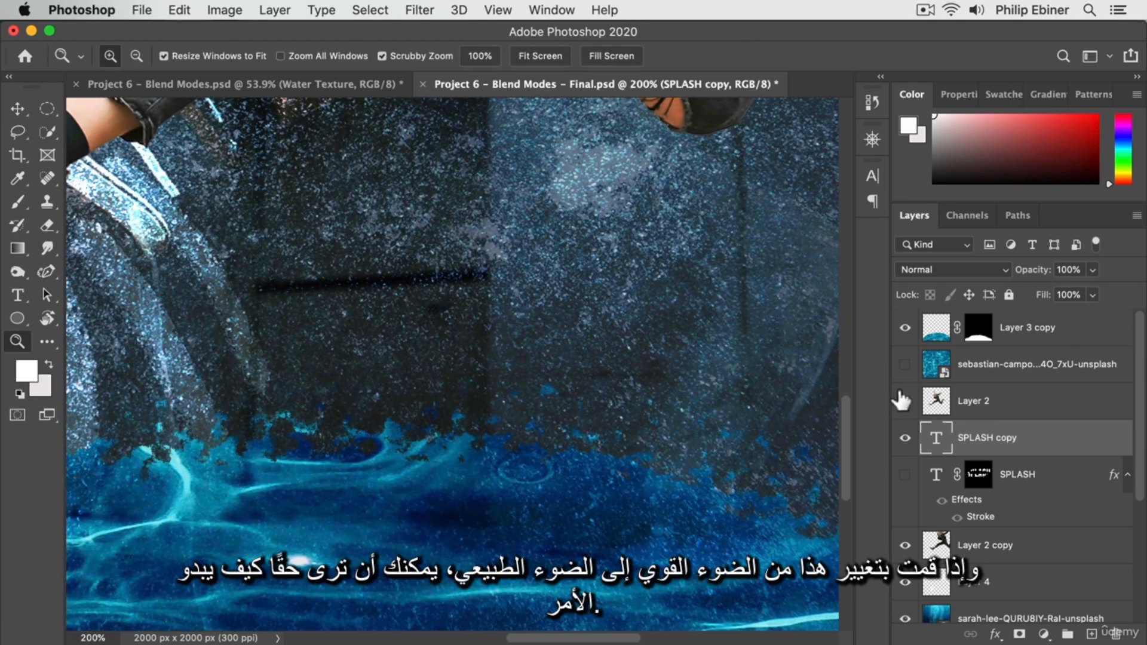
click(1086, 319)
click(973, 271)
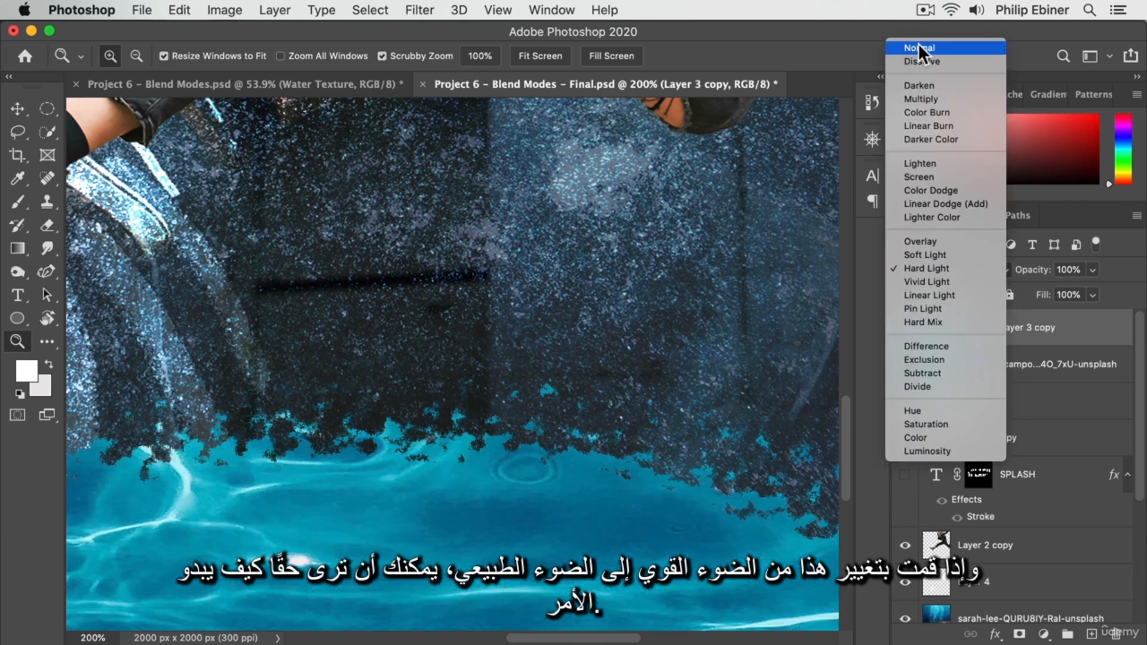
click(918, 48)
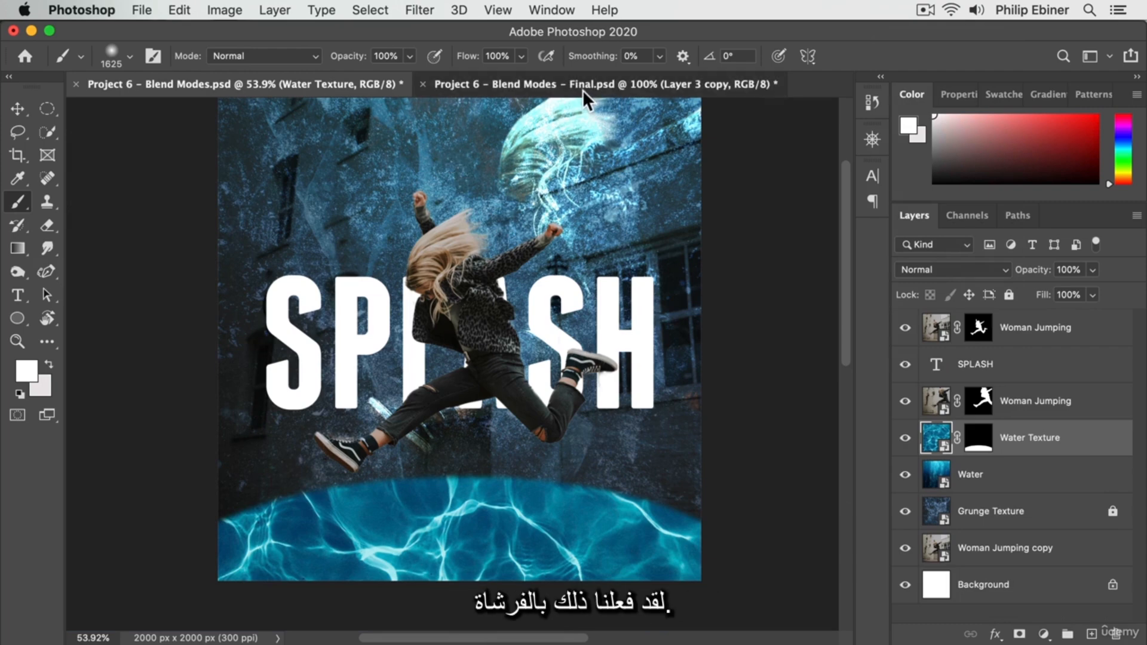
click(584, 90)
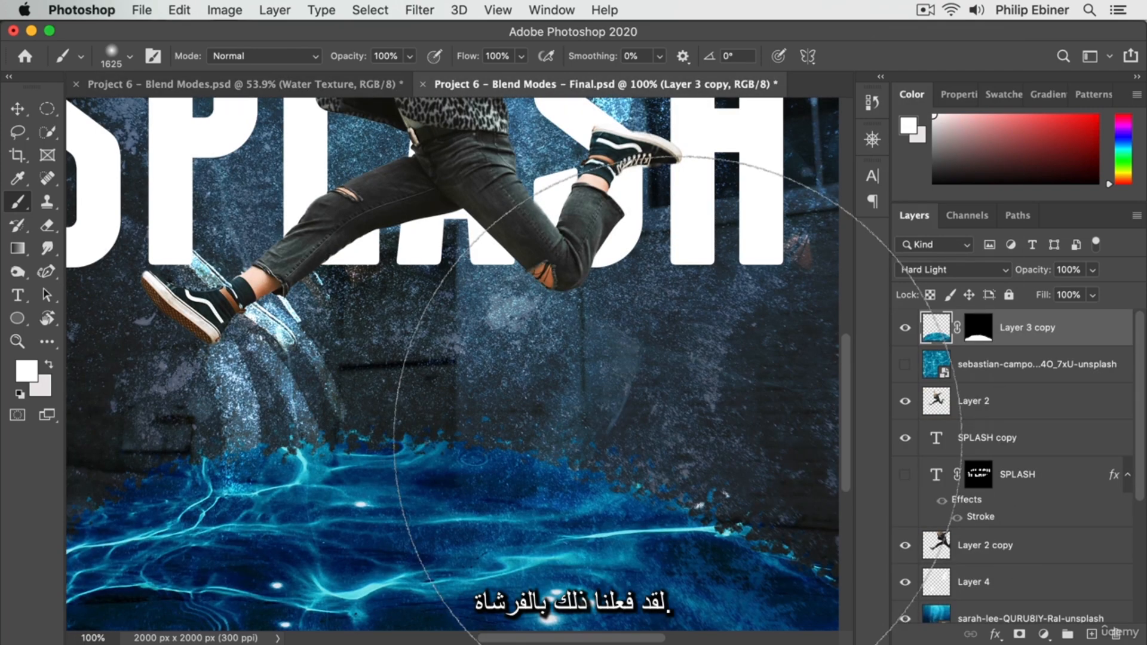
click(30, 107)
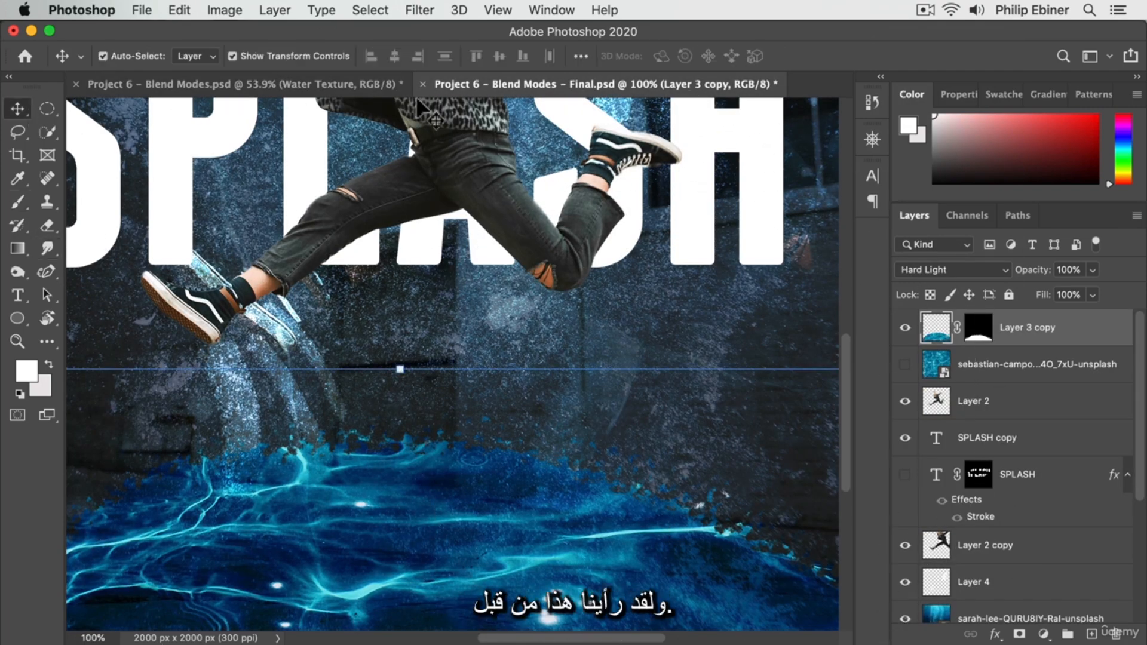
Step: Return to the working file and prepare a black 354 px brush on the Water Texture layer's mask
click(339, 88)
click(978, 437)
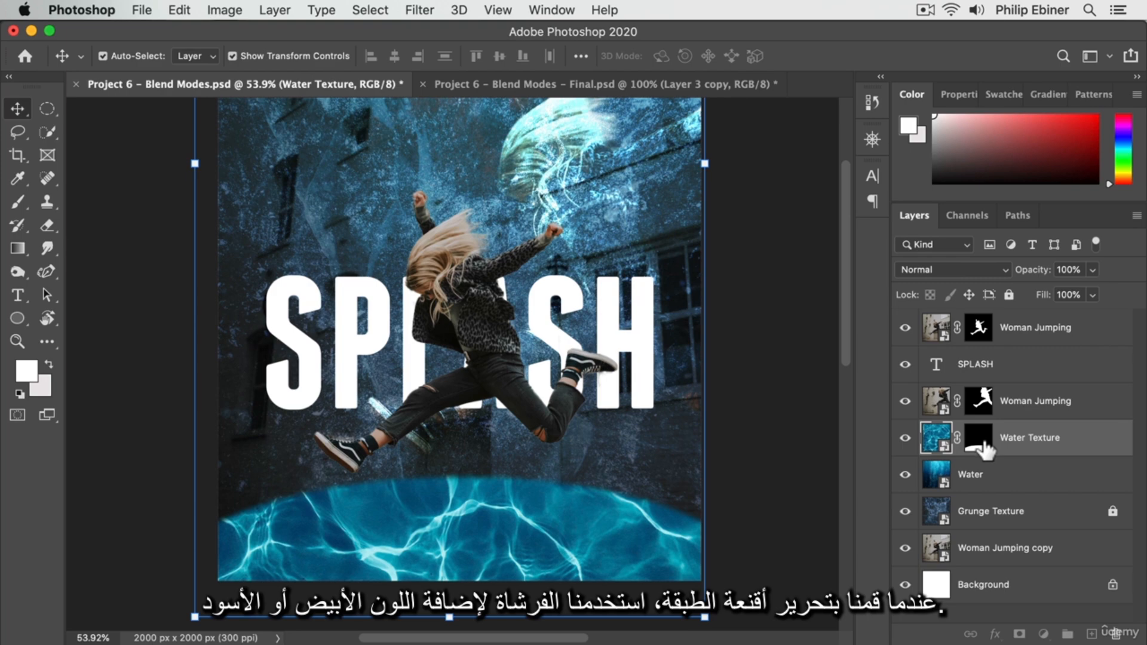
key(d)
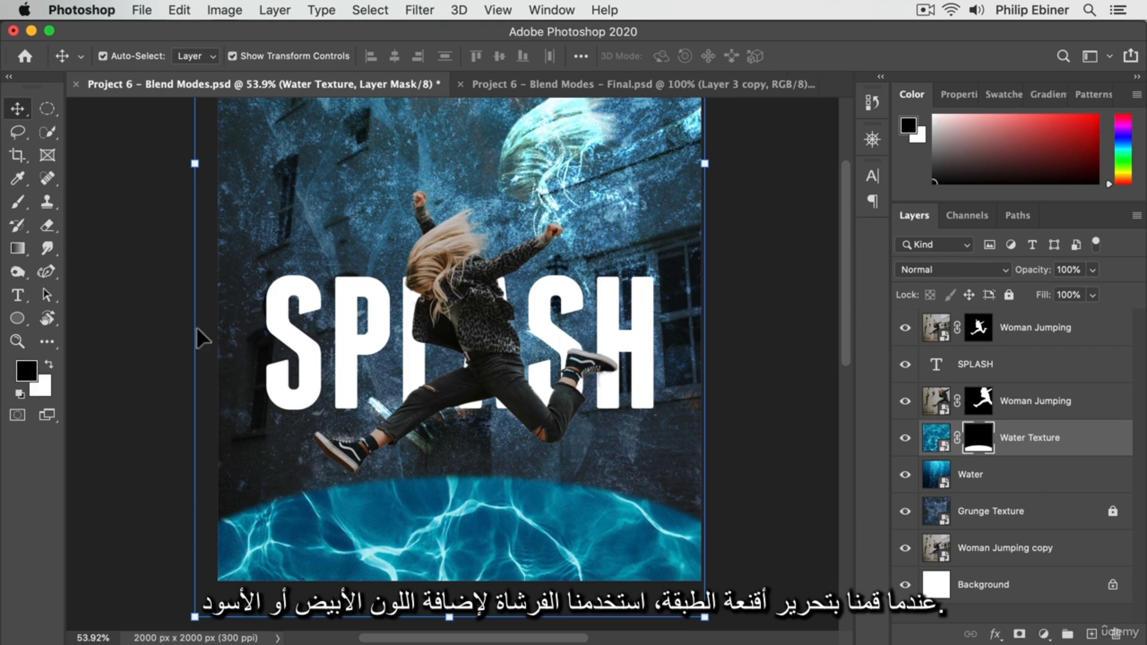
click(20, 204)
drag(582, 436, 273, 463)
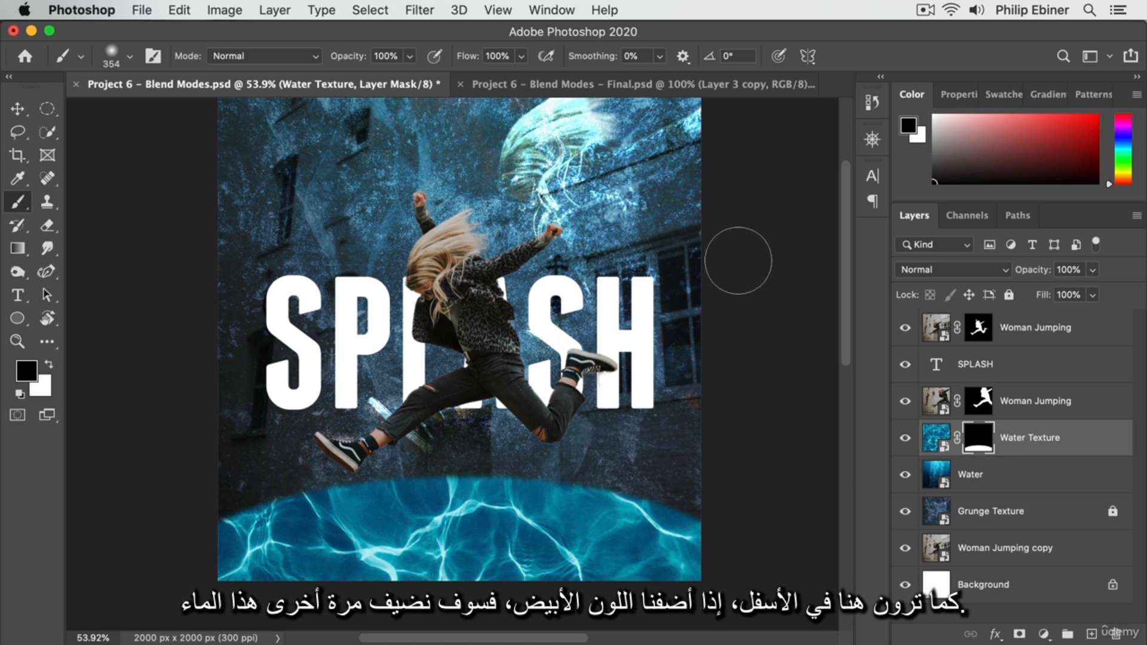
Step: Try painting white on the Water Texture mask around the jumping woman to bring water back, and undo the stroke
click(47, 366)
mouse_move(477, 188)
mouse_down()
mouse_move(396, 207)
mouse_move(323, 176)
mouse_move(723, 241)
mouse_move(535, 289)
mouse_move(451, 369)
mouse_move(320, 280)
mouse_move(449, 441)
mouse_move(488, 395)
mouse_move(433, 362)
mouse_move(451, 385)
mouse_up()
key(super+z)
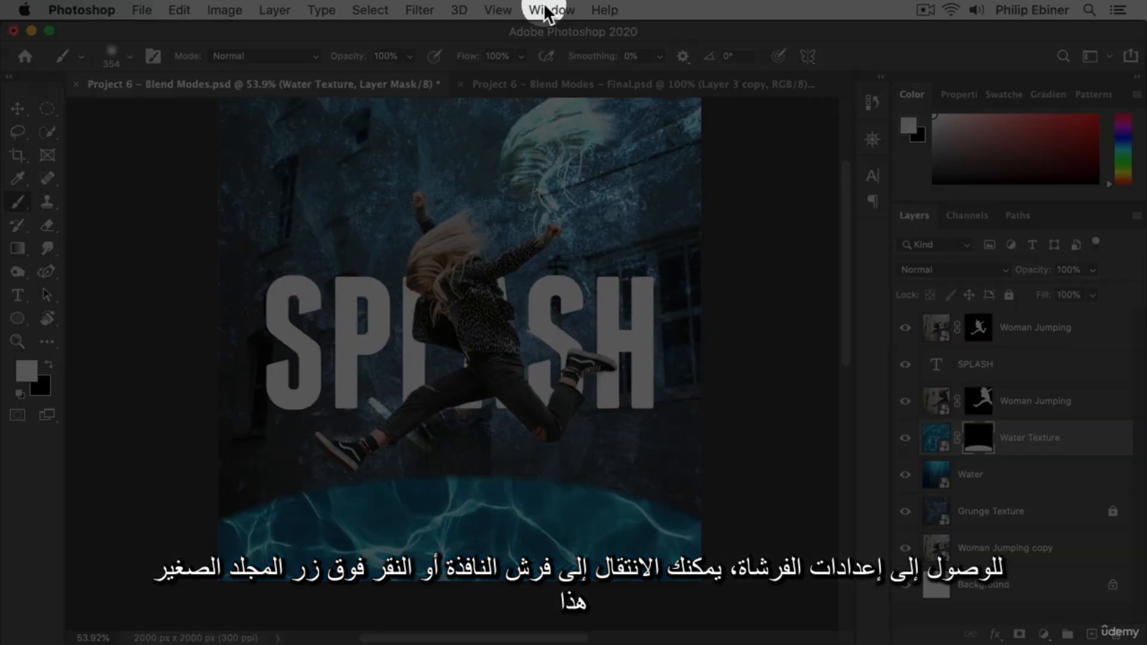
Step: Open the brush settings, look through the available brush tips and enable Shape Dynamics
click(550, 10)
click(164, 49)
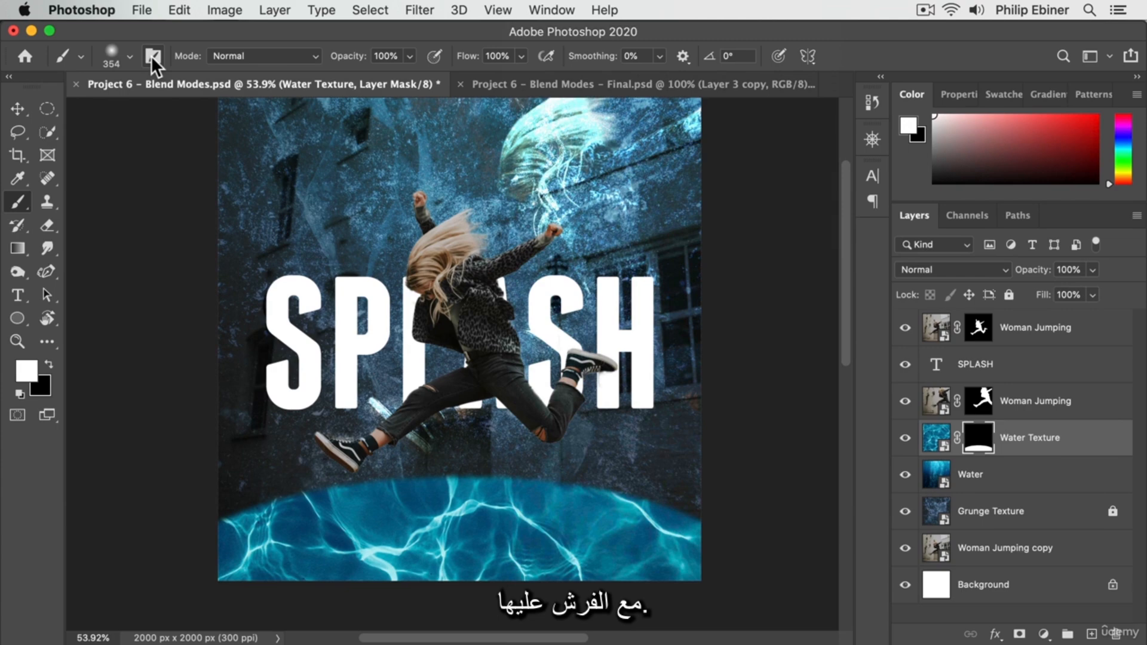
click(152, 56)
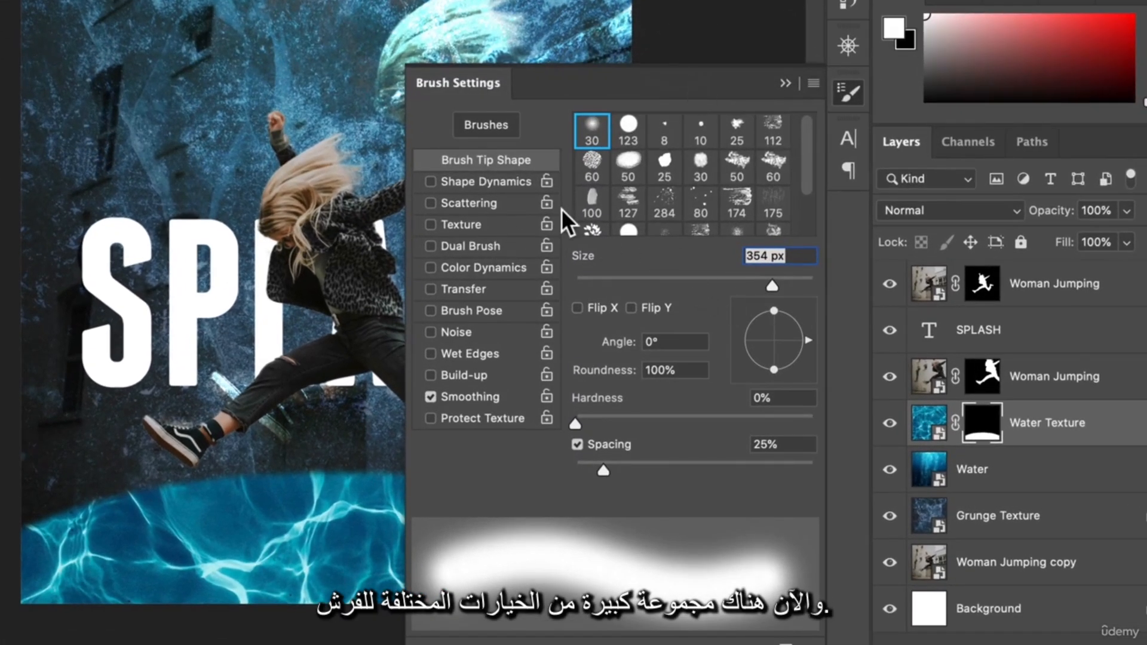
scroll(764, 192, down, 2)
scroll(764, 193, up, 2)
scroll(767, 203, down, 2)
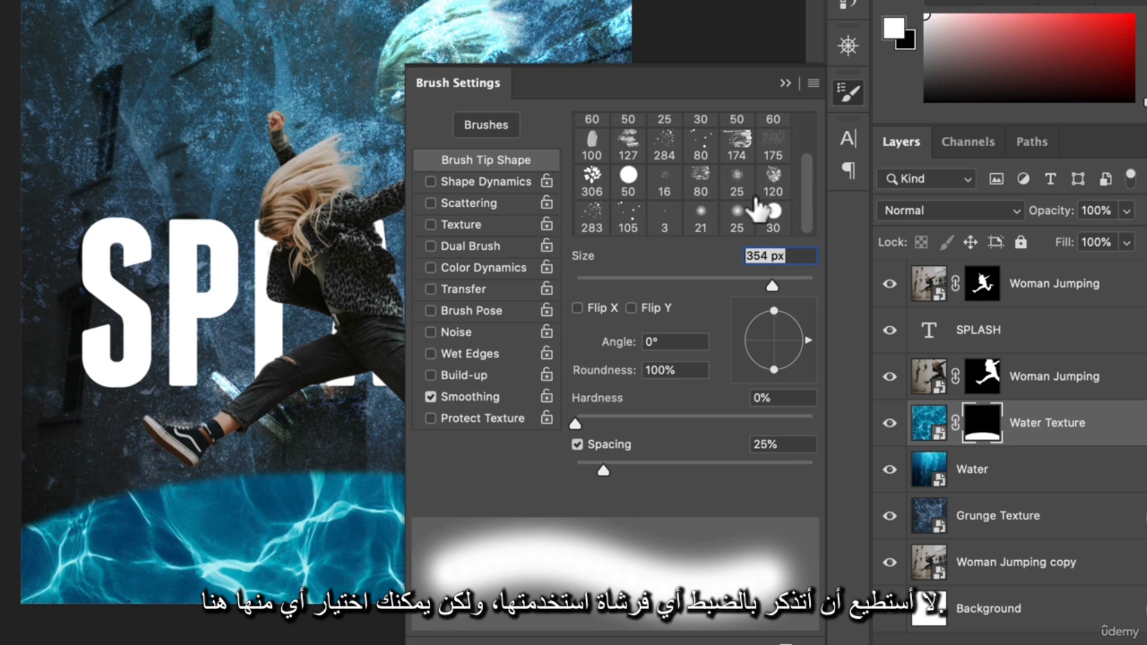
scroll(746, 197, up, 2)
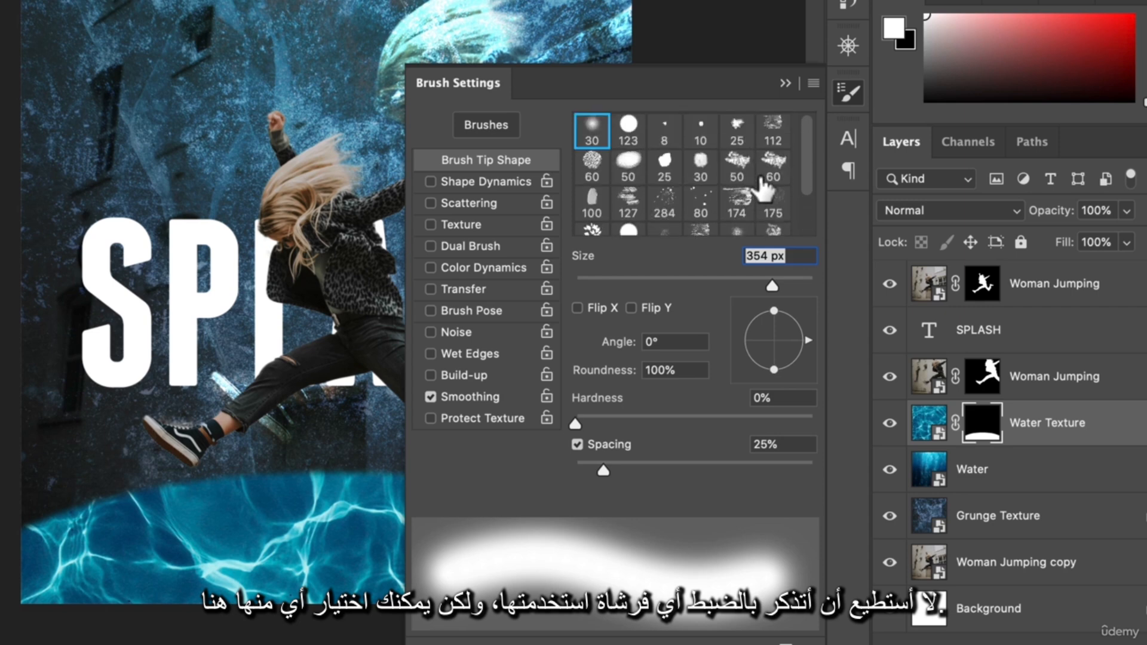
click(512, 184)
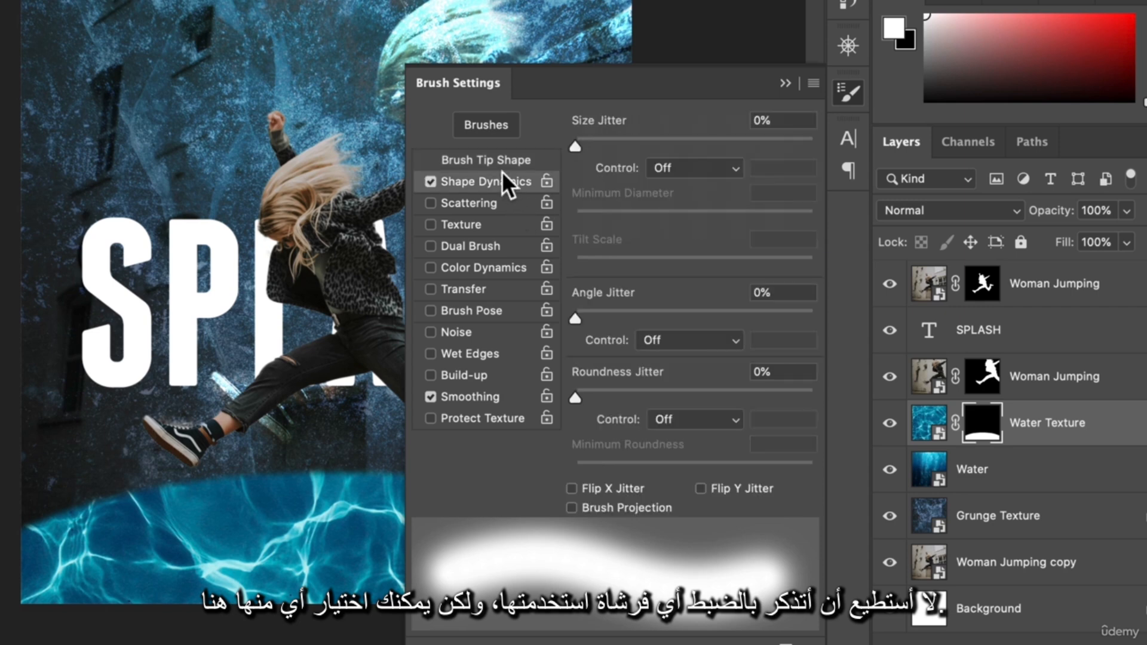
click(449, 160)
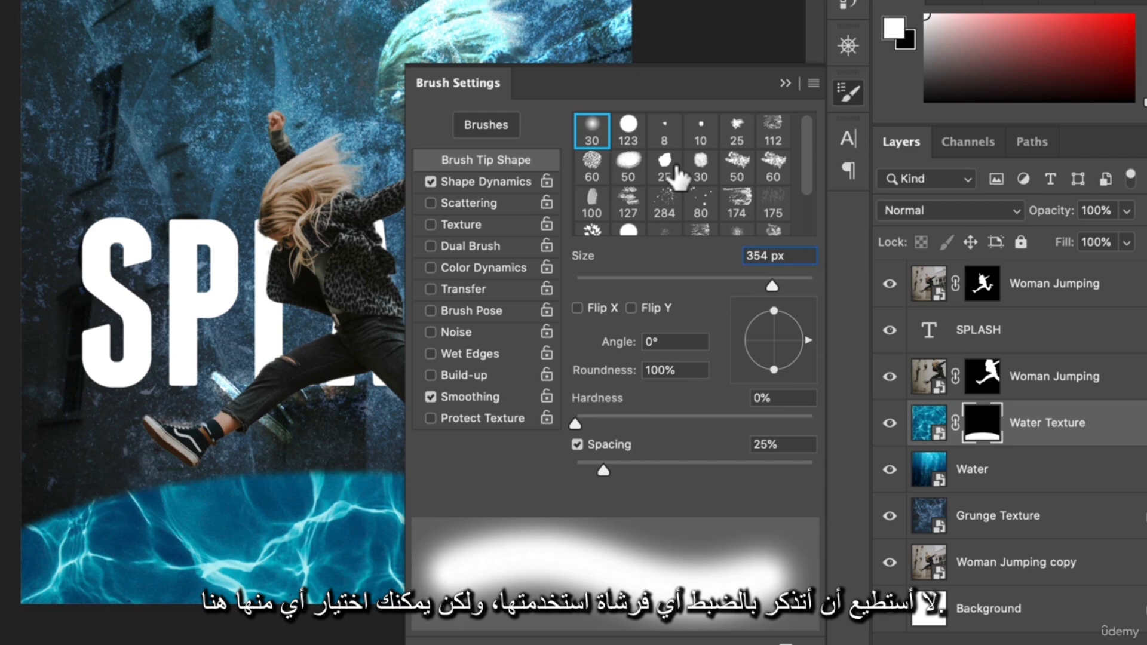
Step: Compare the stroke previews of several brush tips, including the two 80 px tips and the round bristly 60 px tip
scroll(678, 176, down, 1)
click(700, 212)
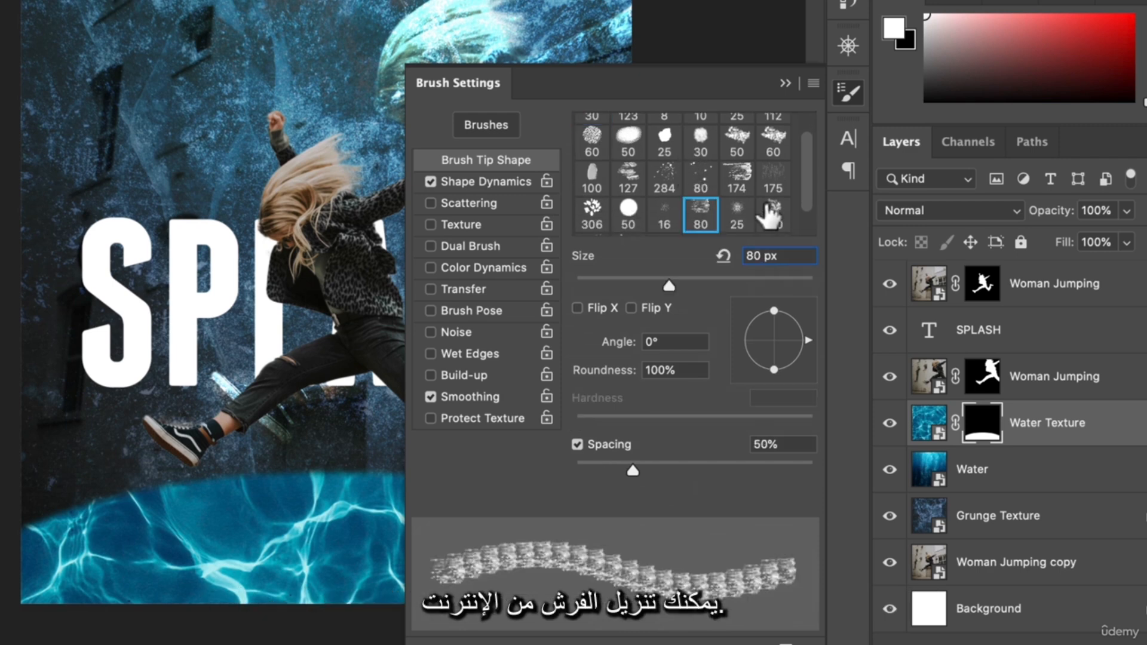
click(738, 212)
click(700, 213)
click(699, 176)
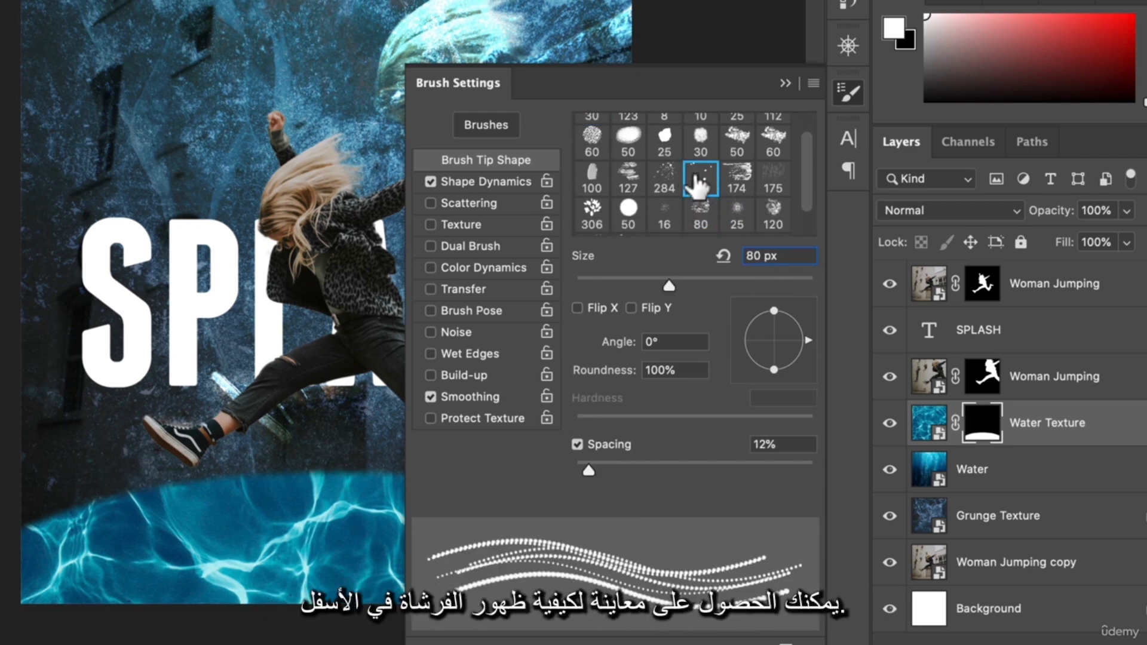
click(591, 138)
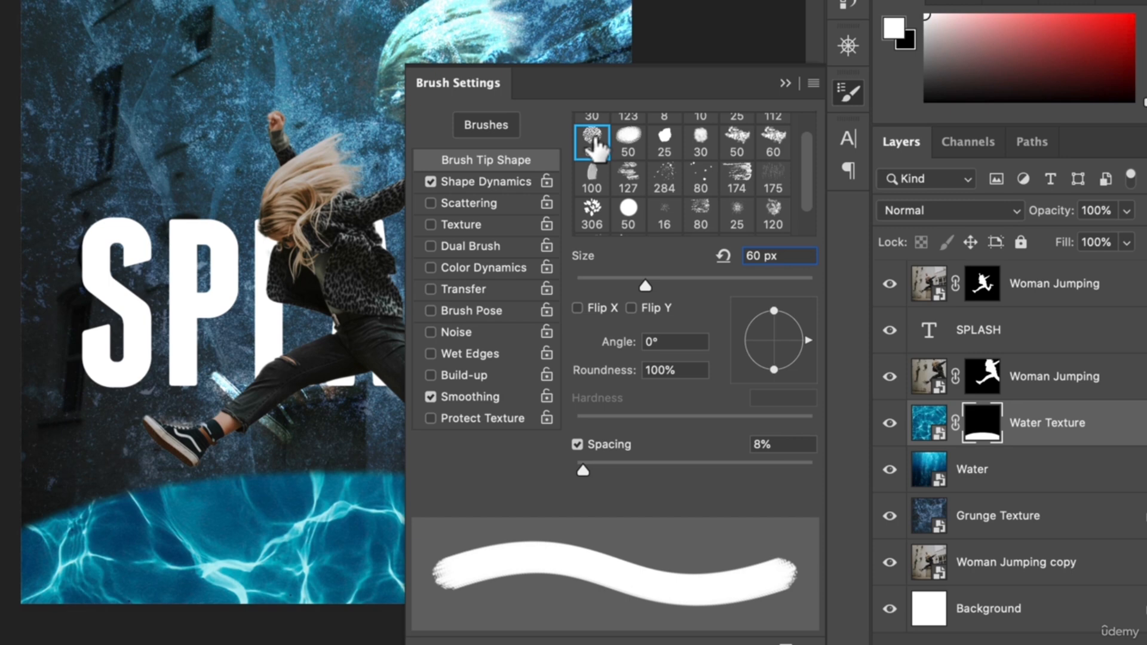
Step: Choose the speckled 283 px brush tip after comparing it with the sparser 105 px one
scroll(597, 155, up, 1)
scroll(701, 173, down, 2)
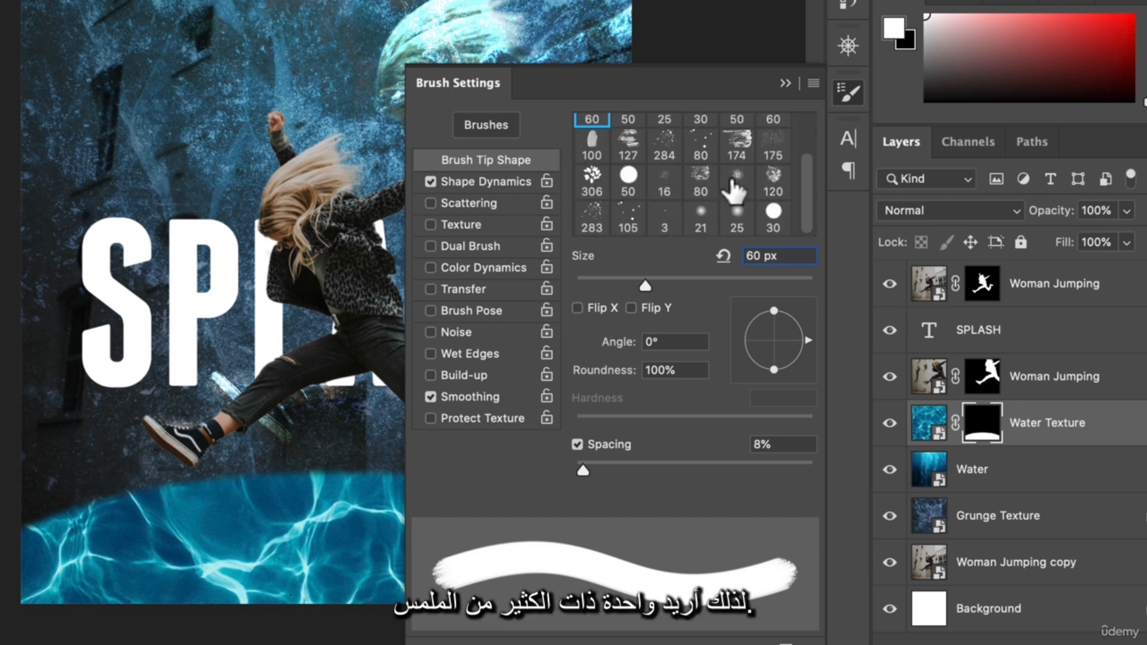
click(592, 215)
click(627, 215)
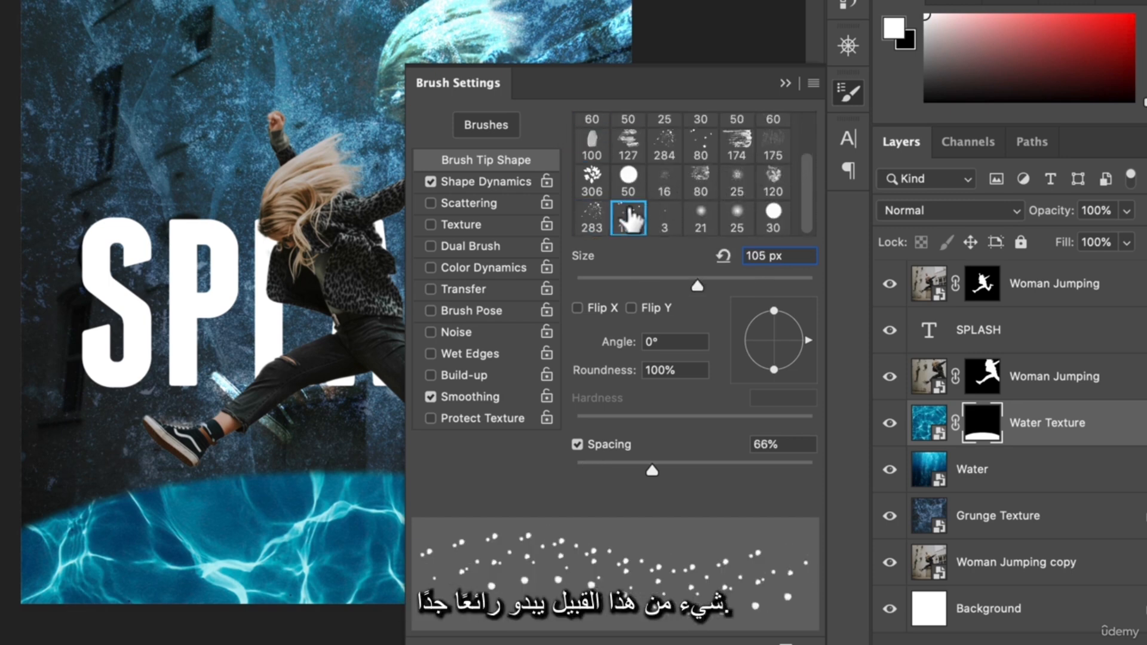
click(591, 215)
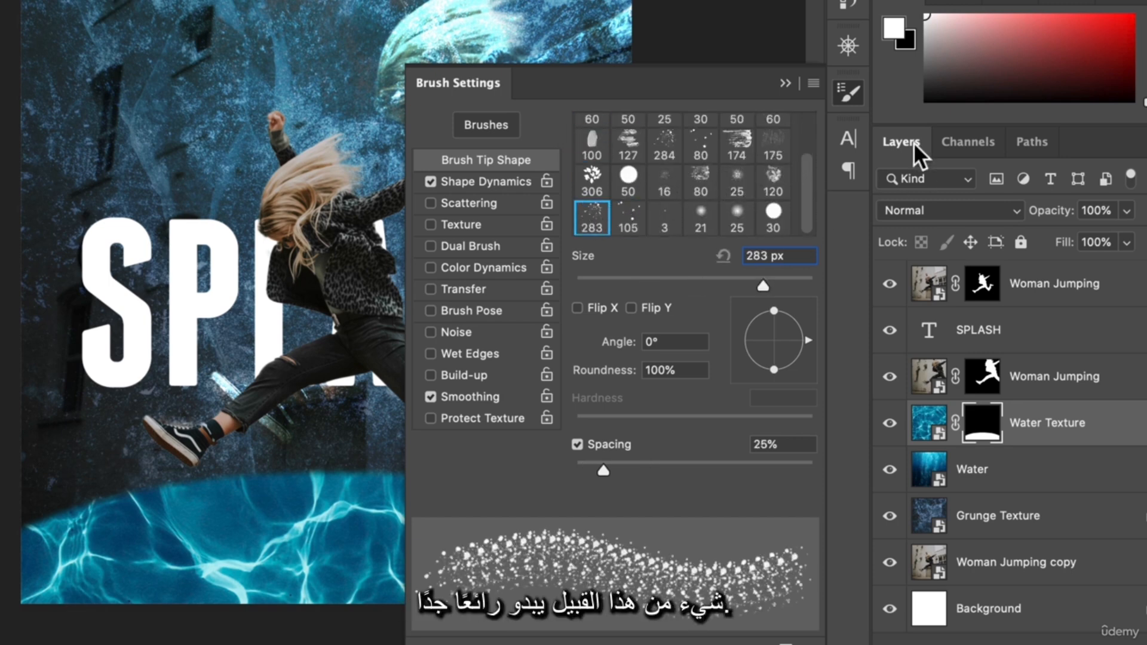
click(848, 92)
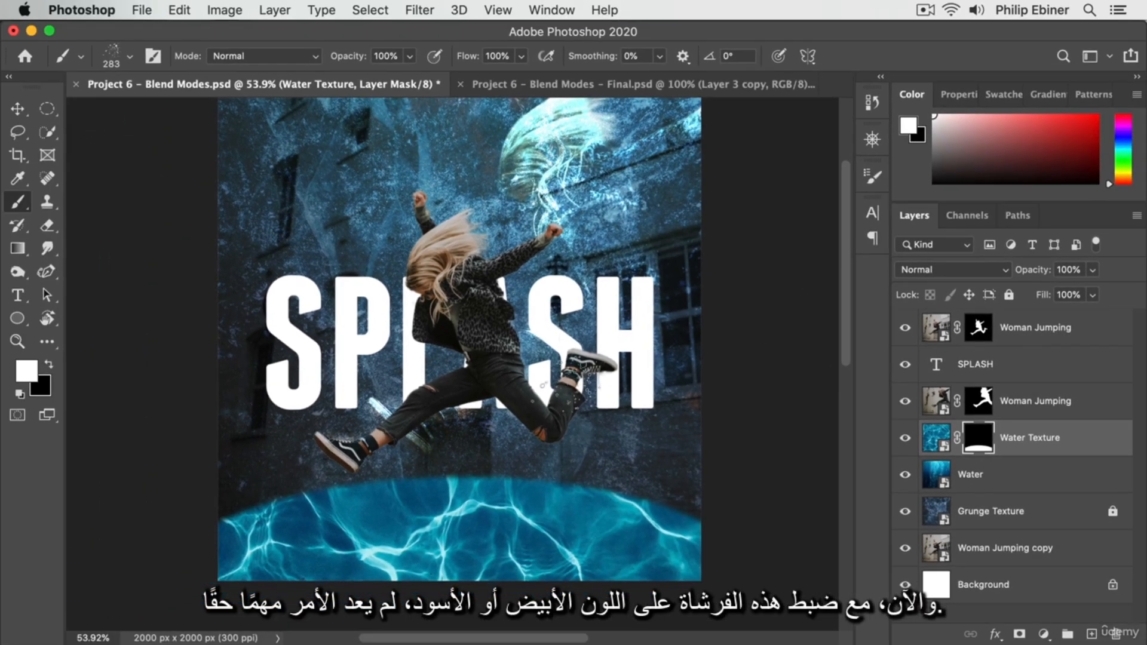
Step: Resize the speckled brush to 157 px, try adding white specks along the pool's upper-left edge, and undo them
drag(648, 442, 573, 442)
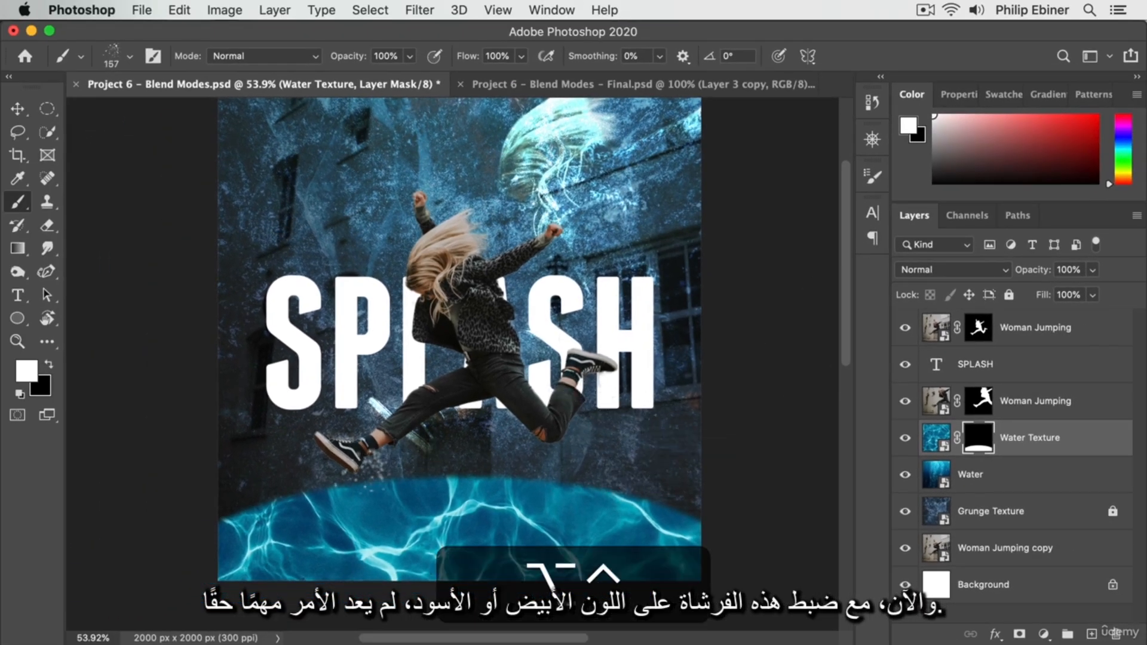
mouse_move(235, 512)
mouse_down()
mouse_move(298, 479)
mouse_move(357, 488)
mouse_up()
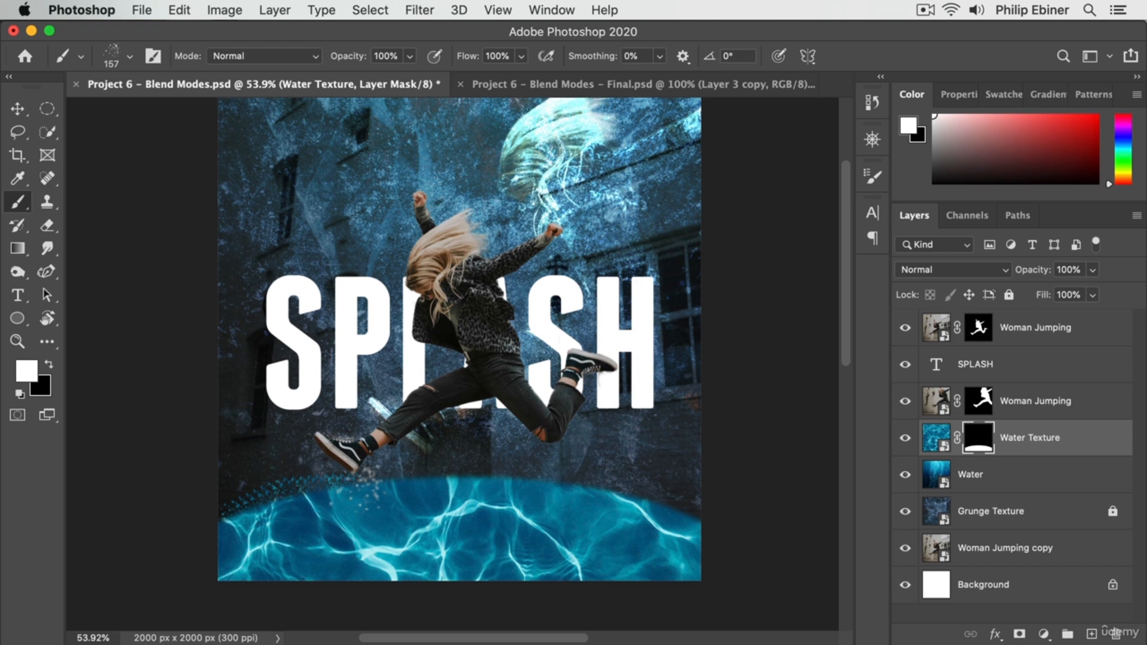
key(super+z)
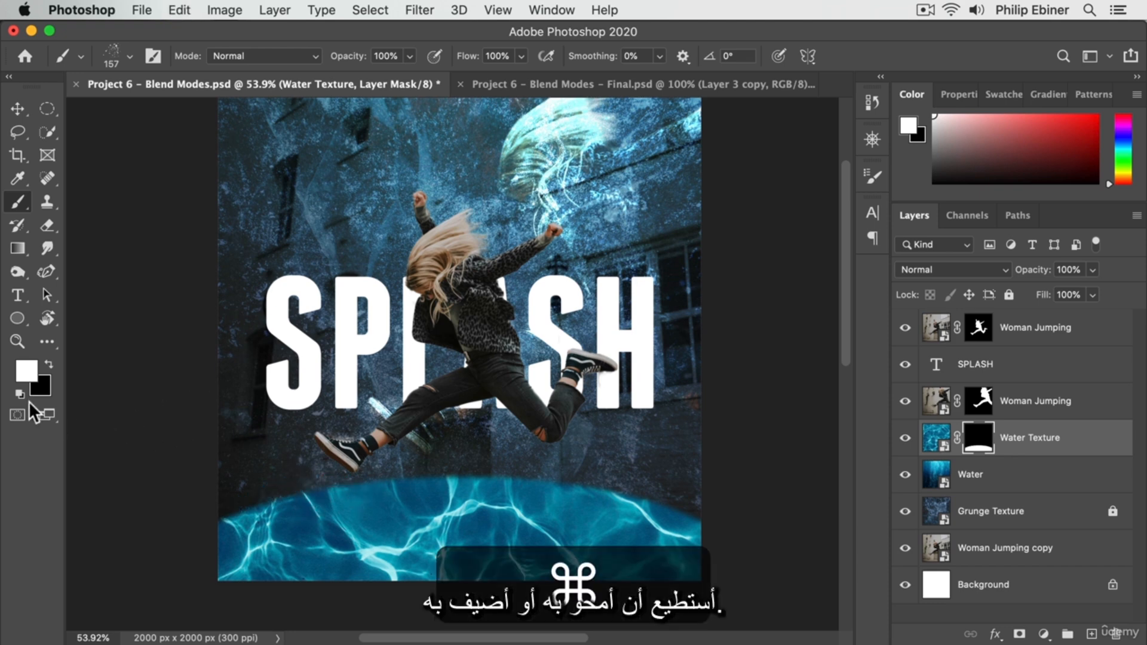
Step: Try erasing the pool's whole upper edge on the mask with the speckled brush in black, and undo it
click(48, 362)
mouse_move(226, 520)
mouse_down()
mouse_move(375, 479)
mouse_move(553, 482)
mouse_move(705, 520)
mouse_move(501, 483)
mouse_move(203, 518)
mouse_move(369, 477)
mouse_move(722, 518)
mouse_move(418, 489)
mouse_move(197, 524)
mouse_move(675, 517)
mouse_move(718, 537)
mouse_move(216, 510)
mouse_move(748, 462)
mouse_up()
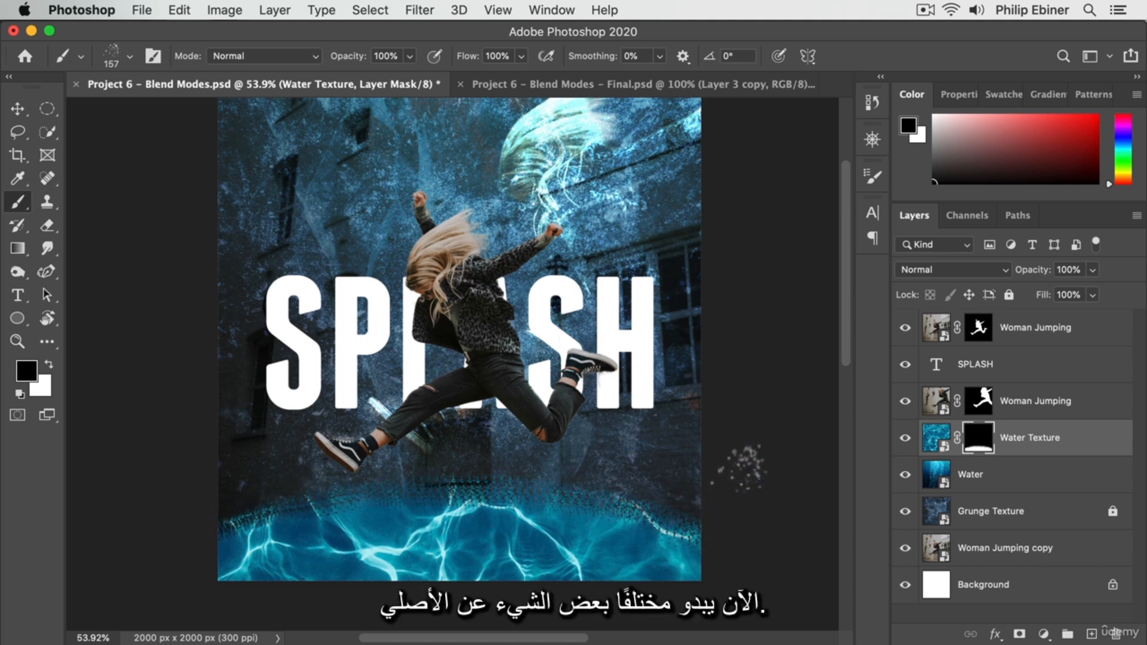
key(super+z)
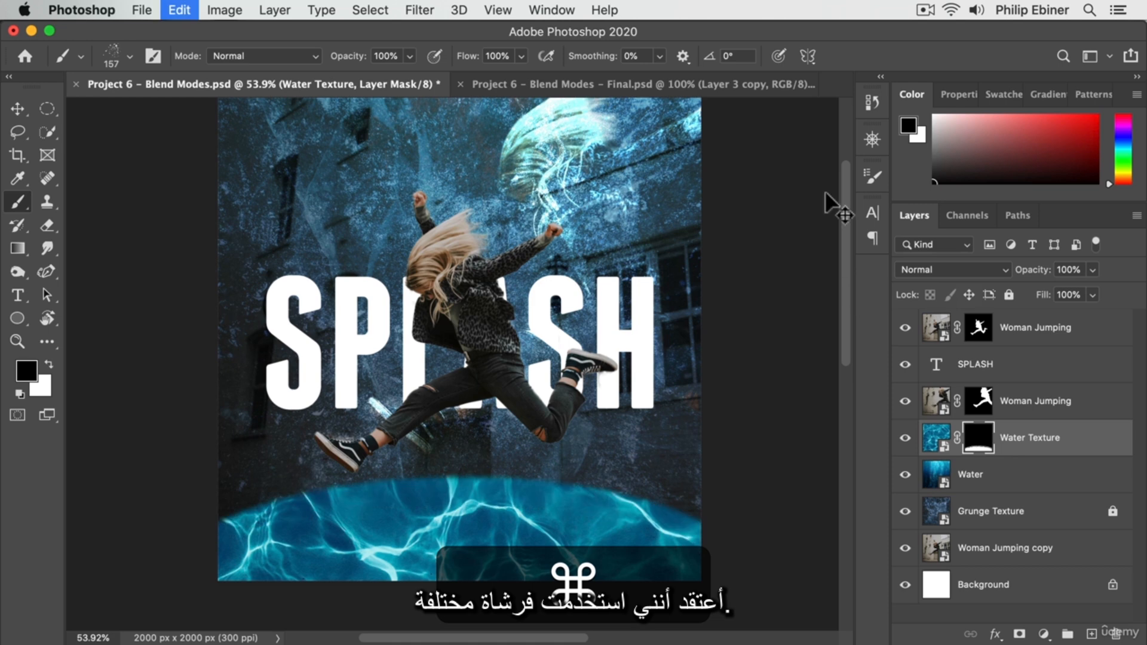
Step: Choose the textured 120 px brush tip and set the painting colour to white for the Water Texture mask
click(877, 177)
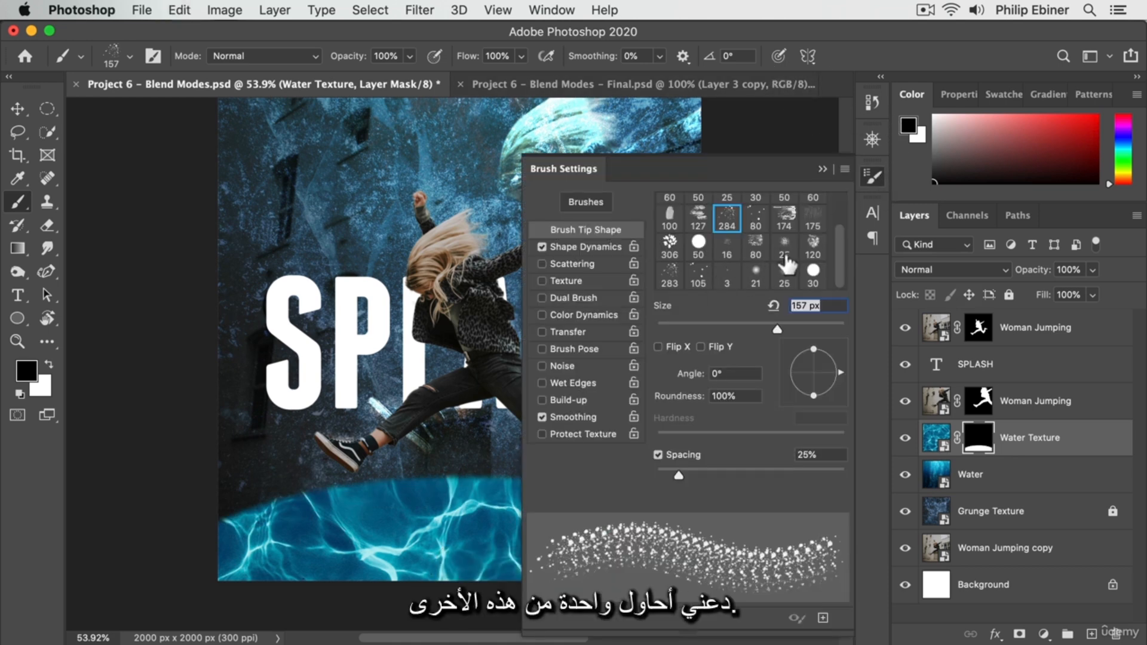
click(758, 248)
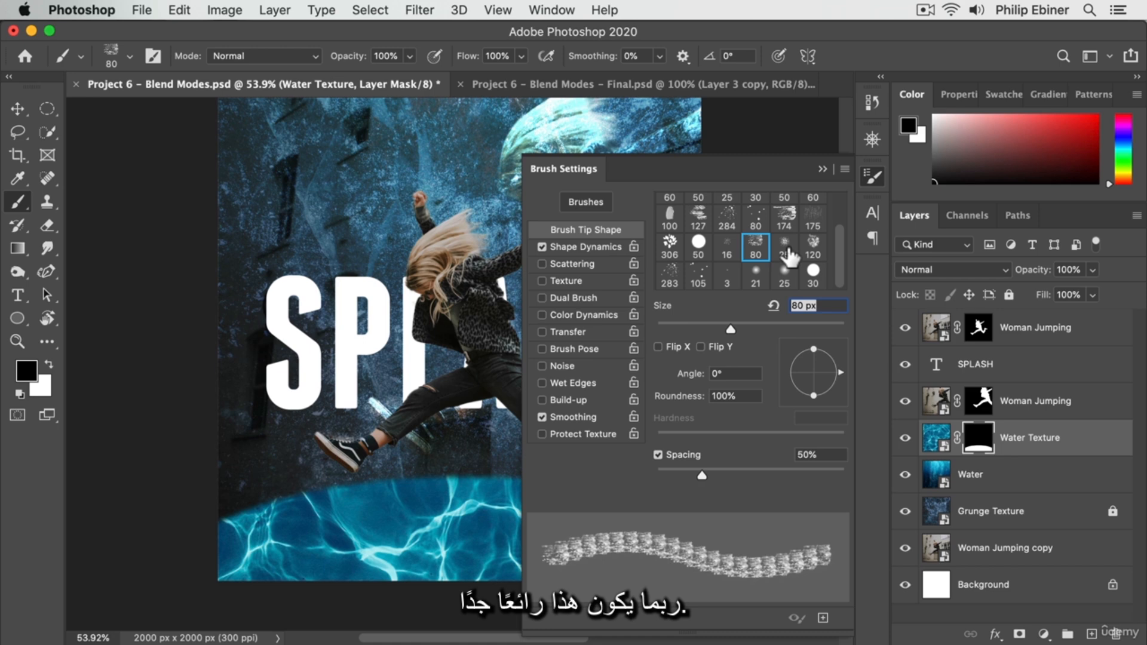
click(787, 251)
click(811, 248)
scroll(811, 257, up, 1)
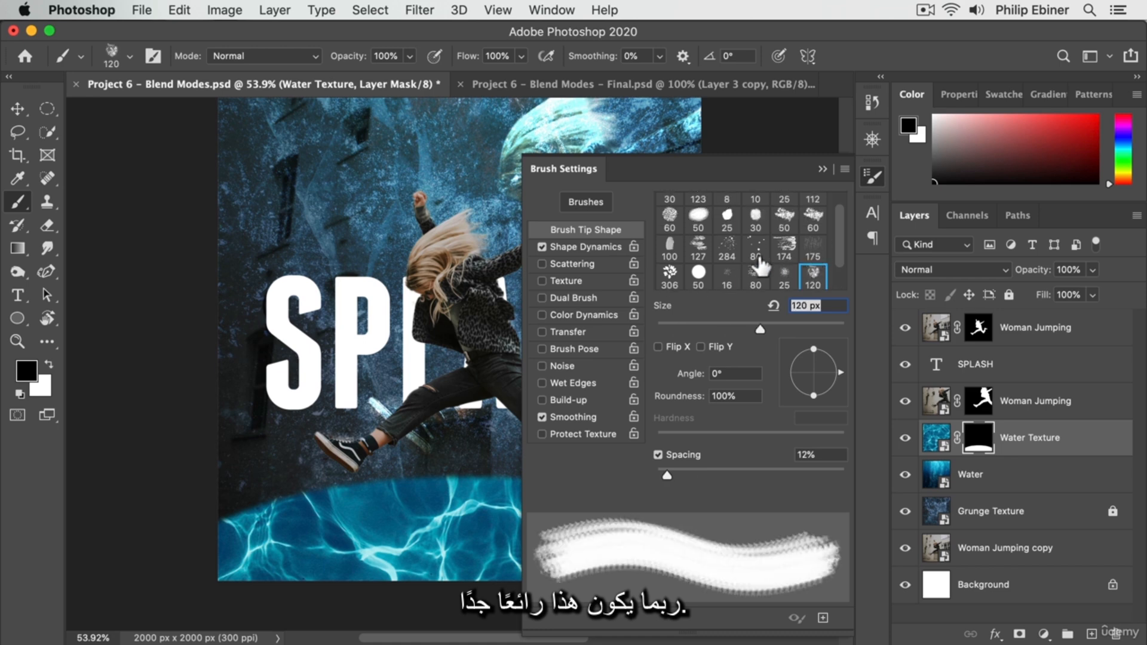
click(727, 252)
click(819, 274)
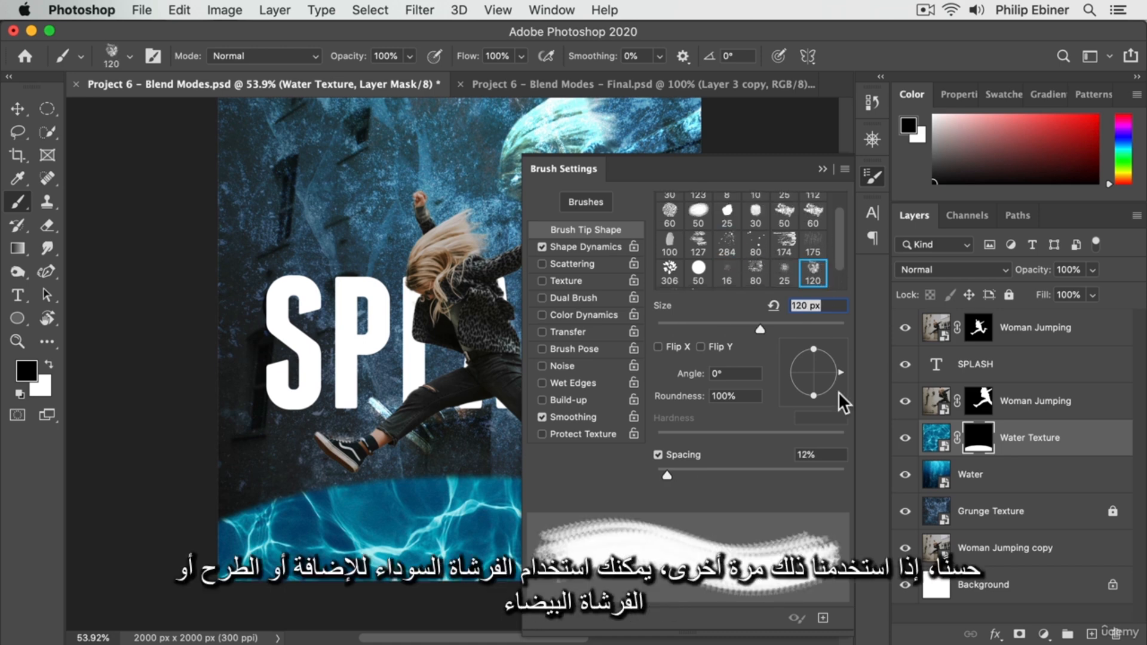
click(876, 176)
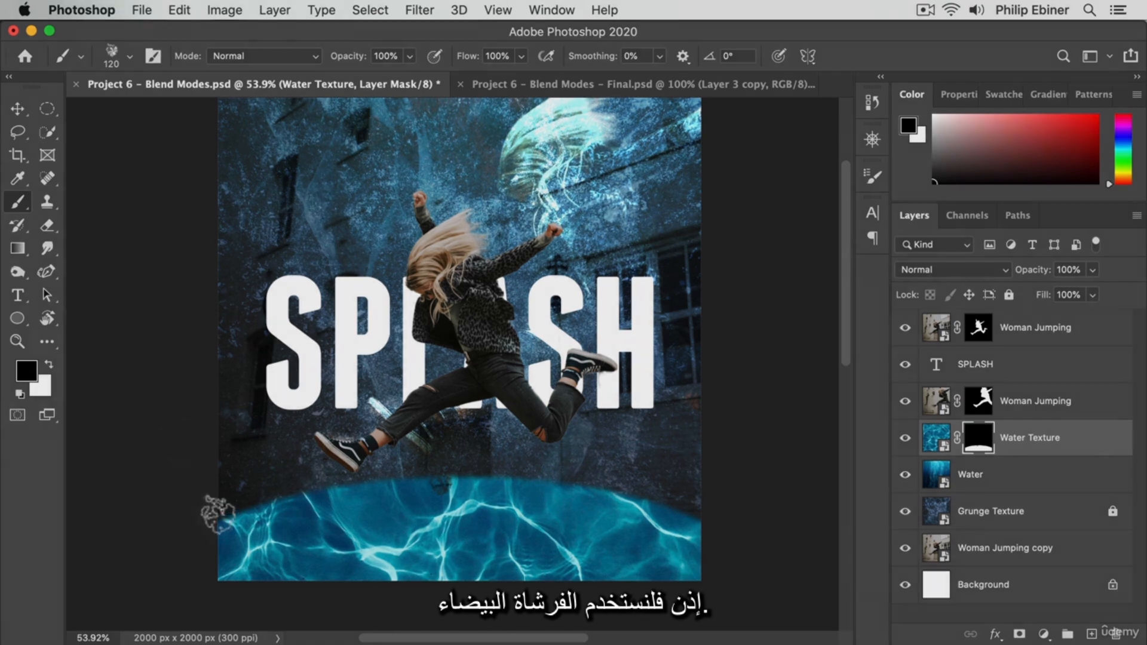
click(49, 364)
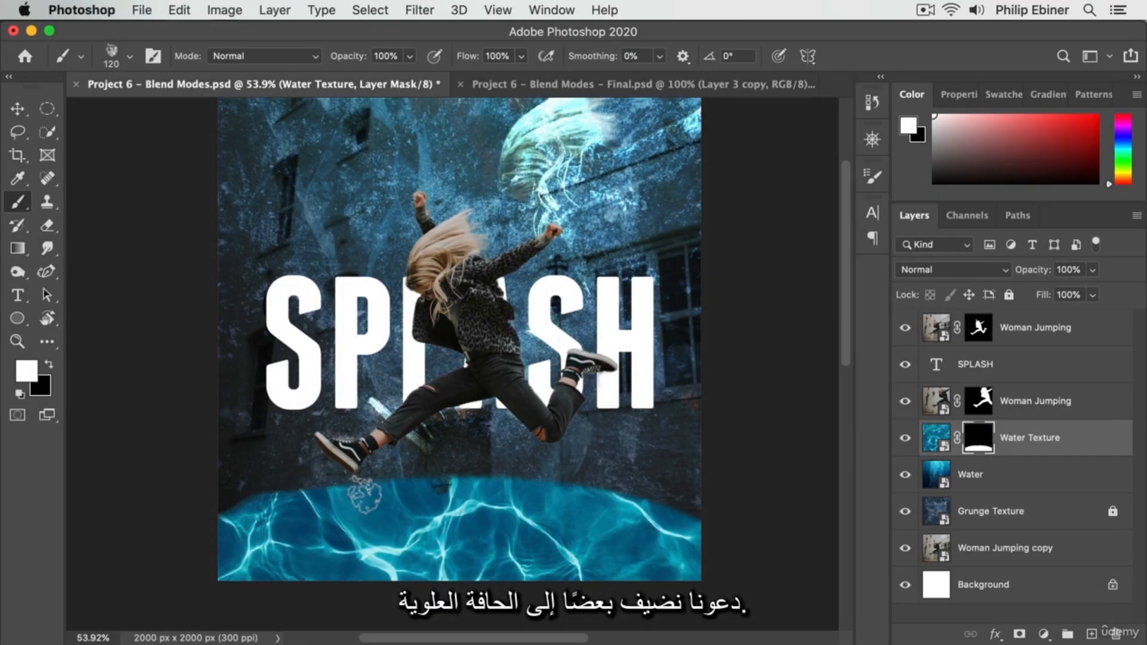
Step: Try extending the pool's upper edge on the Water Texture mask with the 120 px textured brush in white, and undo it
mouse_move(192, 530)
mouse_down()
mouse_move(306, 484)
mouse_move(389, 469)
mouse_move(535, 484)
mouse_move(432, 492)
mouse_move(472, 480)
mouse_move(628, 481)
mouse_move(699, 516)
mouse_move(540, 467)
mouse_move(455, 472)
mouse_up()
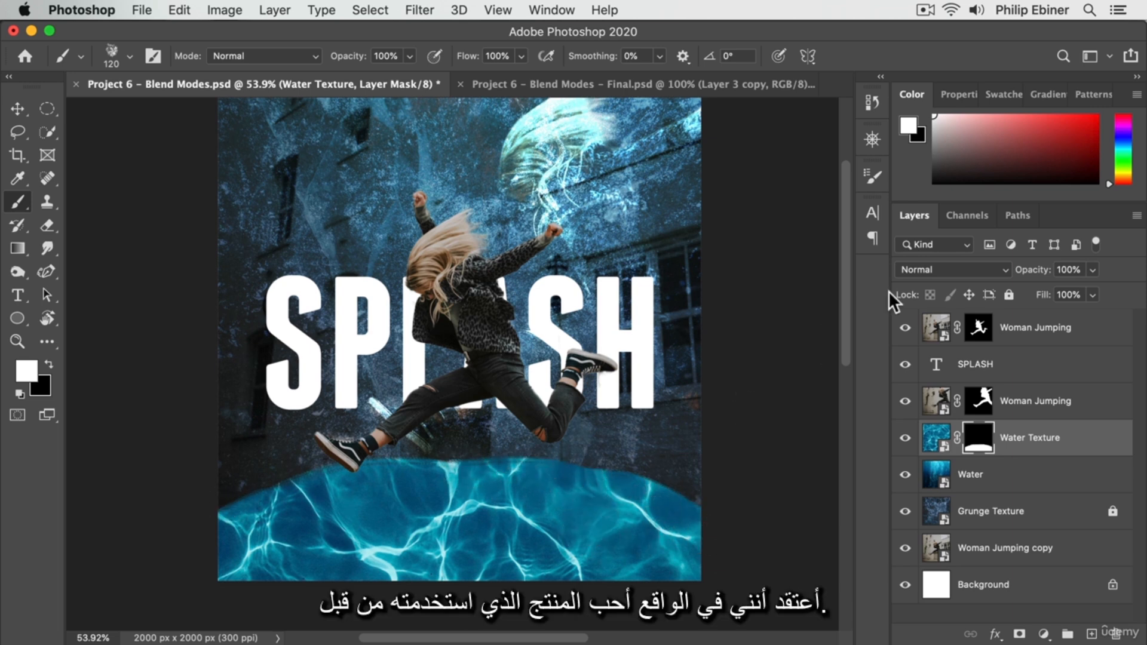
key(super+z)
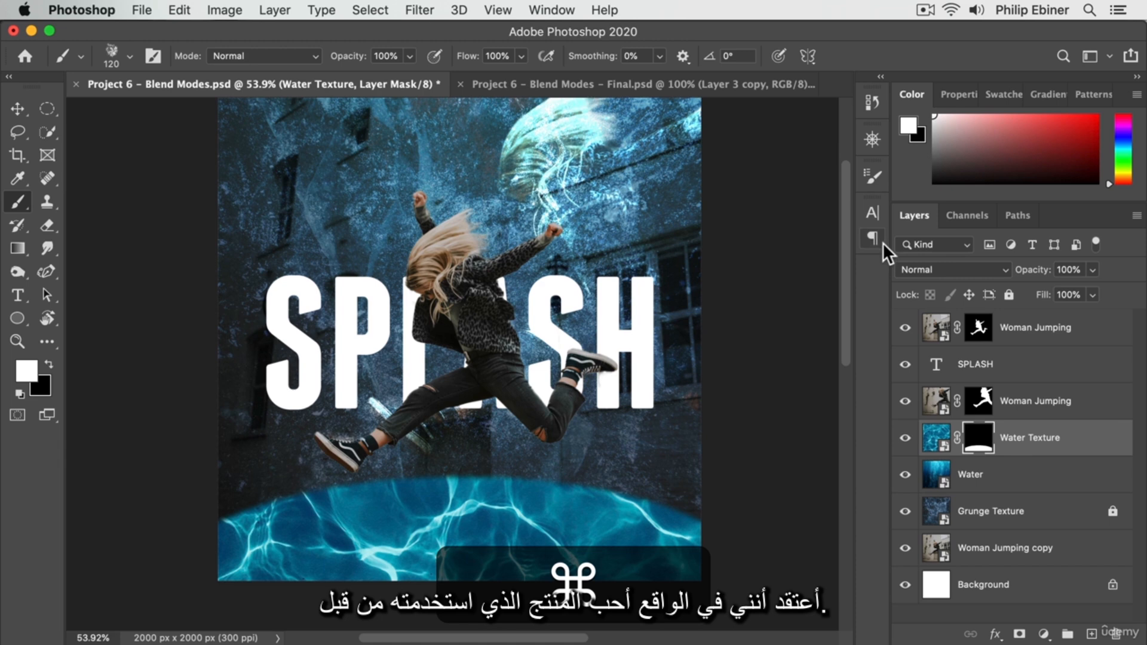
Step: Roughen the pool's upper edge on the Water Texture mask in white, using the leaf-shaped 306 px brush tip resized to 138 px
click(872, 175)
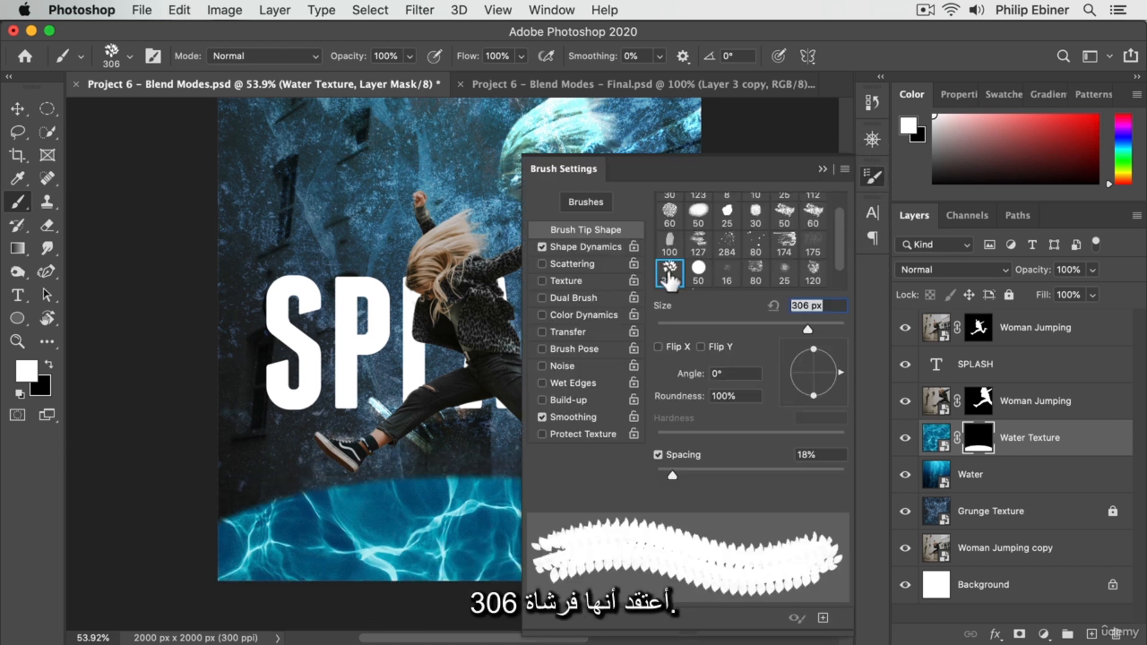
drag(228, 539, 242, 536)
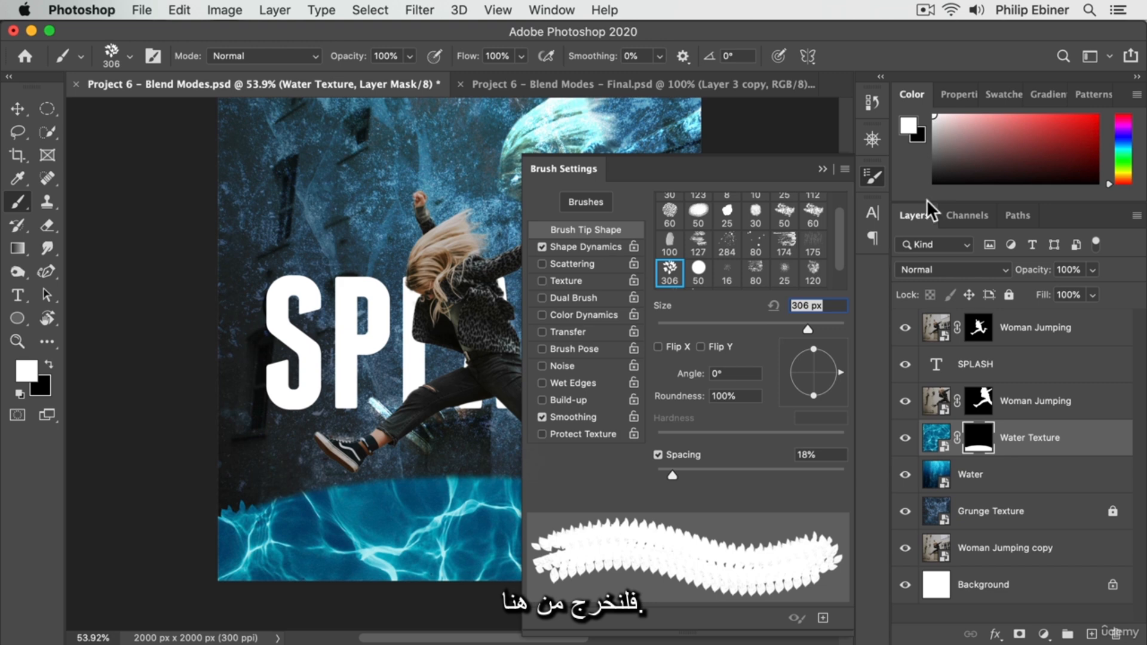
click(874, 176)
click(110, 52)
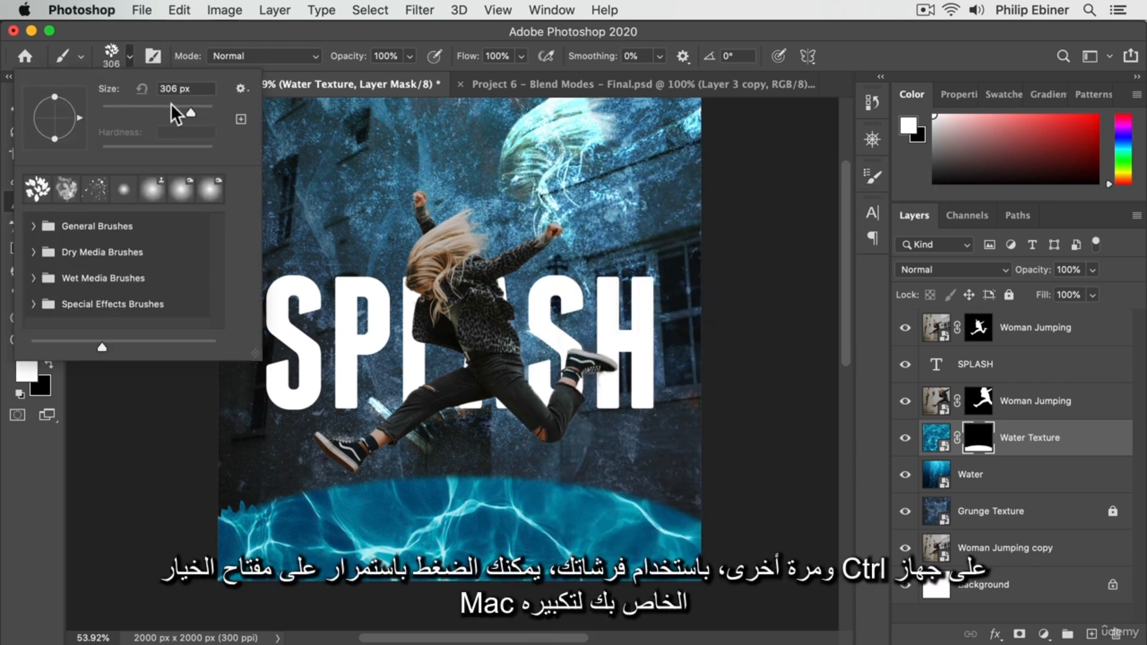
drag(171, 107, 159, 110)
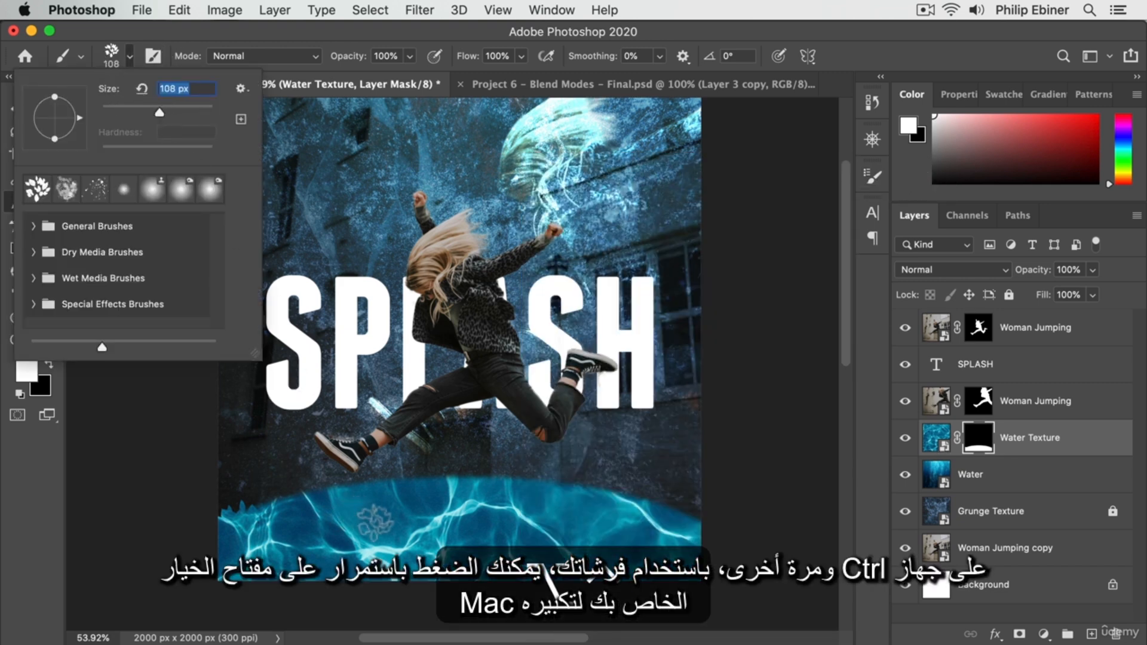
mouse_move(385, 511)
mouse_down()
mouse_move(414, 506)
mouse_move(375, 518)
mouse_up()
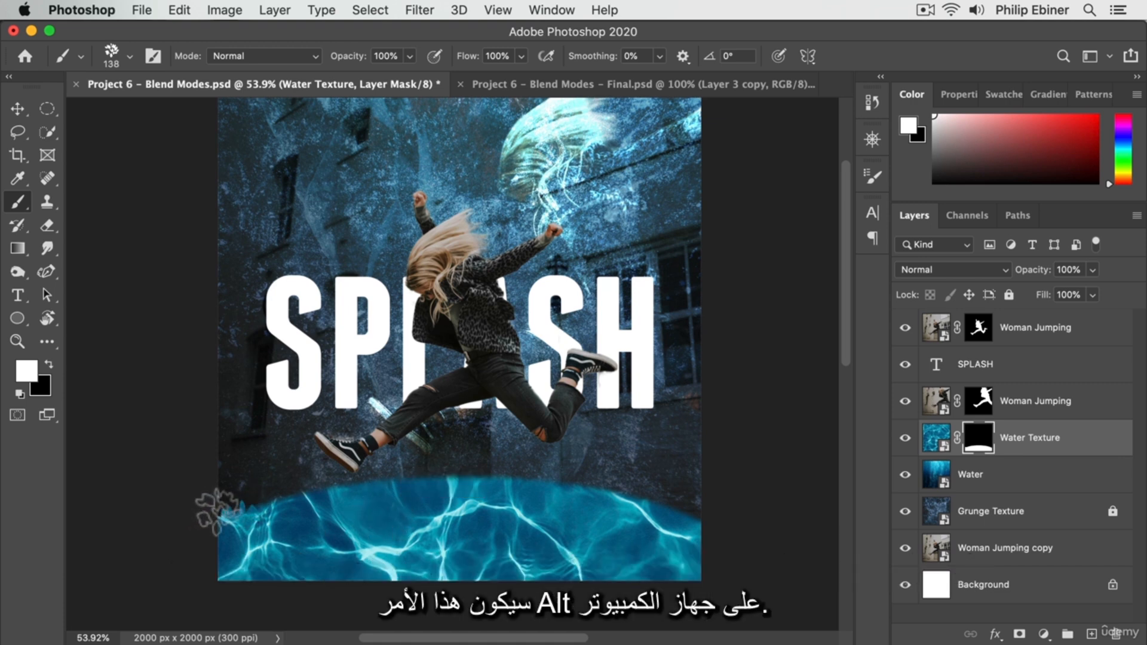
mouse_move(216, 511)
mouse_down()
mouse_move(325, 487)
mouse_move(516, 478)
mouse_move(669, 495)
mouse_move(692, 515)
mouse_move(541, 496)
mouse_up()
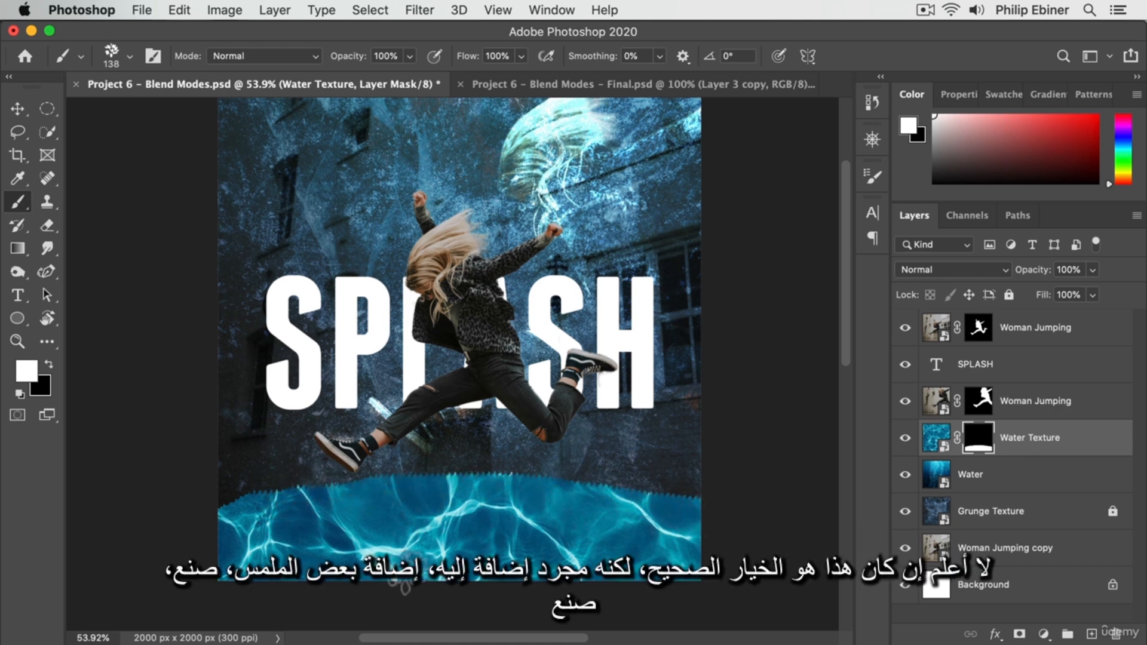
Step: Set the Water Texture layer's blend mode to Hard Light and shift the pool slightly downward
key(v)
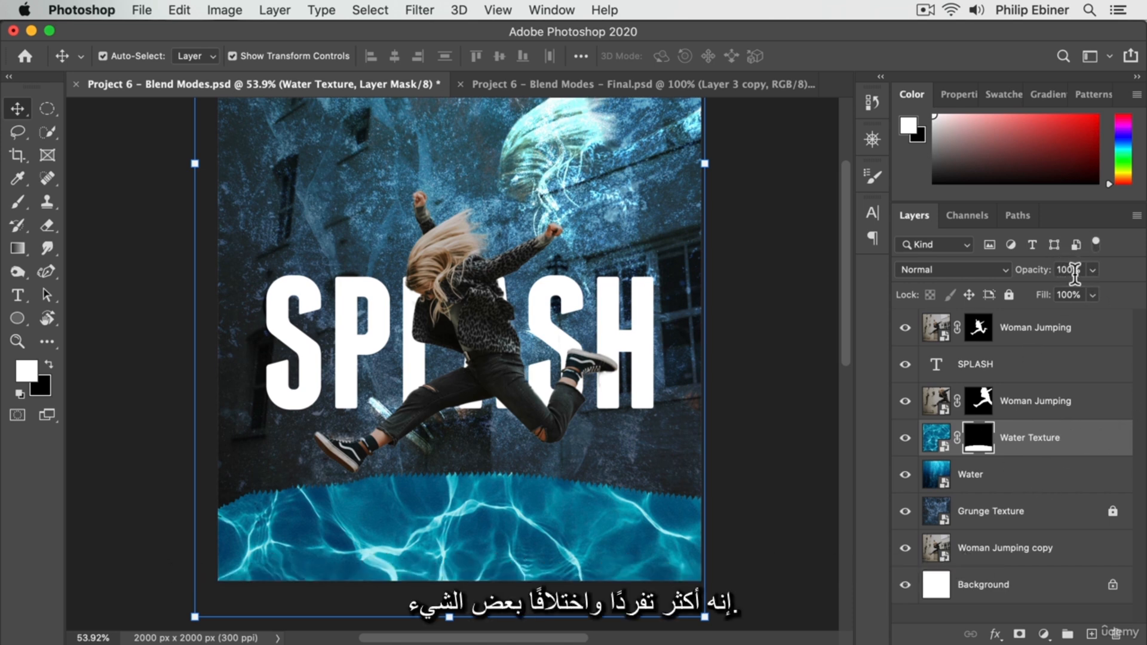
click(988, 270)
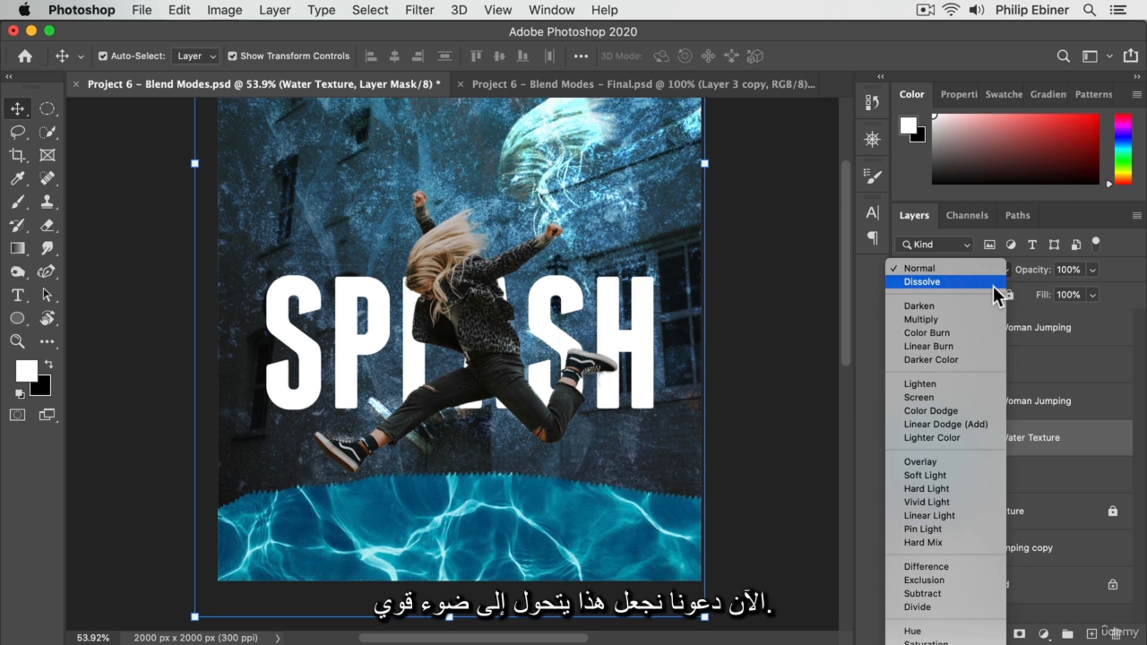
click(944, 487)
drag(463, 518, 477, 537)
Step: Nudge the jumping woman and her linked background copy slightly upward on the canvas
click(455, 250)
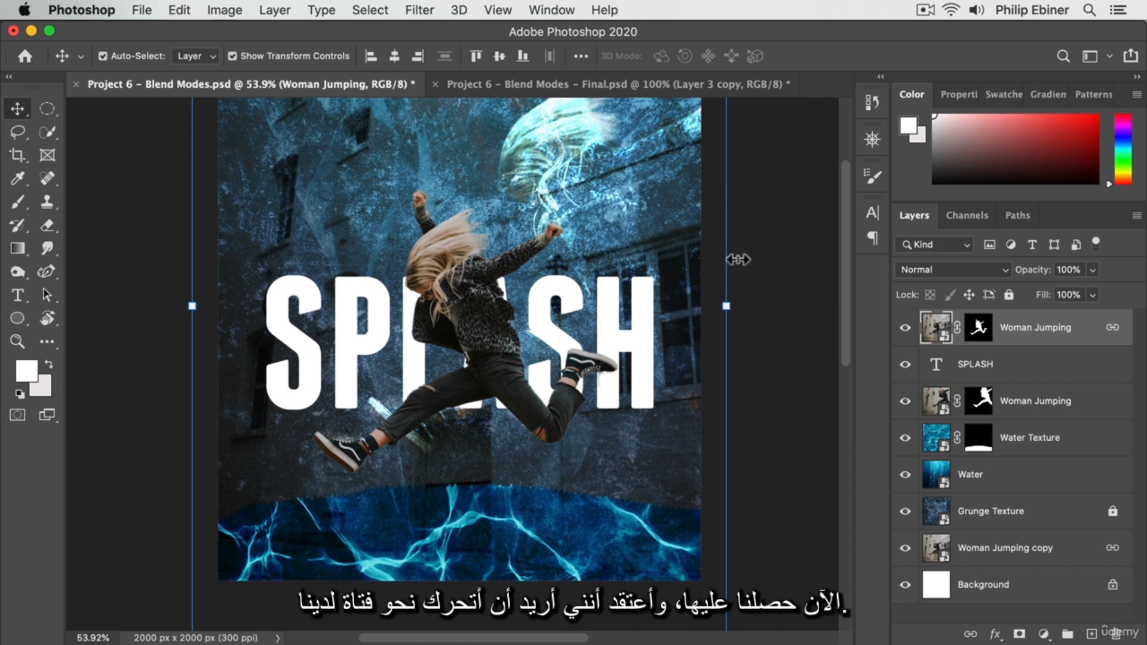
scroll(719, 267, up, 2)
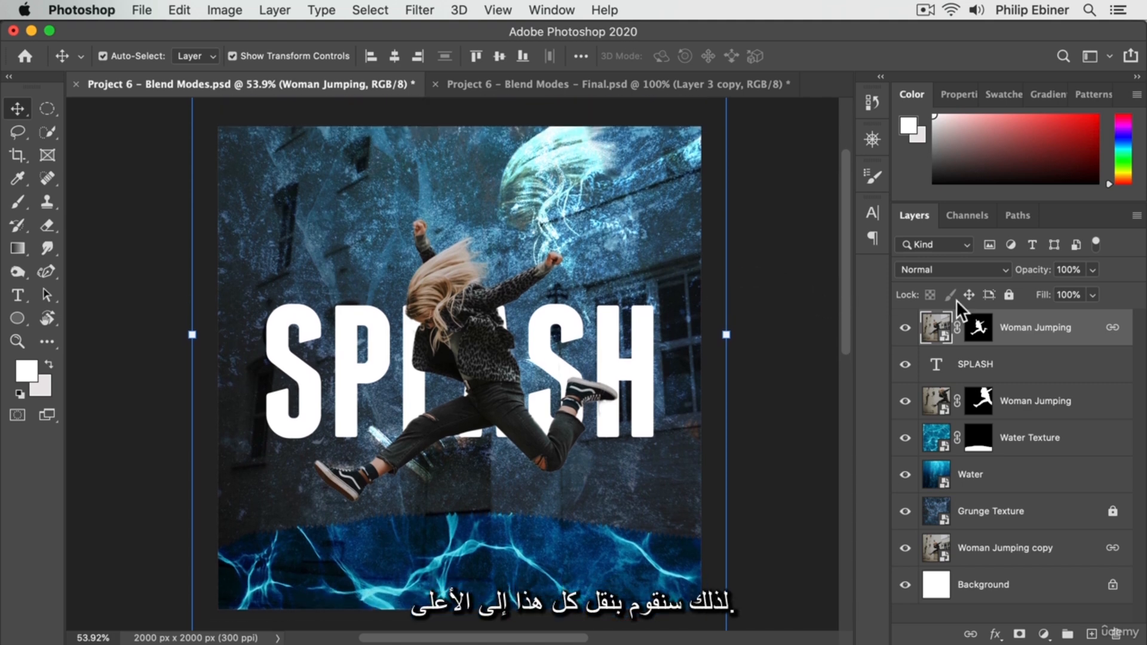
key(shift+Up)
key(shift+Up)
key(shift+Up)
key(shift+Up)
key(shift+Up)
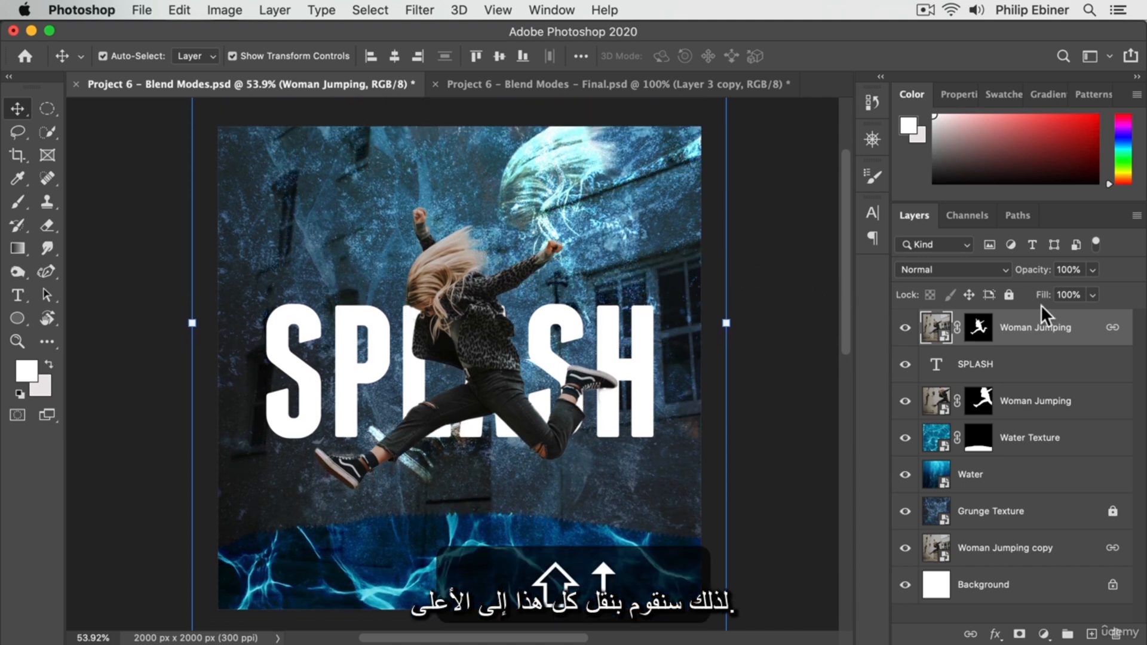
key(shift+Up)
key(shift+Up)
key(shift+Up)
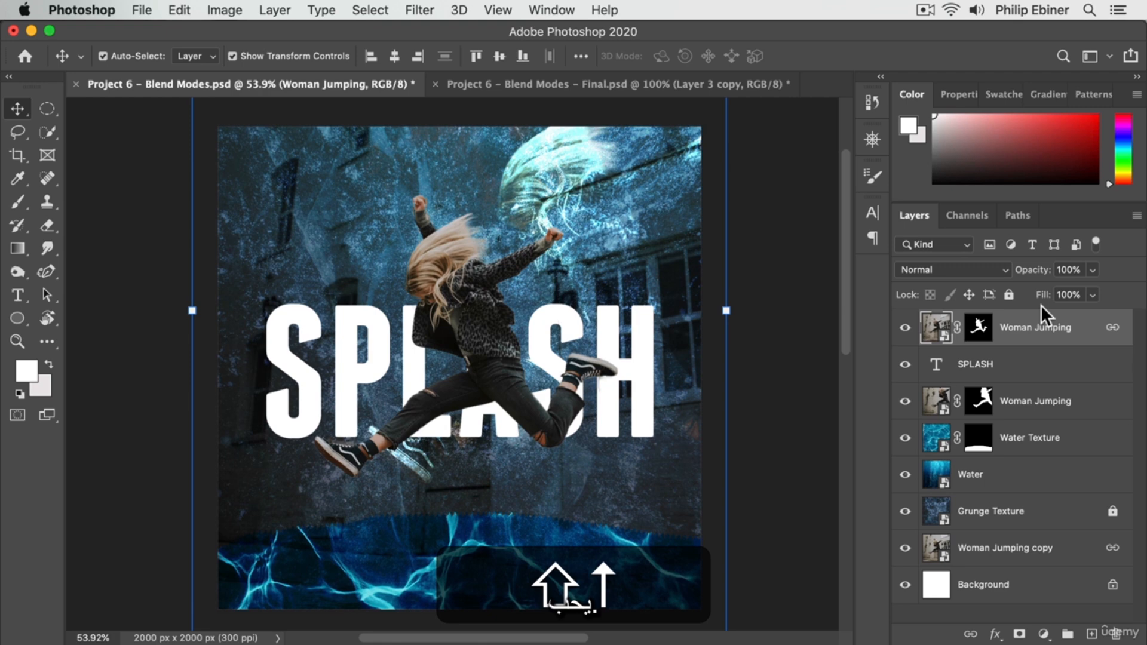
key(shift+Down)
key(shift+Down)
key(shift+Down)
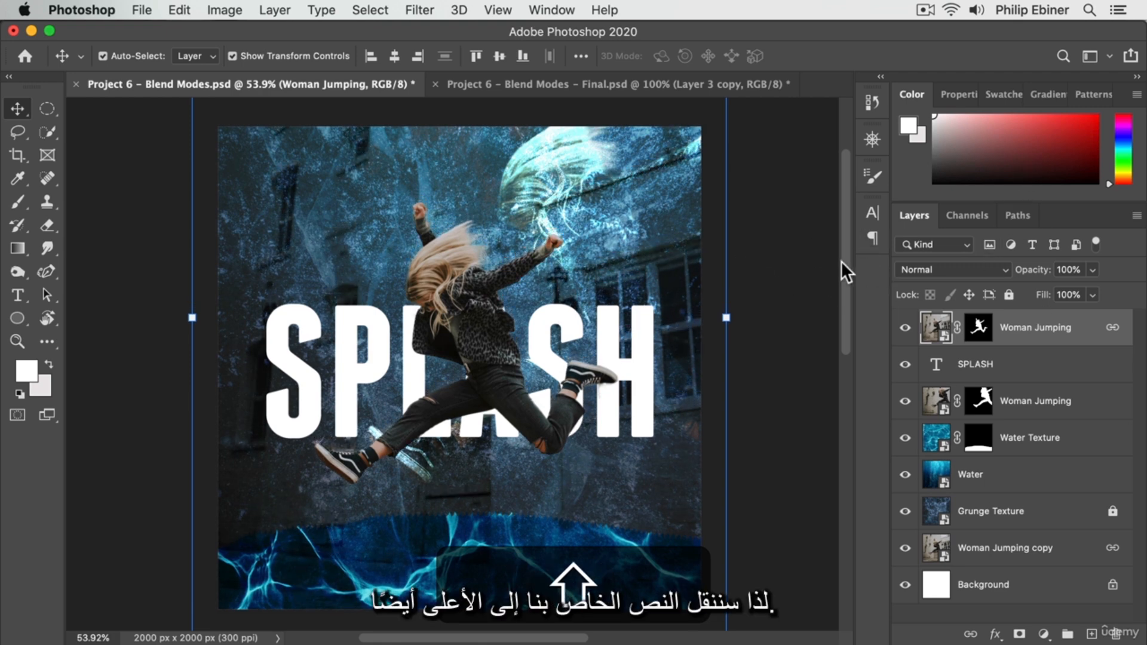
Step: Raise the SPLASH text slightly and link it with the topmost Woman Jumping layer
drag(323, 345, 319, 321)
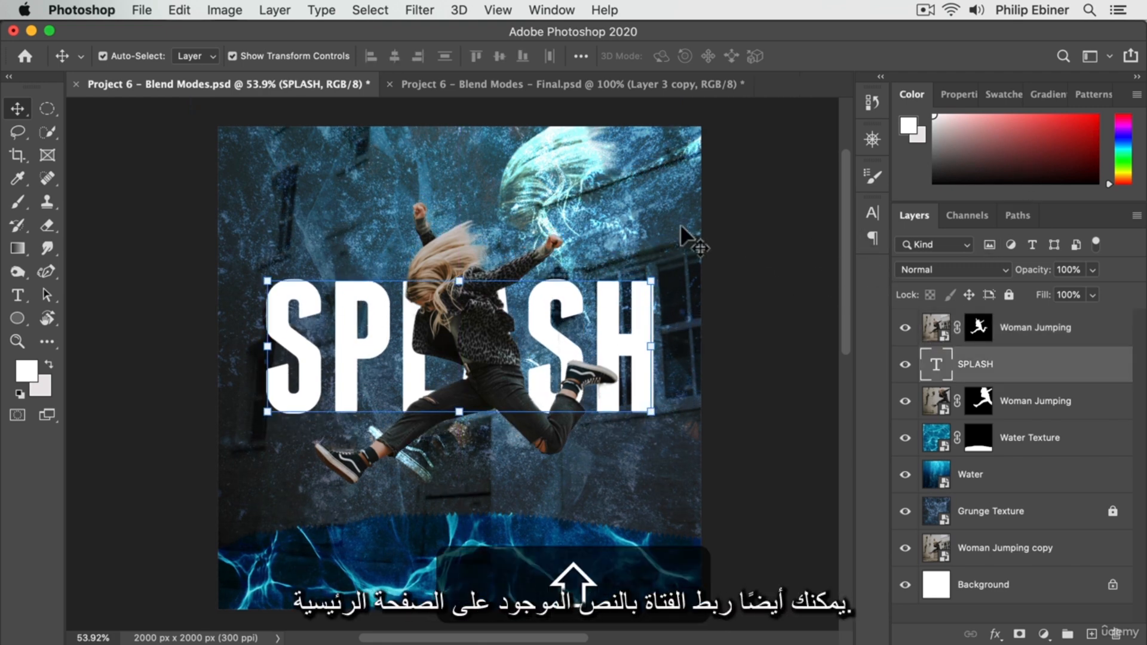
shift+click(1072, 327)
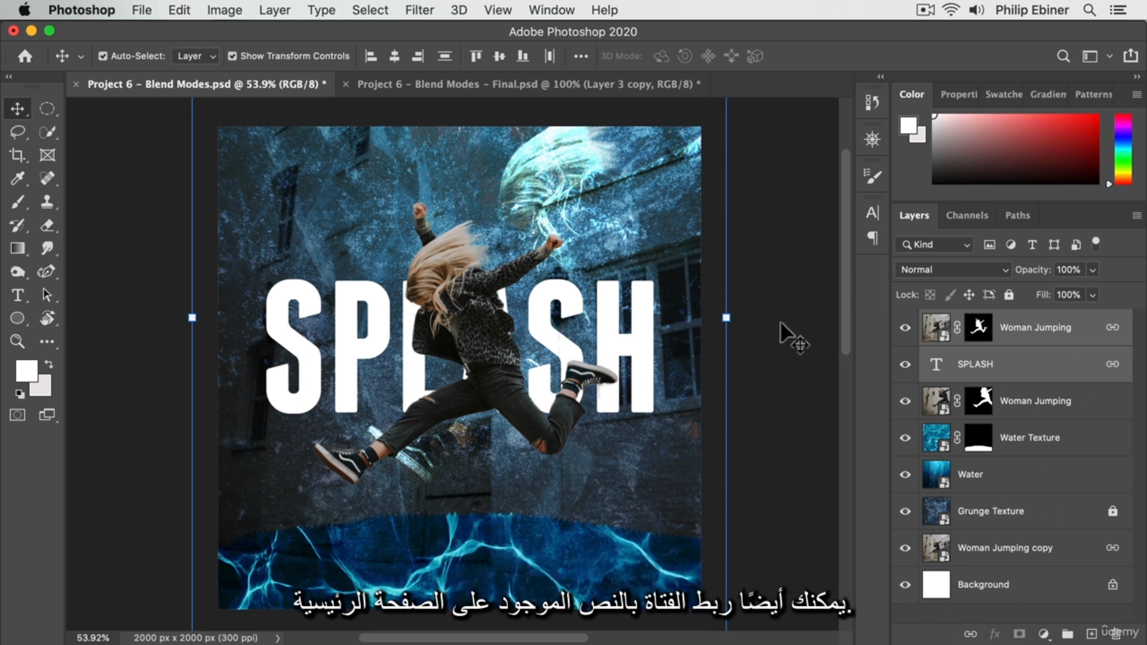
Step: Shift the glowing blended image behind the woman slightly up and to the right, and deselect all layers
click(764, 267)
drag(581, 157, 598, 150)
click(788, 354)
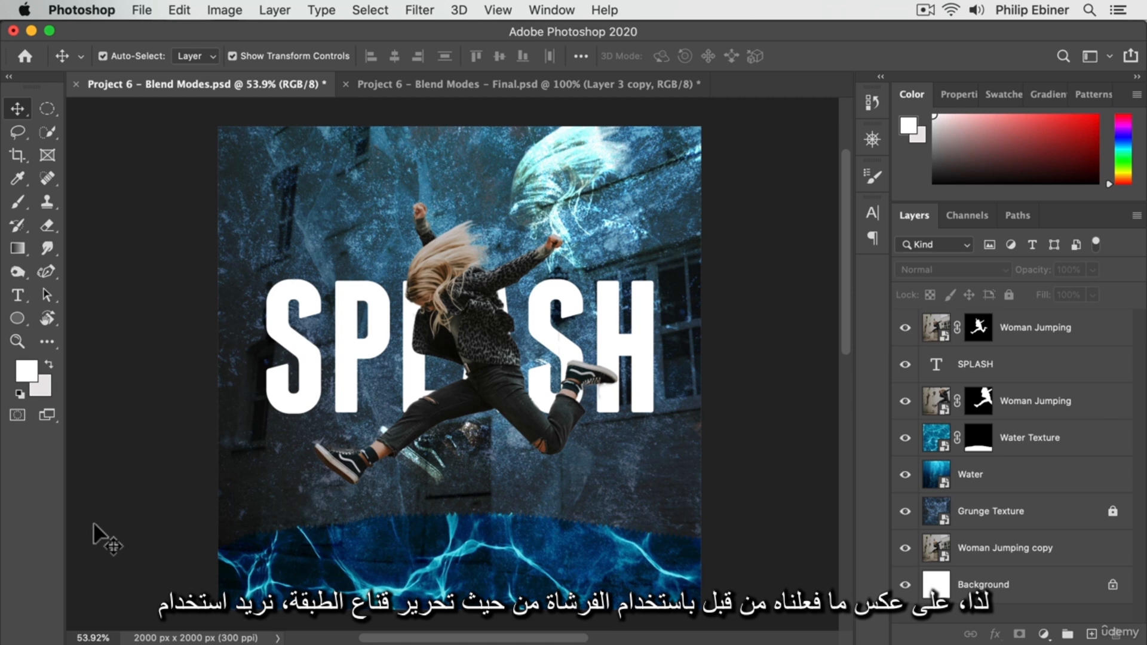
Step: Add an empty layer above all others and choose the bristly 112 px brush tip with 10% spacing
click(17, 203)
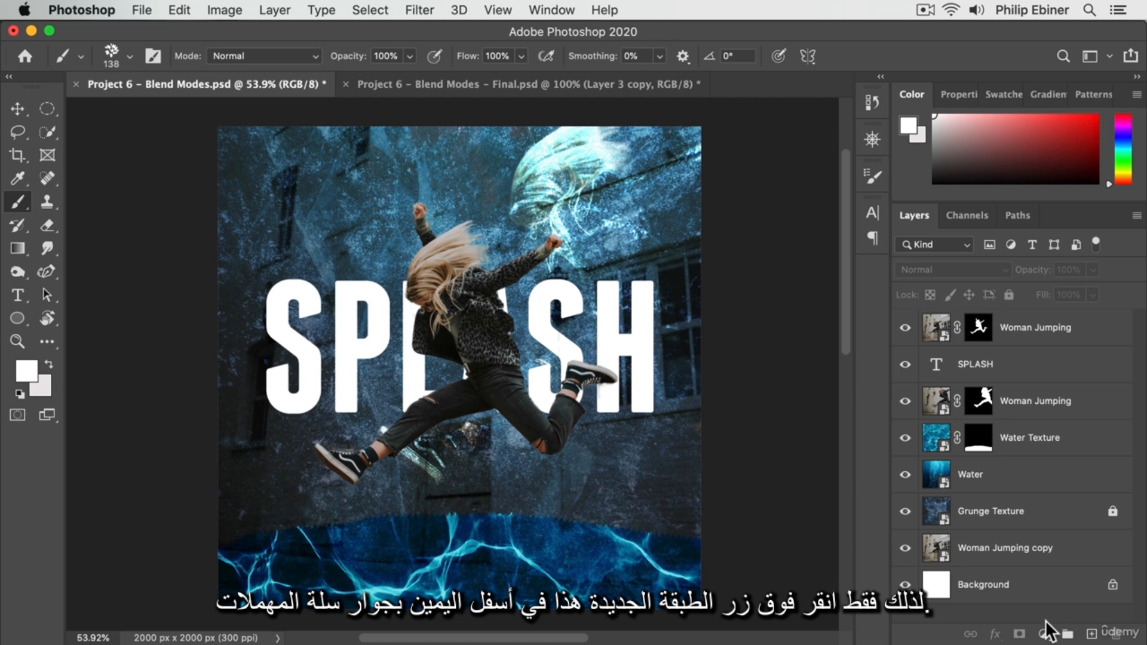
click(1090, 635)
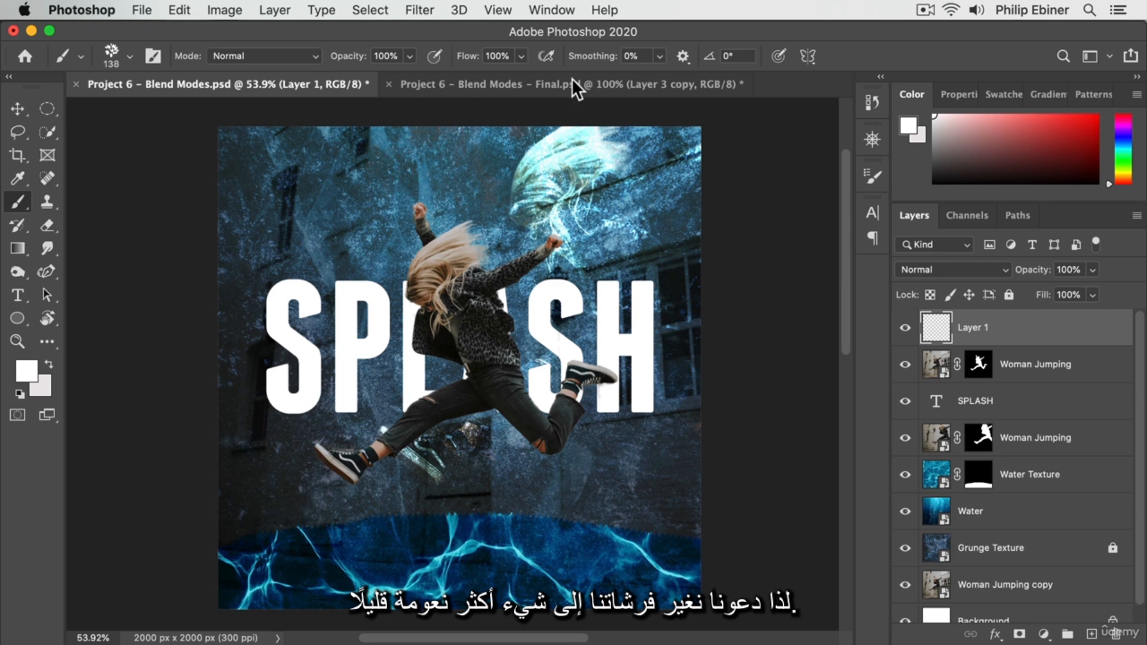
click(873, 174)
scroll(808, 272, up, 1)
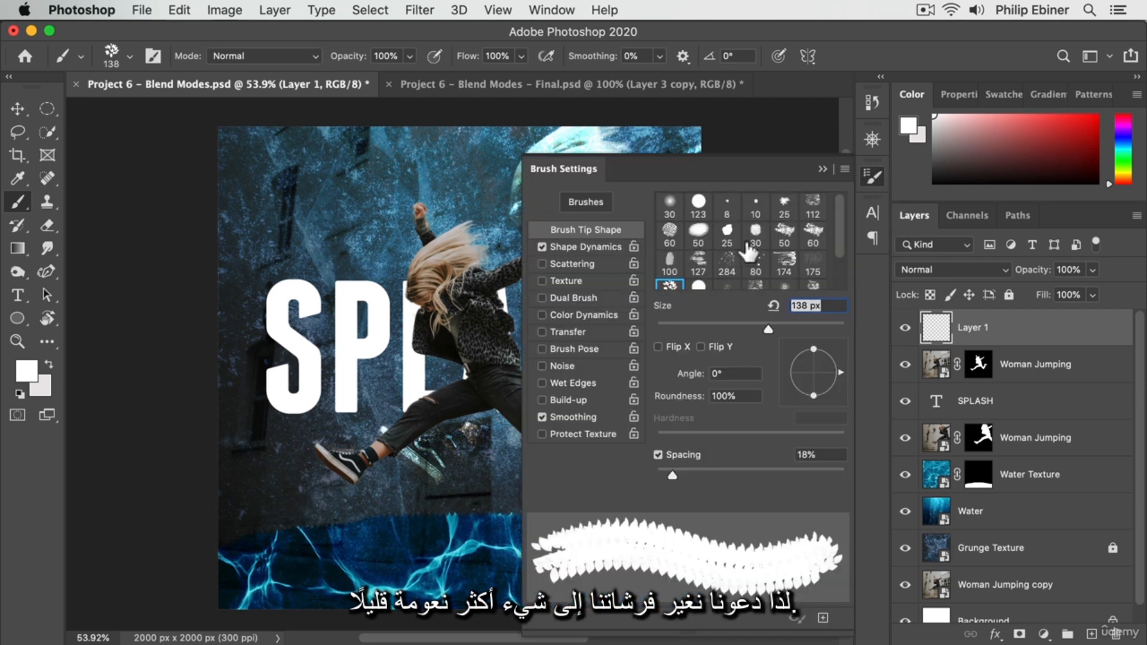
click(784, 232)
click(811, 236)
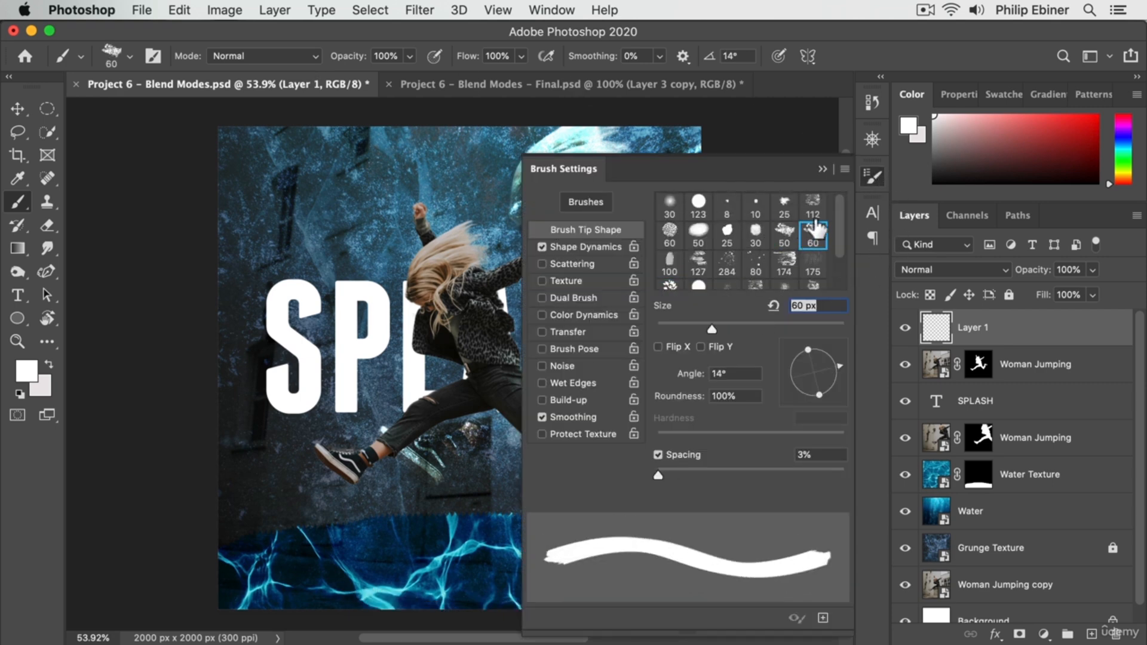
click(812, 203)
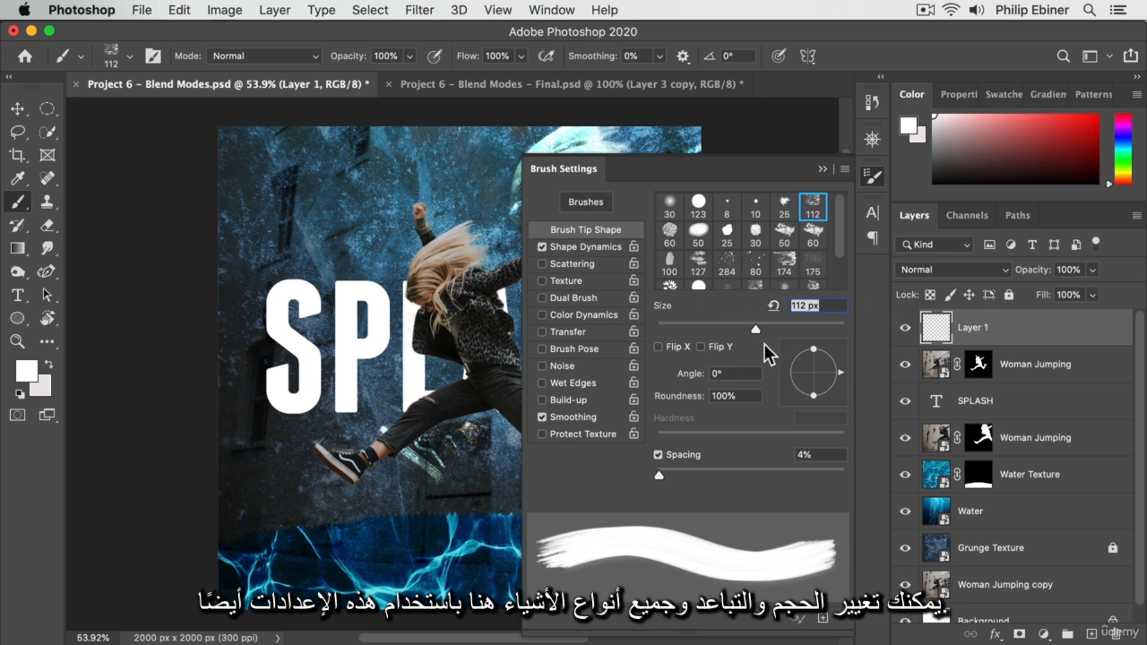
mouse_move(658, 476)
mouse_down()
mouse_move(718, 471)
mouse_move(664, 481)
mouse_up()
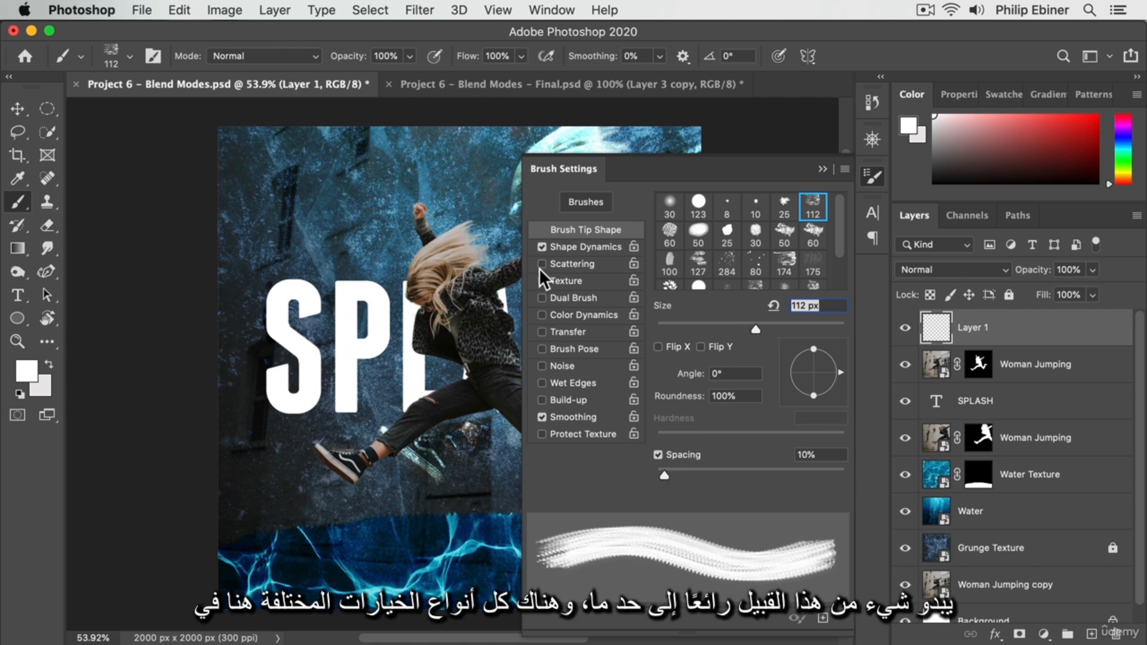
Step: Examine the brush's Smoothing, Shape Dynamics and Scattering options, and close the brush settings
click(618, 416)
click(587, 418)
click(591, 245)
click(574, 263)
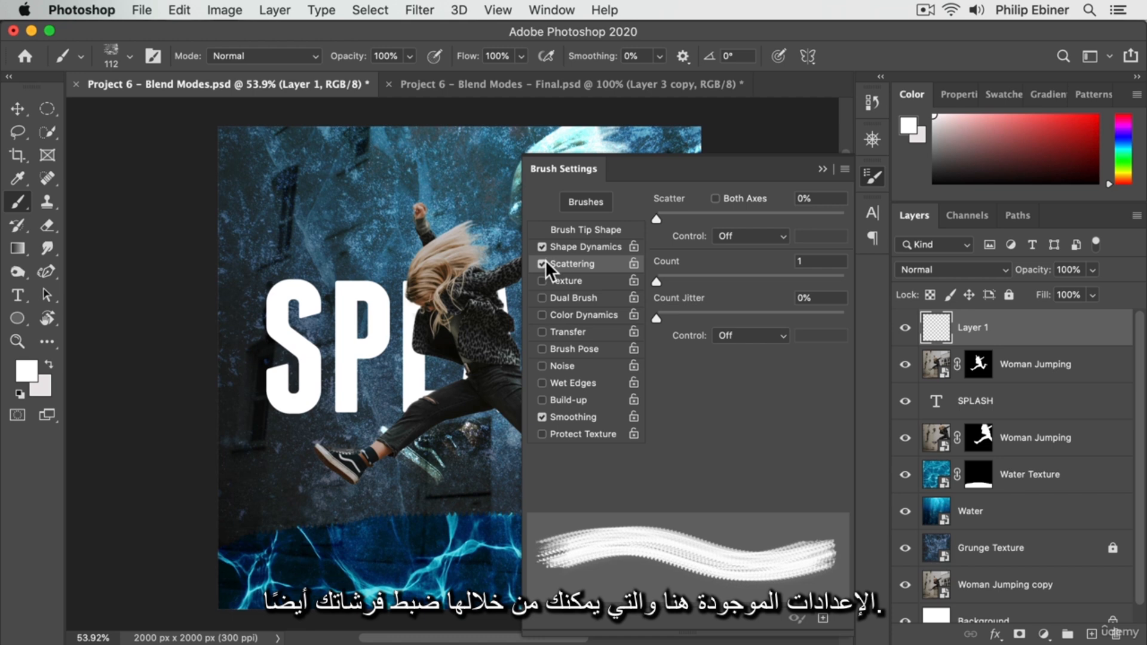
click(565, 245)
key(F5)
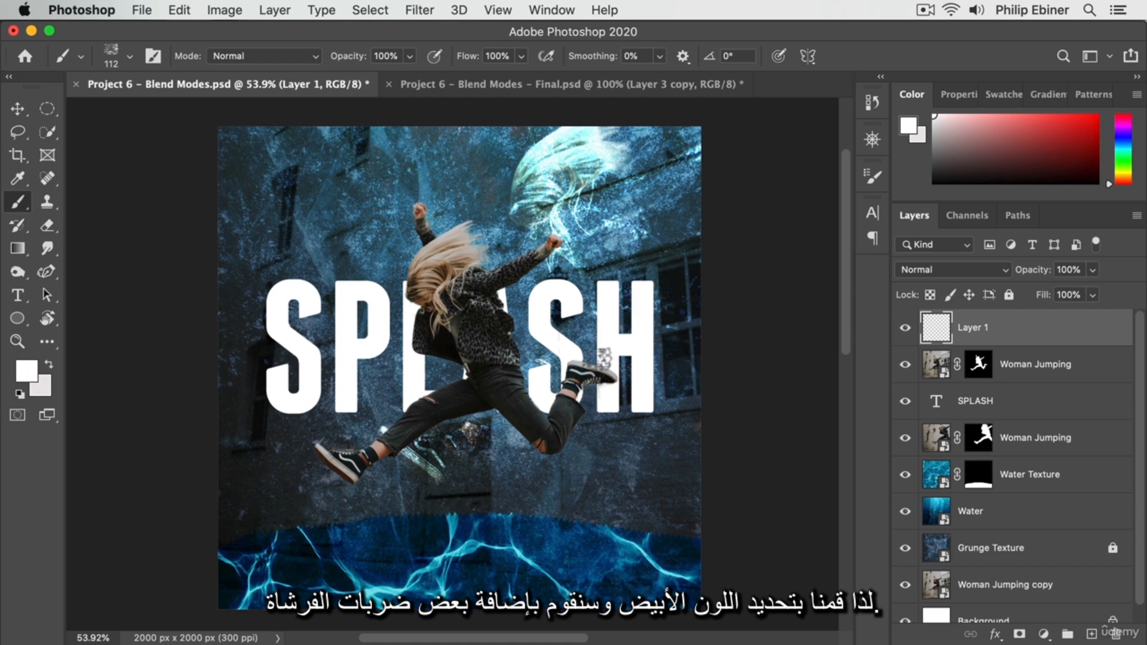
Step: Paint a curved white stroke sweeping from the woman's front shoe down into the pool, undoing the first attempt
mouse_move(370, 483)
mouse_down()
mouse_move(395, 523)
mouse_move(499, 570)
mouse_up()
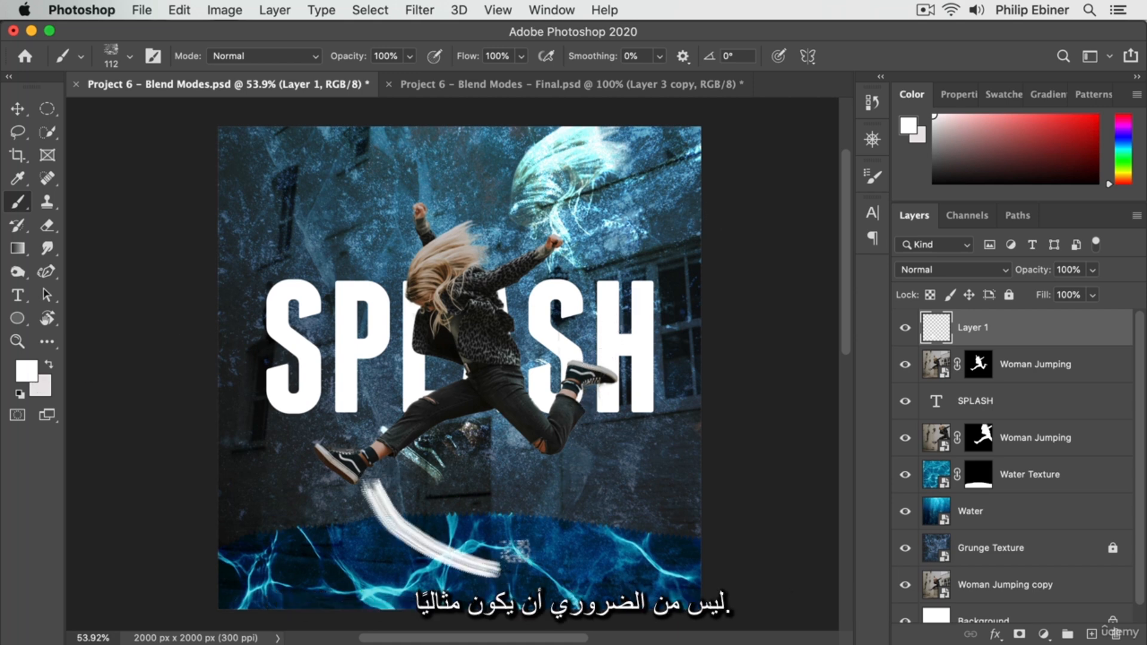
key(super+z)
drag(368, 478, 526, 588)
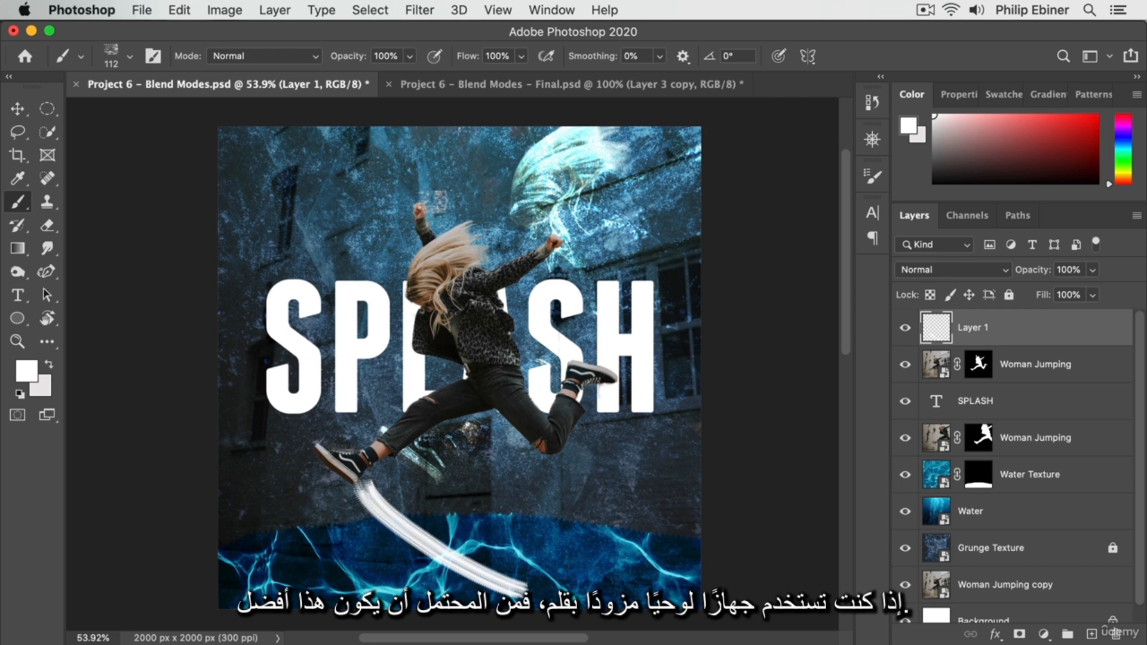
Step: Paint short white strokes trailing to the right from both raised hands, redoing the one at the outstretched hand
drag(425, 203, 520, 169)
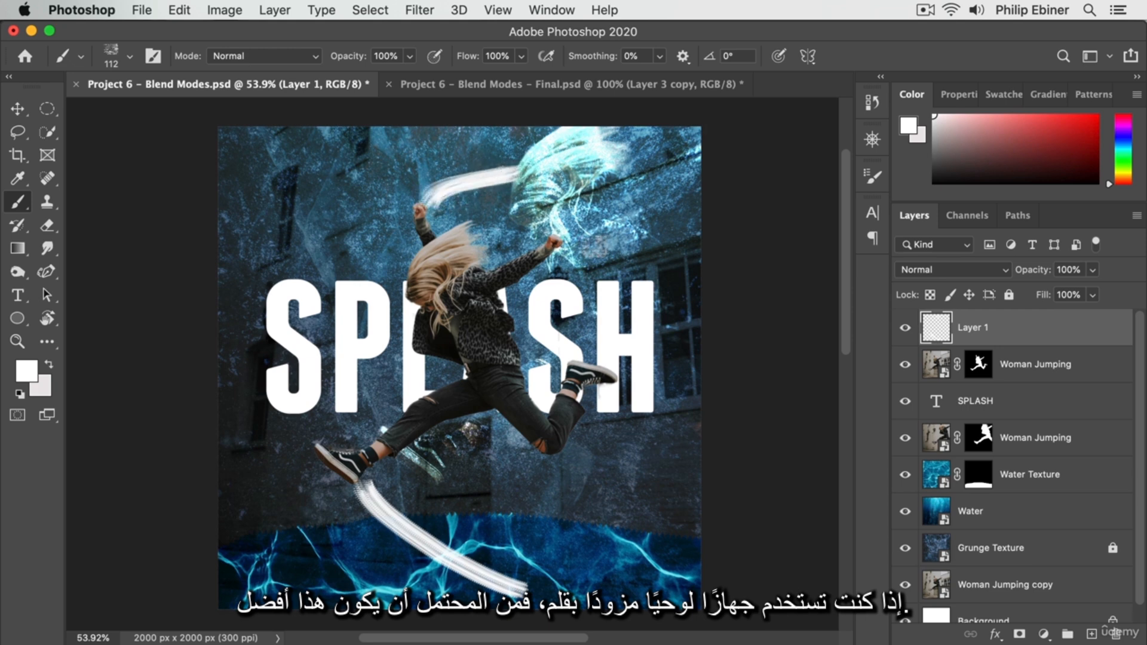
drag(580, 244, 739, 240)
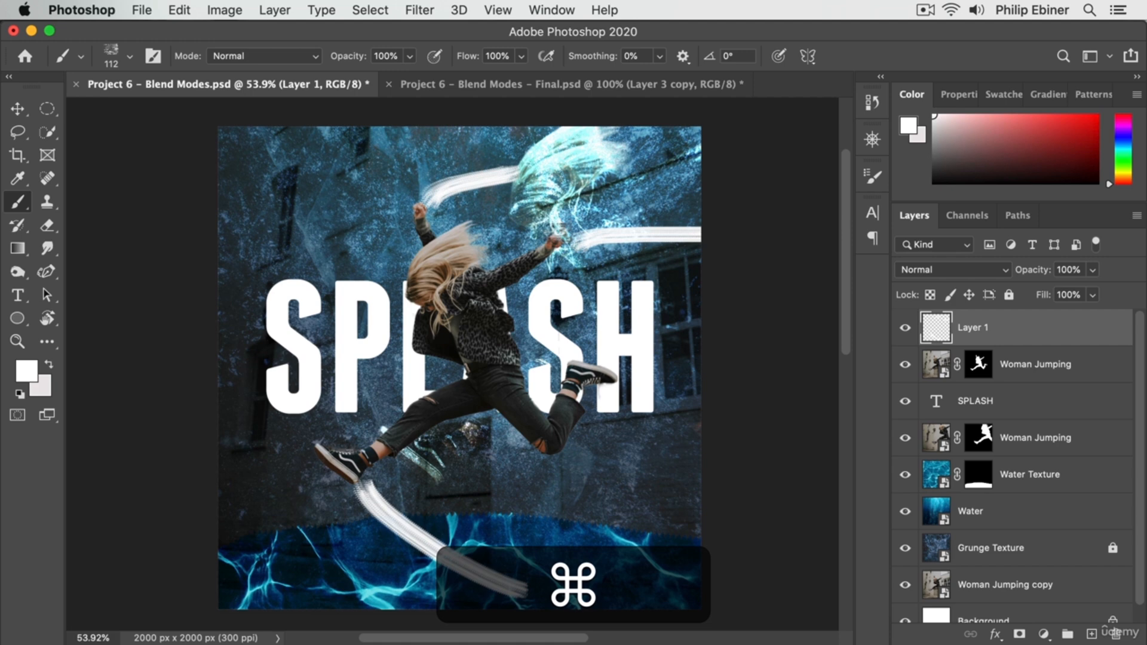
key(super+z)
drag(559, 232, 632, 199)
Step: Paint white strokes trailing from the rear shoe and beneath the front leg, undoing a trial stroke below the rear knee
drag(551, 449, 649, 474)
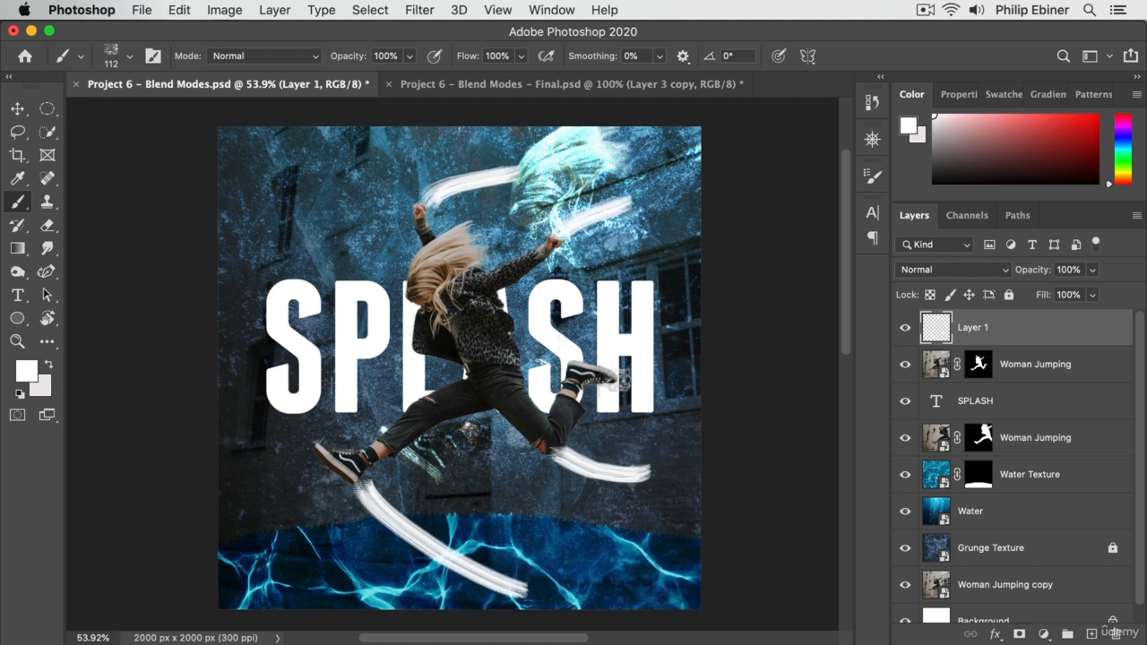
key(super+z)
drag(612, 376, 710, 384)
drag(421, 440, 511, 483)
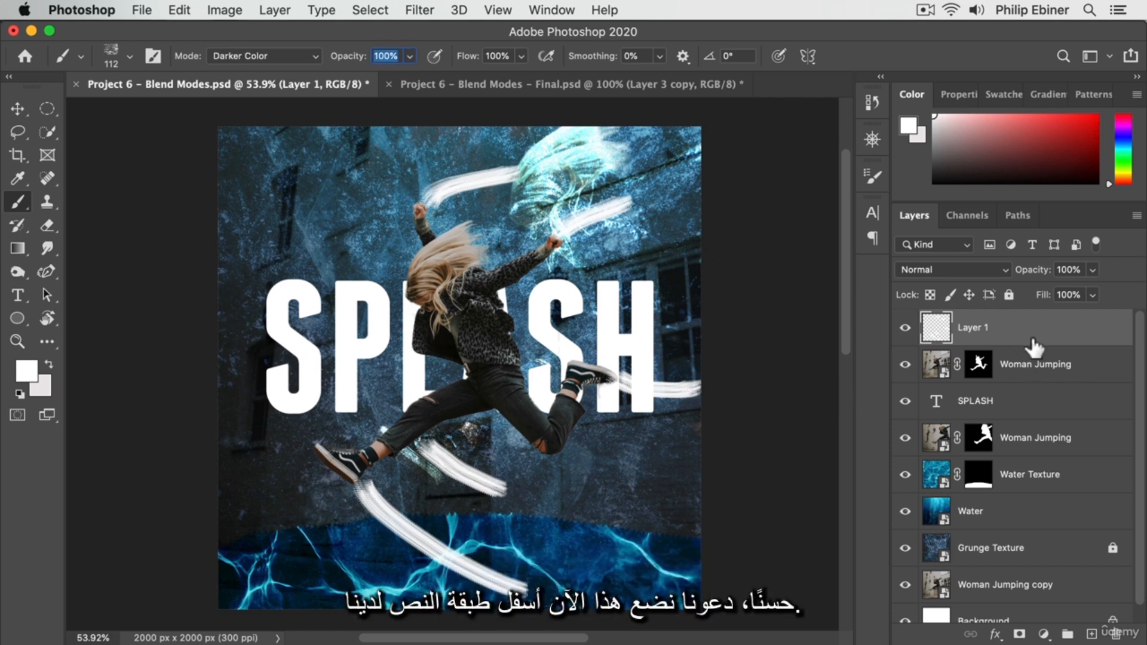
Step: Move the brush-stroke layer beneath the SPLASH text layer and set its blend mode to Overlay, trying other modes including Lighten and Soft Light
drag(1031, 346, 1024, 403)
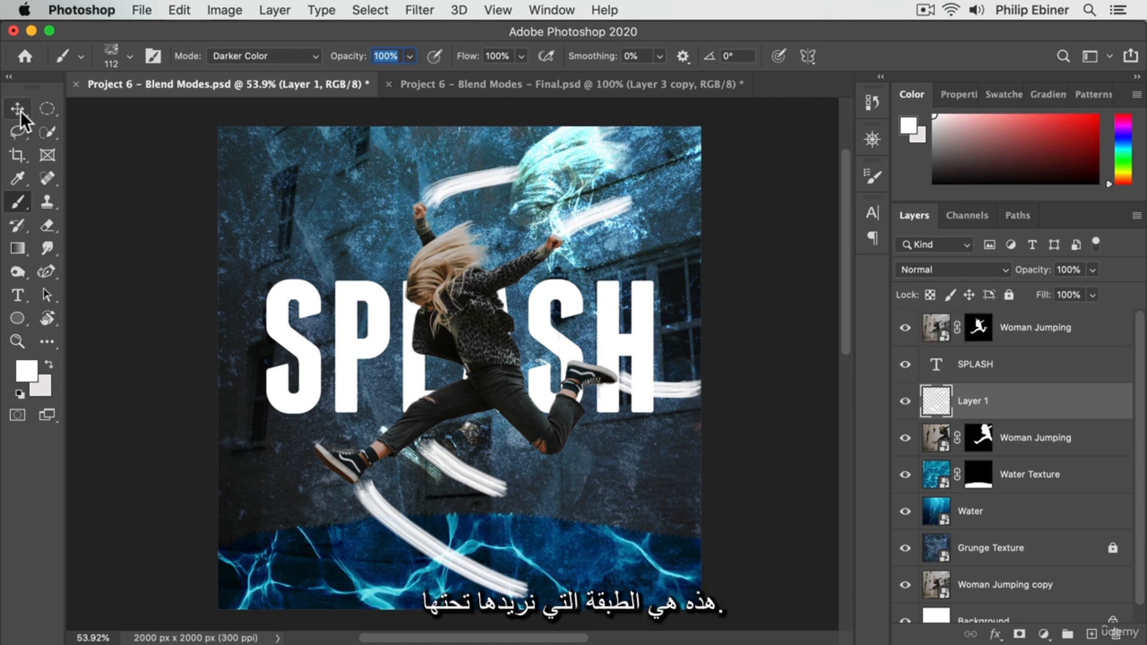
click(18, 110)
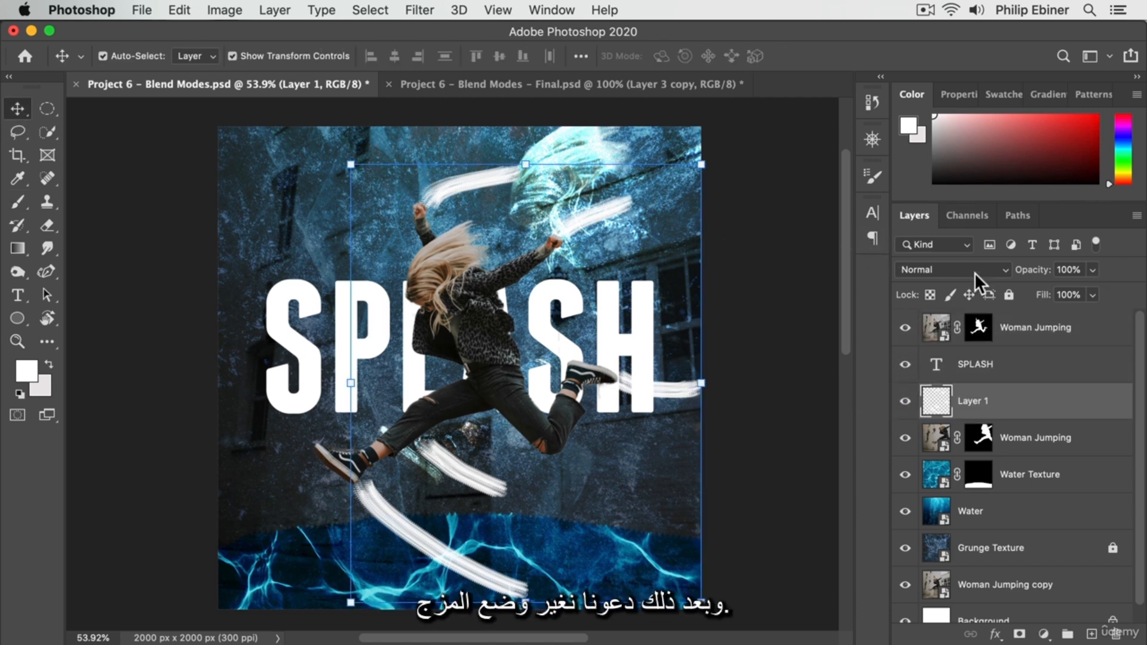
key(shift+plus)
key(shift+plus)
key(shift+plus)
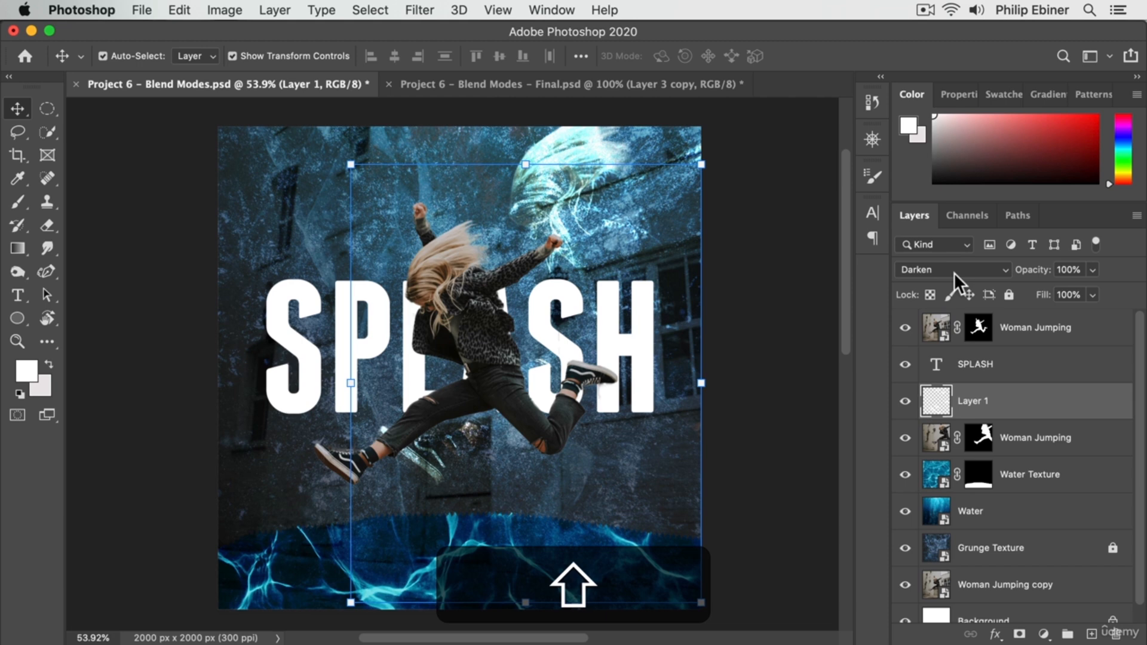
key(shift+plus)
key(shift+plus)
key(shift+plus)
key(shift+plus)
key(shift+plus)
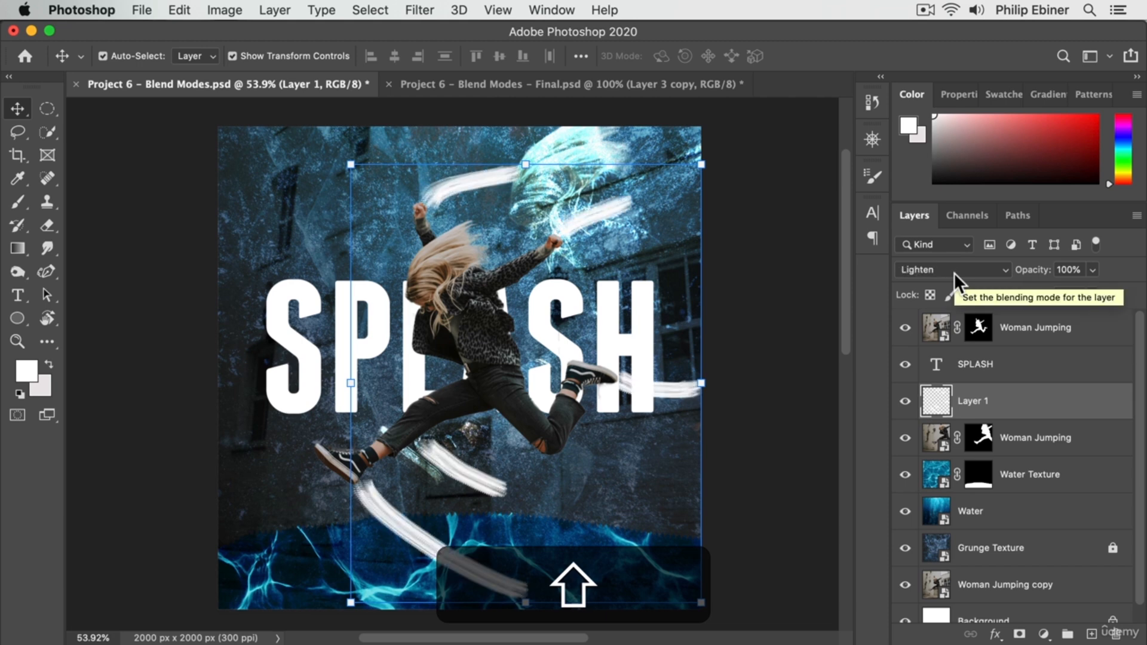
key(shift+plus)
key(shift+plus)
key(shift+plus)
key(shift+plus)
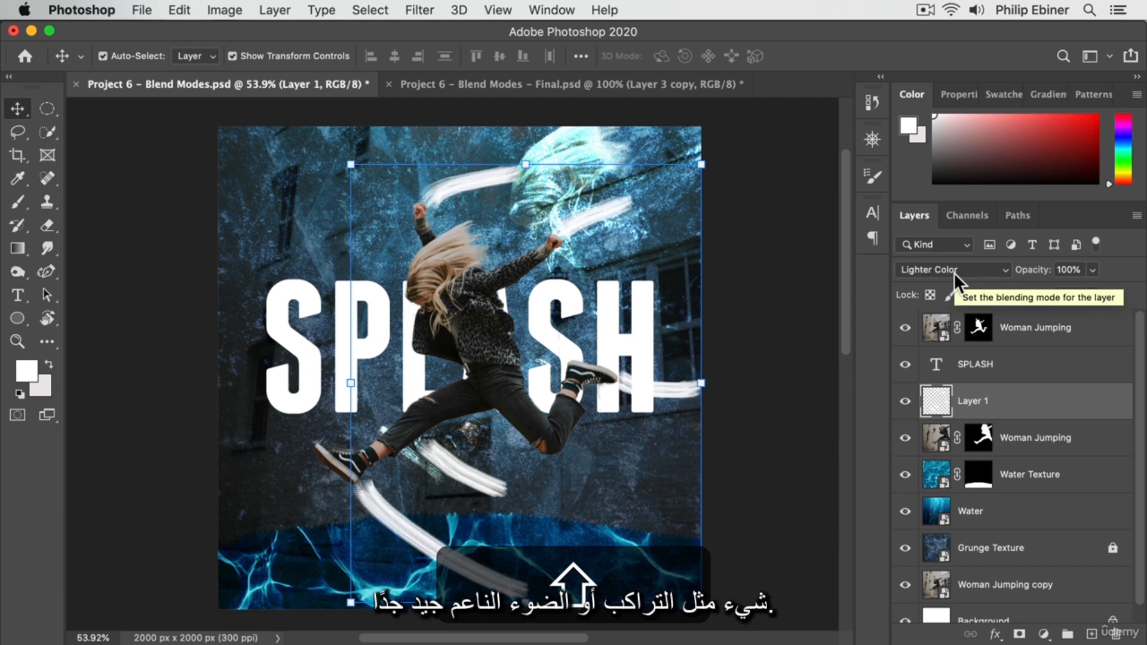
key(shift+plus)
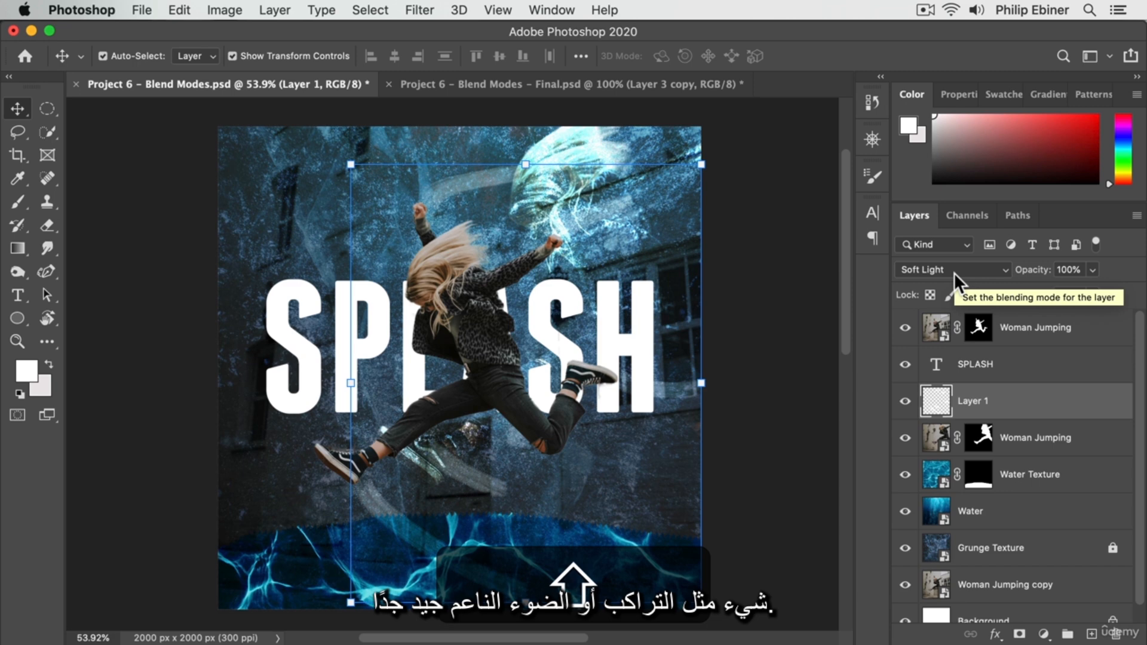
key(shift+minus)
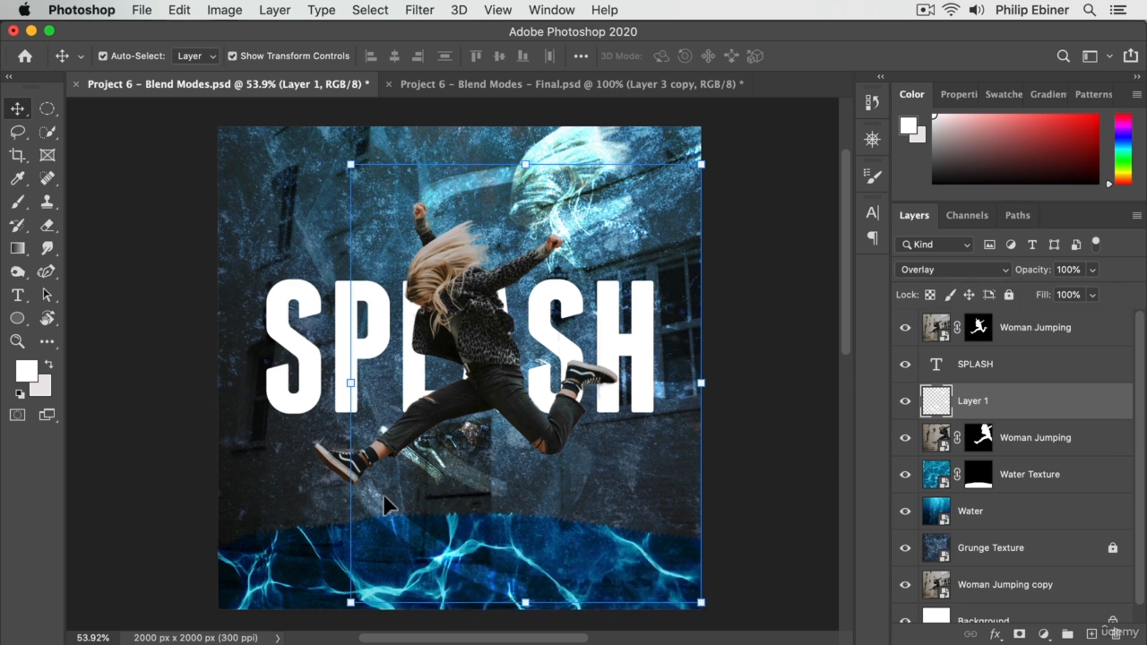
Step: Compare the brush strokes with those in the Project 6 – Blend Modes – Final document, viewed at 50%, and return to the working document
click(469, 84)
key(z)
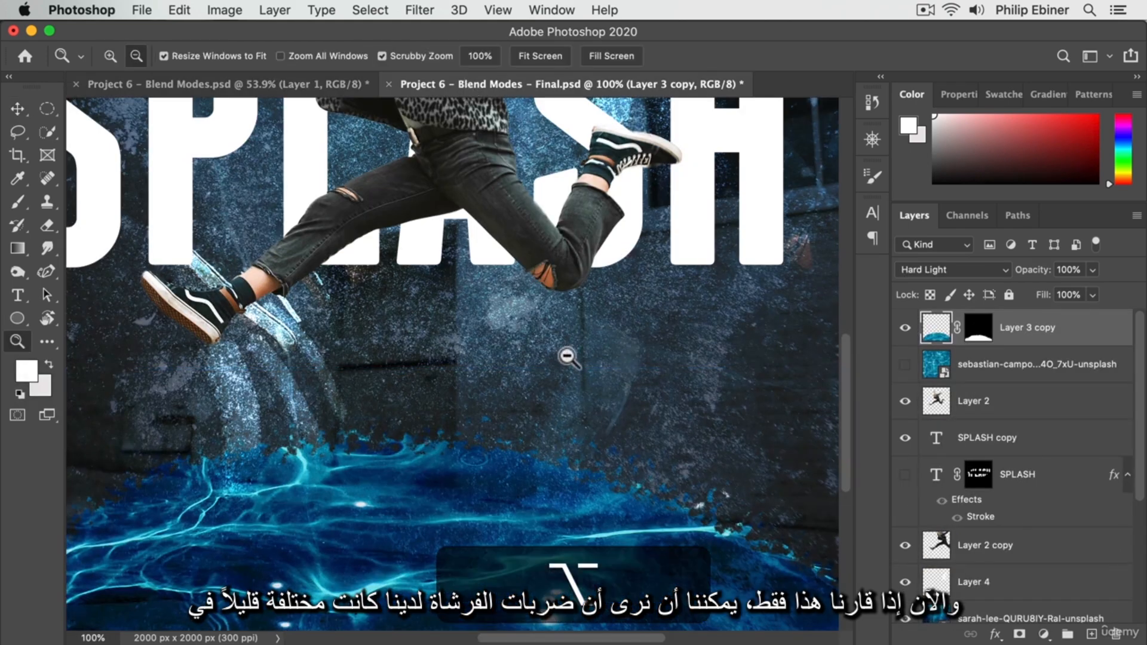
alt+click(565, 355)
alt+click(501, 258)
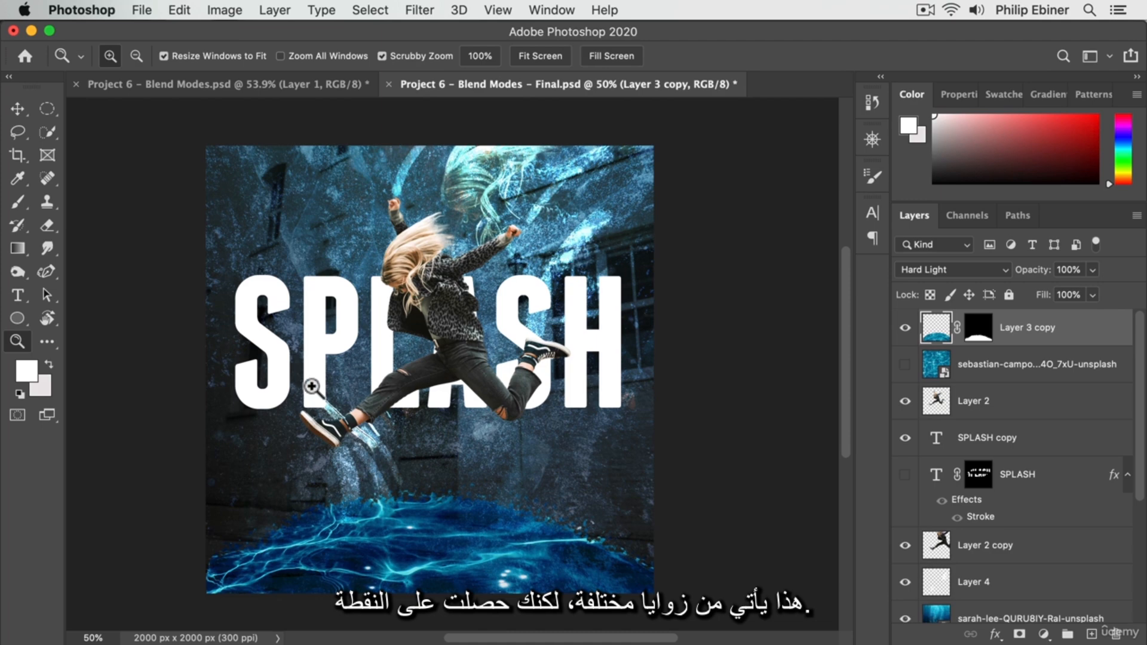
click(257, 105)
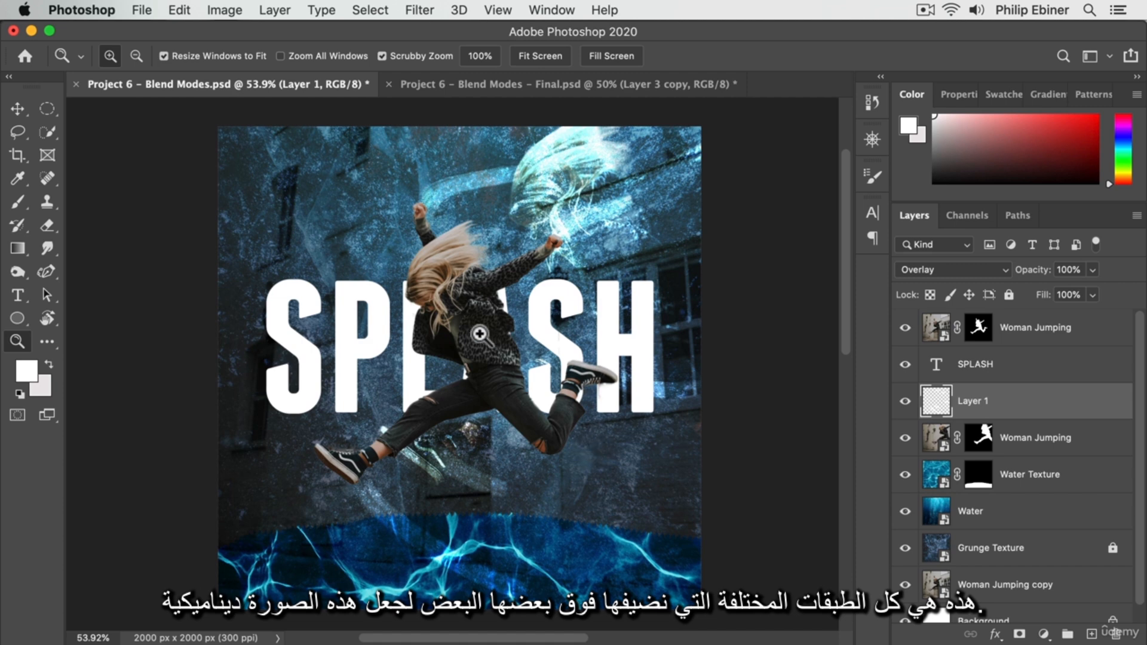
Step: Add a Curves adjustment clipped to the top Woman Jumping layer, raising input 147 to output 188
key(v)
click(1066, 334)
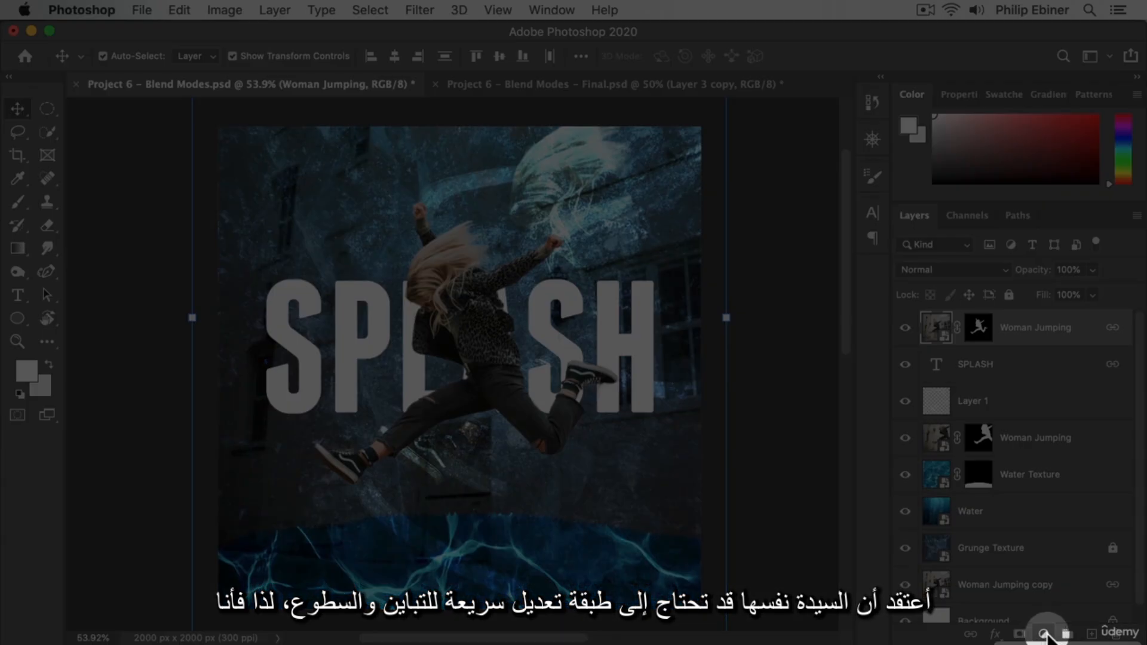
click(1043, 633)
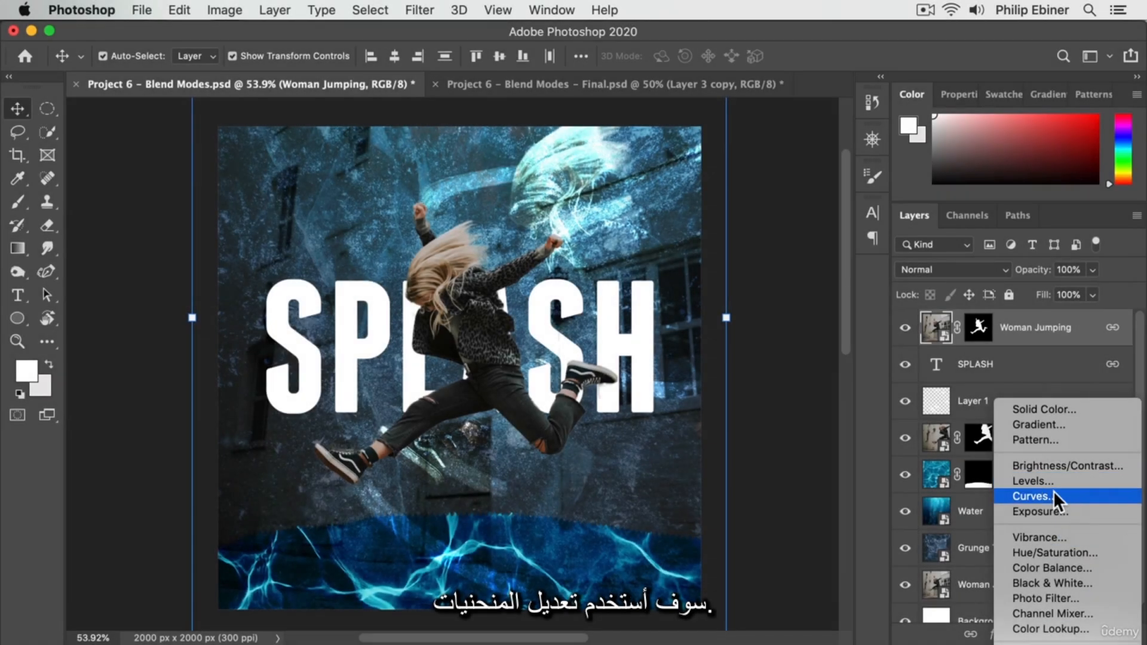
click(1053, 493)
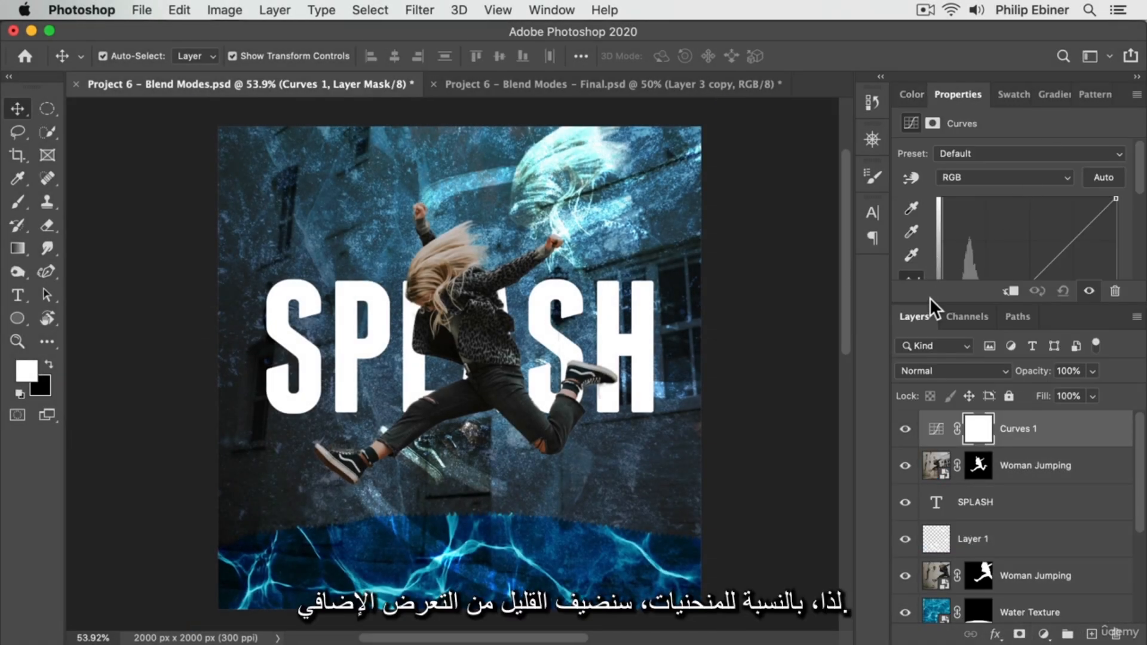
drag(929, 300, 941, 439)
drag(1042, 271, 1042, 244)
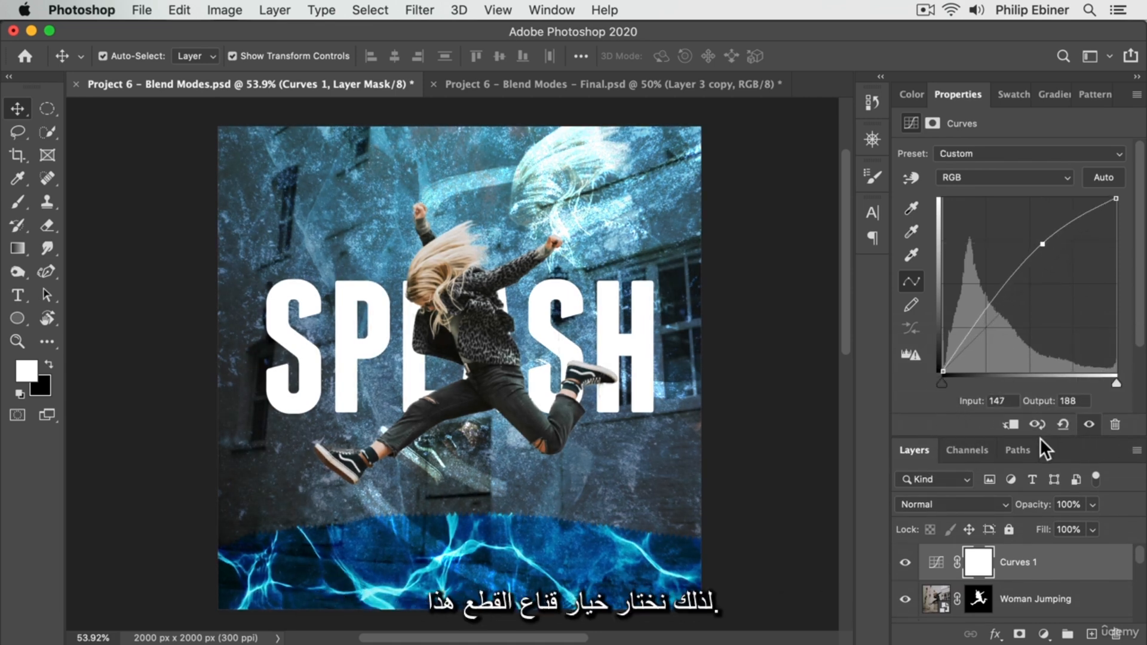
click(1011, 425)
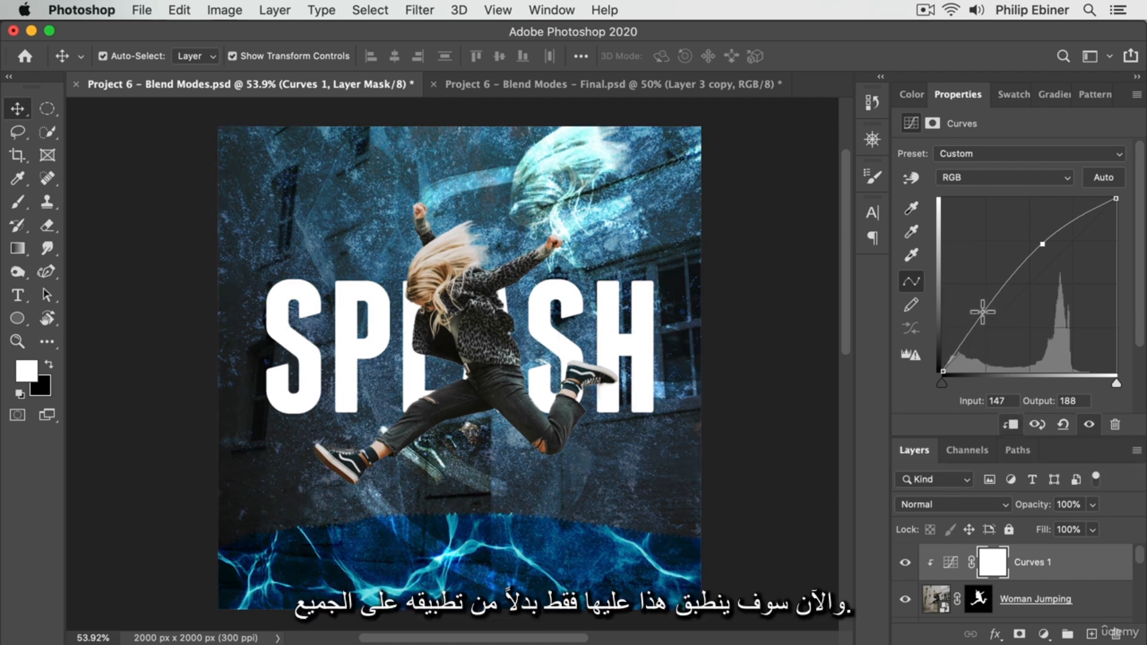
Step: Refine the woman's curve with a low shadow point, input 60 at output 80 and input 152 at output 197, and deselect all layers
drag(982, 311, 984, 328)
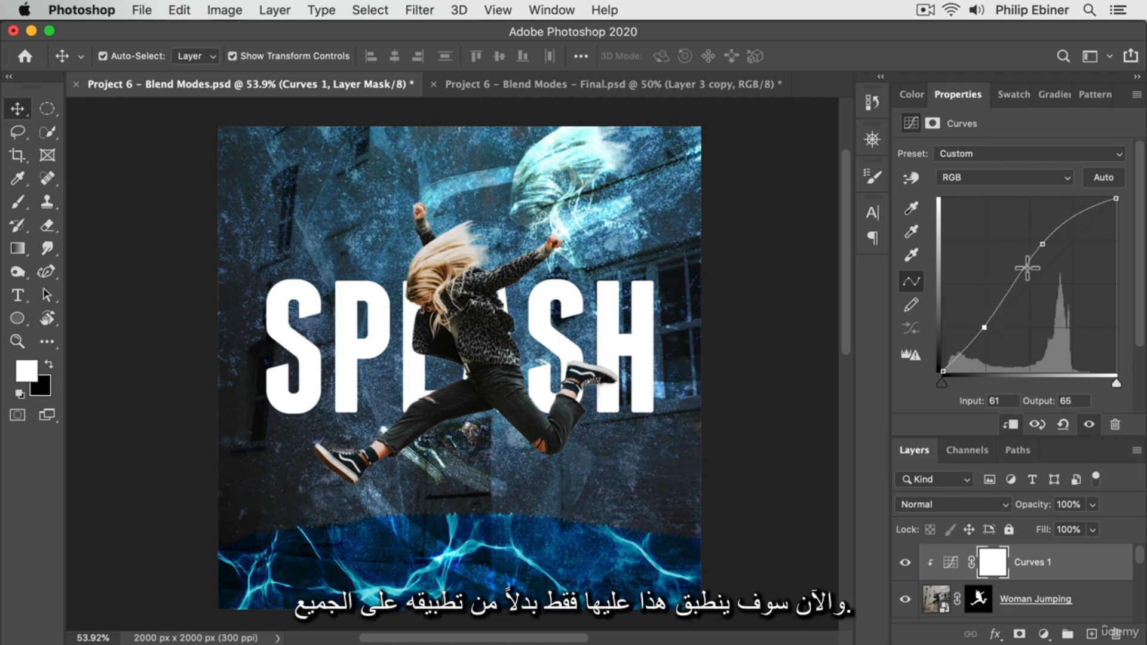
drag(1042, 244, 1046, 251)
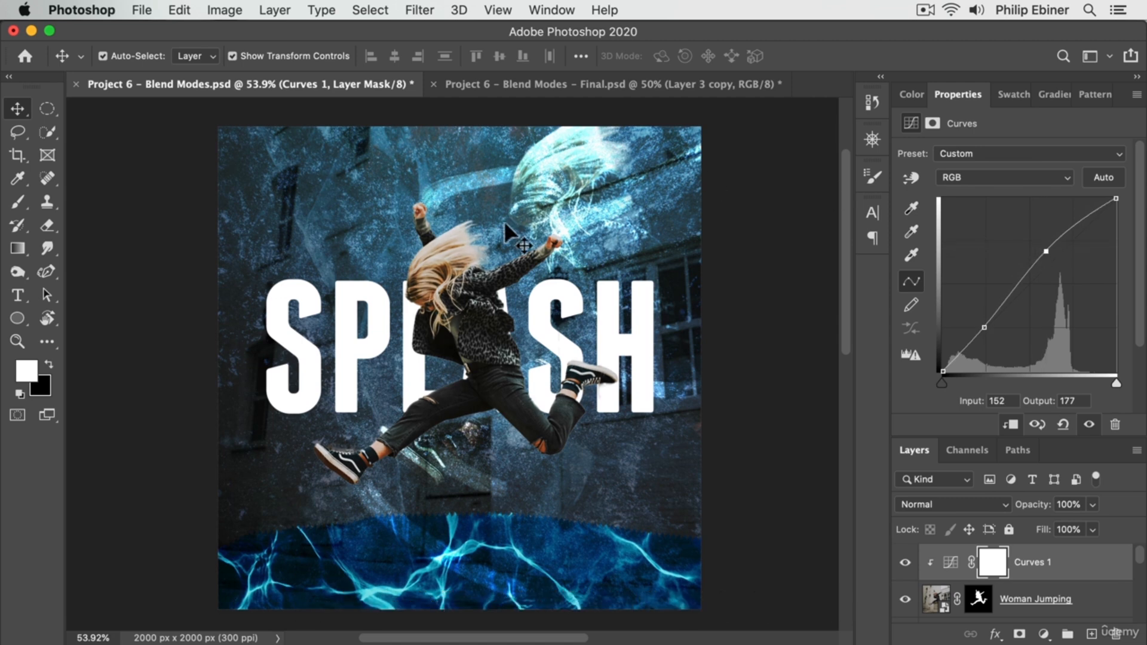
mouse_move(988, 326)
mouse_down()
mouse_move(973, 318)
mouse_move(969, 351)
mouse_move(992, 309)
mouse_up()
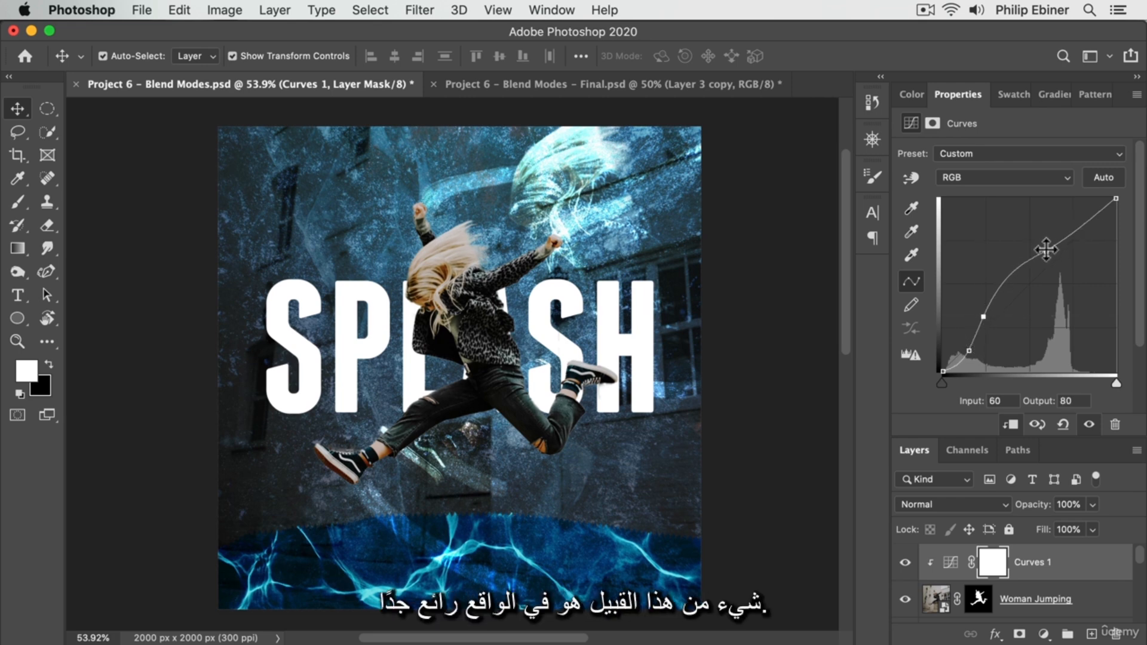
drag(1046, 251, 1046, 237)
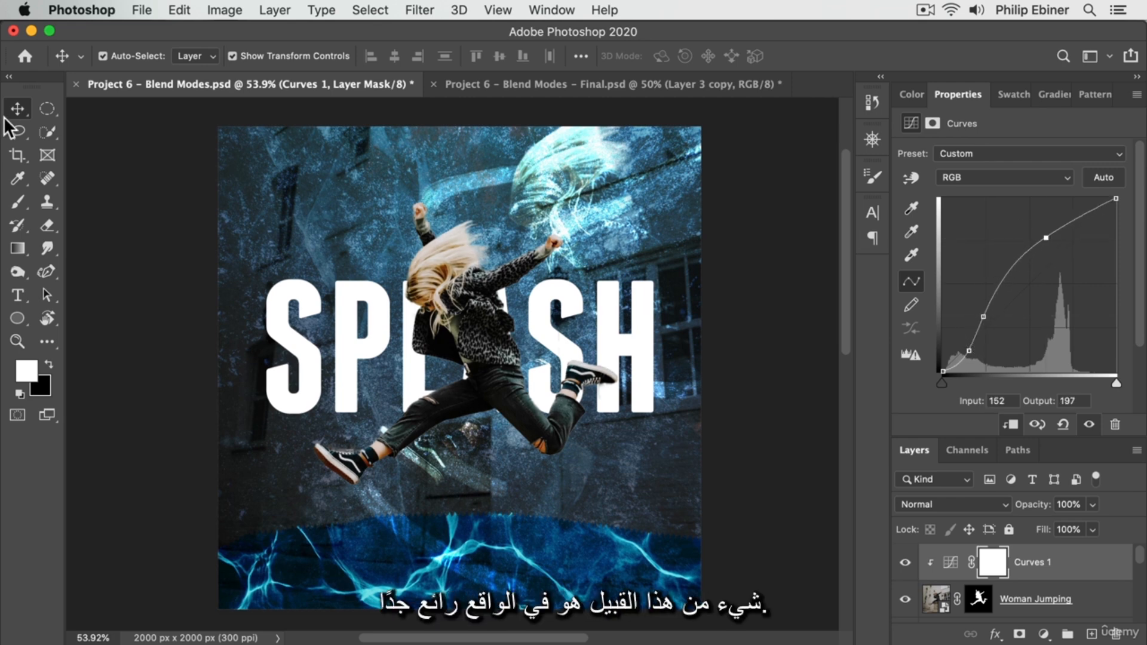
click(748, 329)
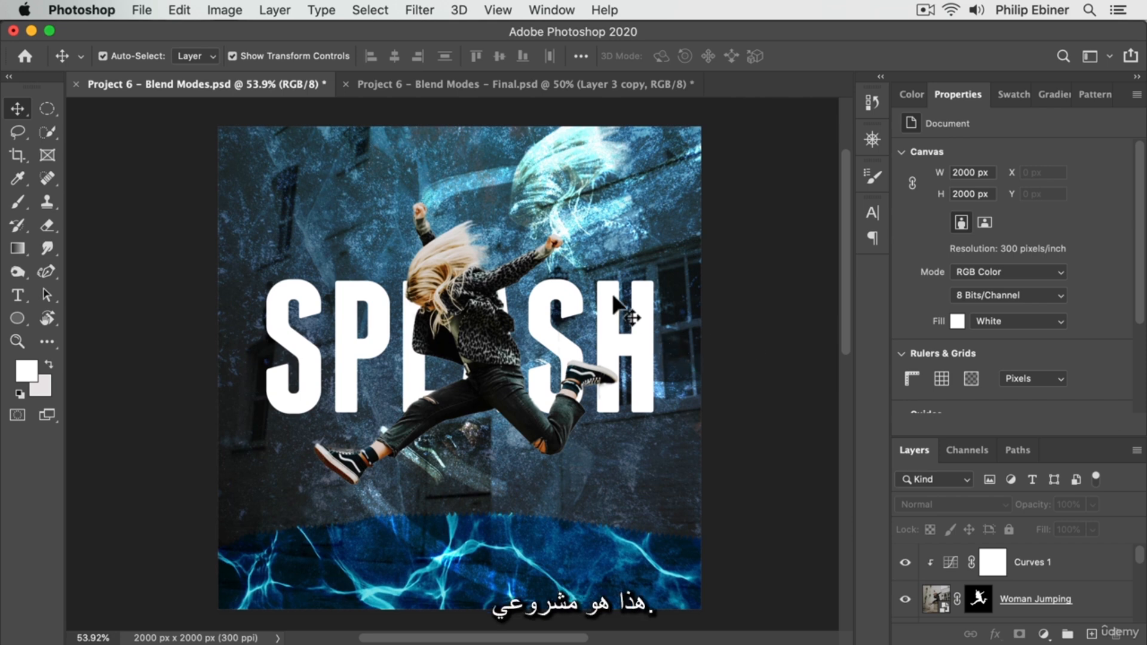